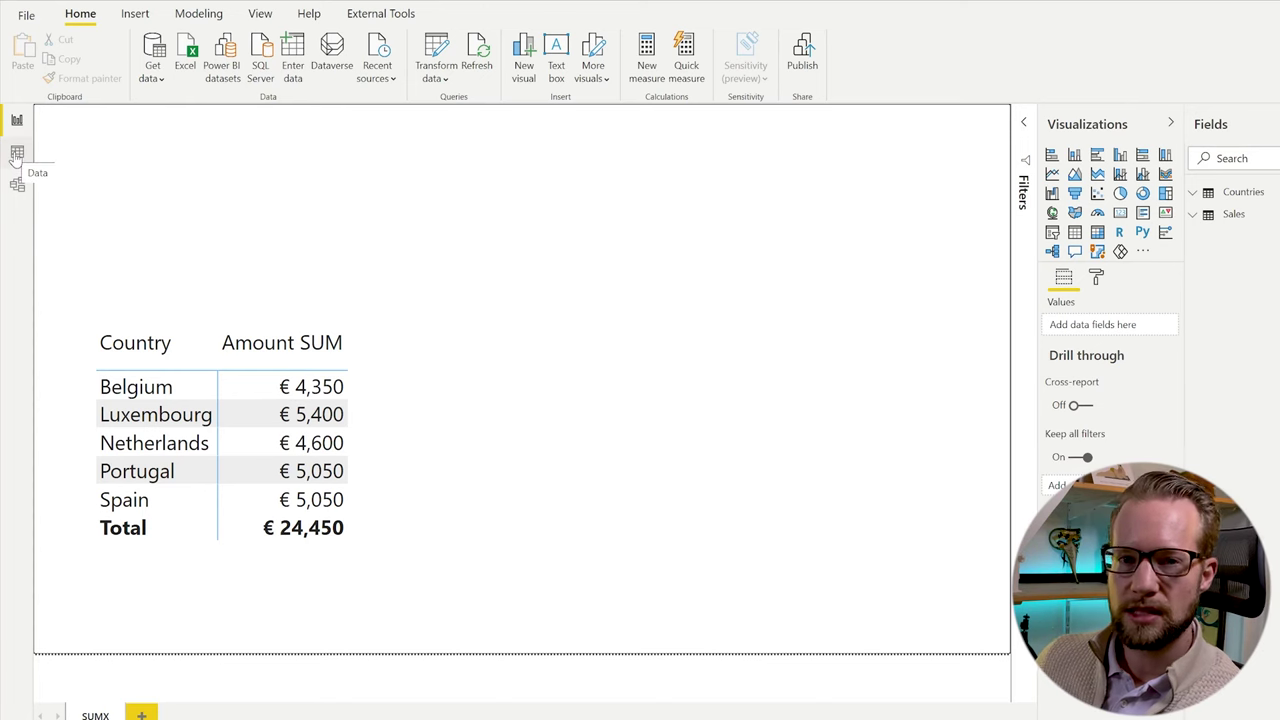
Step: Inspect the model diagram, the Countries and Sales table data, and the Amount column's properties
{"action": "left_click", "coordinate": [18, 184]}
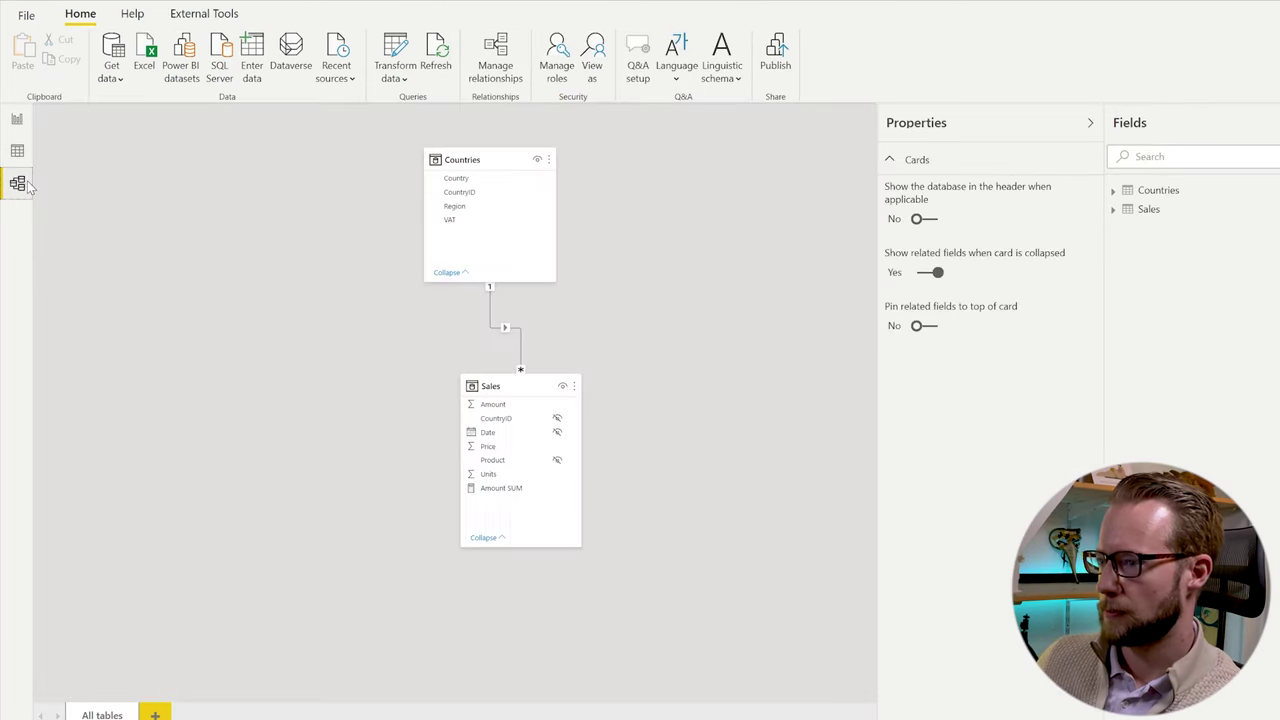
{"action": "left_click_drag", "start_coordinate": [526, 385], "coordinate": [504, 341]}
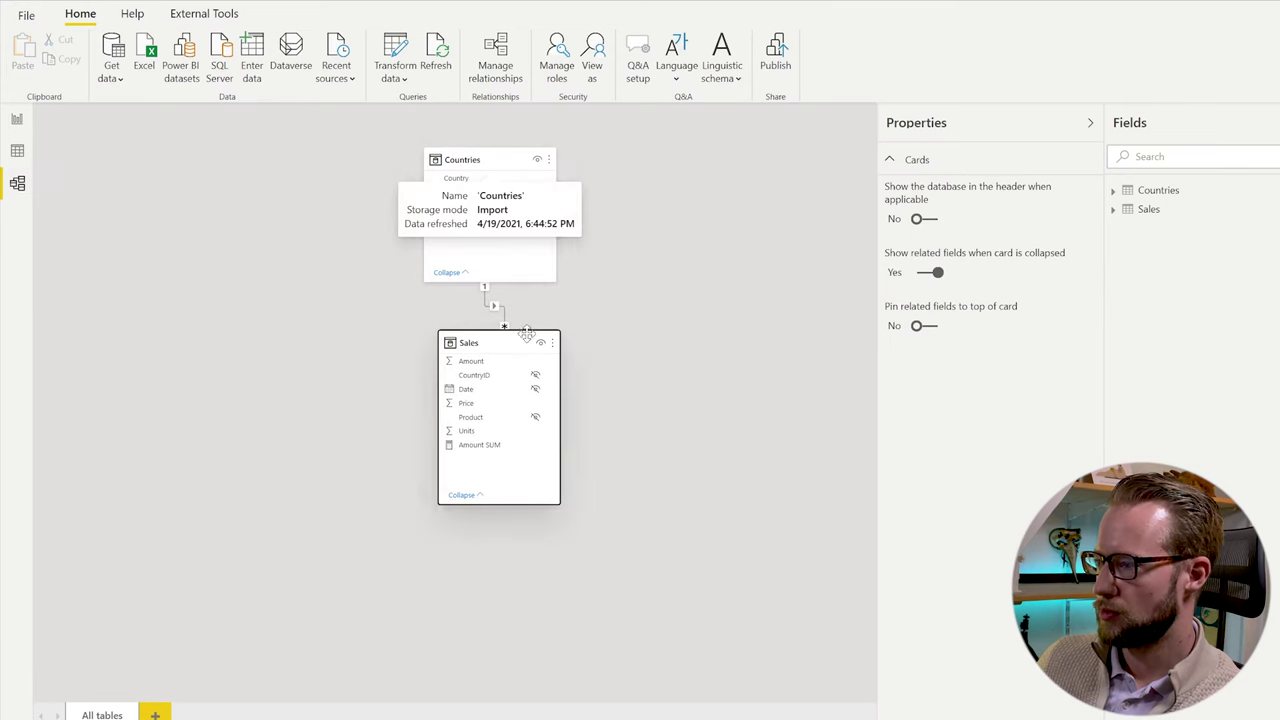
{"action": "left_click", "coordinate": [1090, 122]}
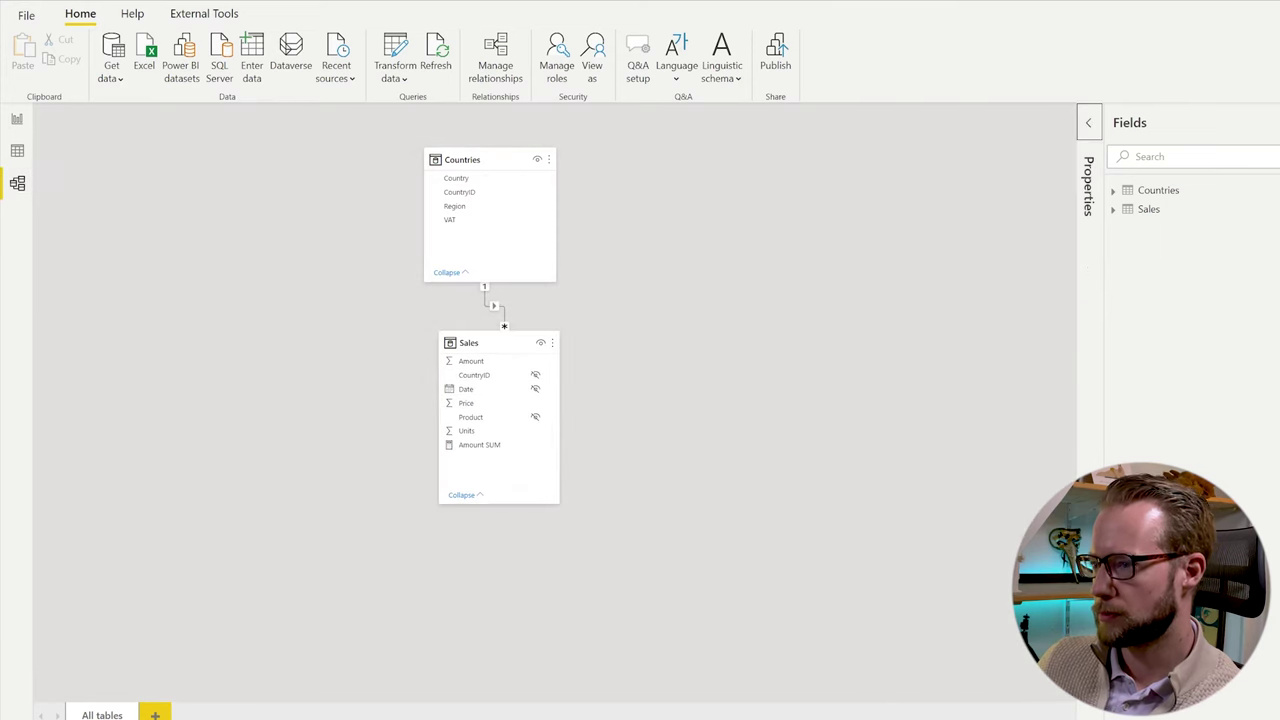
{"action": "left_click", "coordinate": [17, 150]}
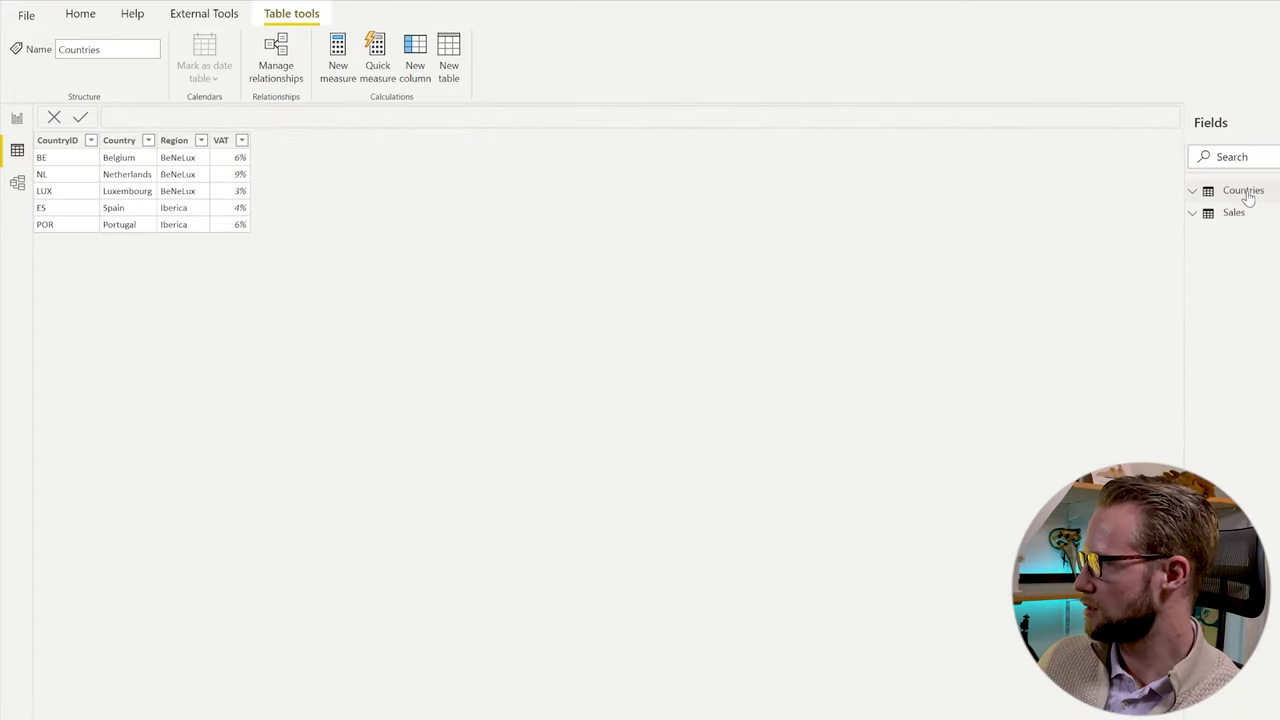
{"action": "left_click", "coordinate": [1245, 190]}
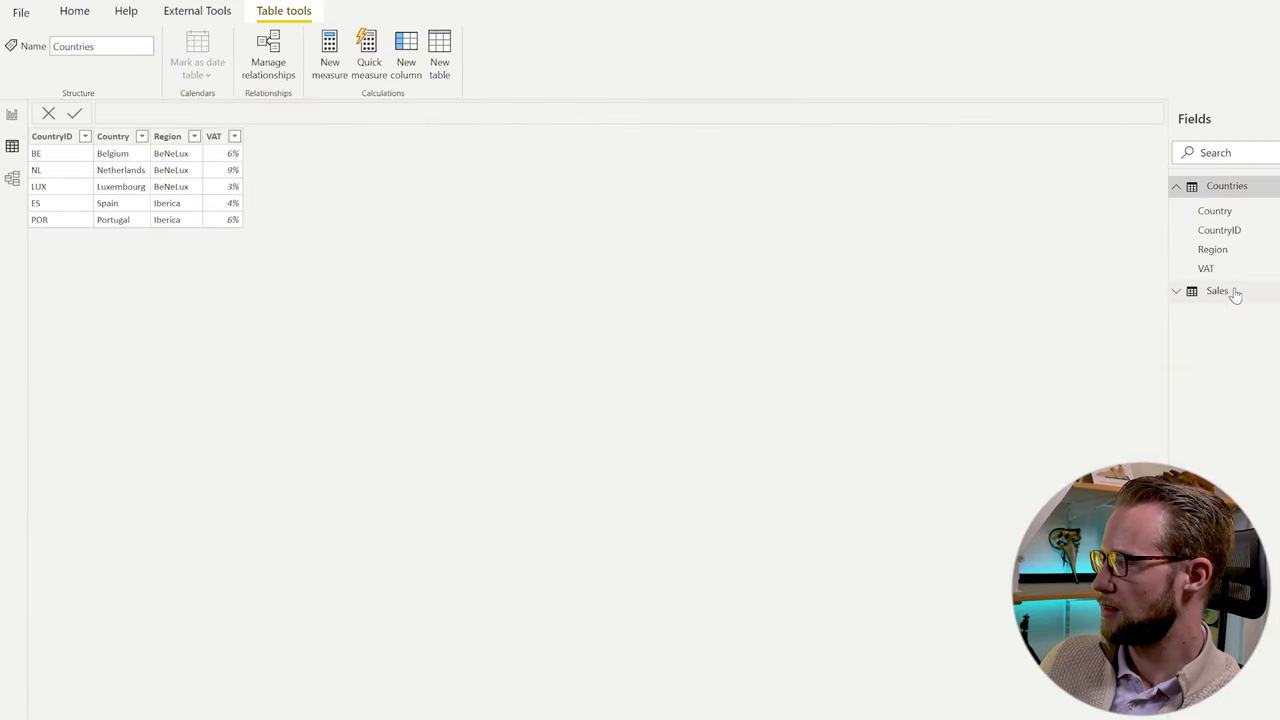
{"action": "left_click", "coordinate": [1234, 291]}
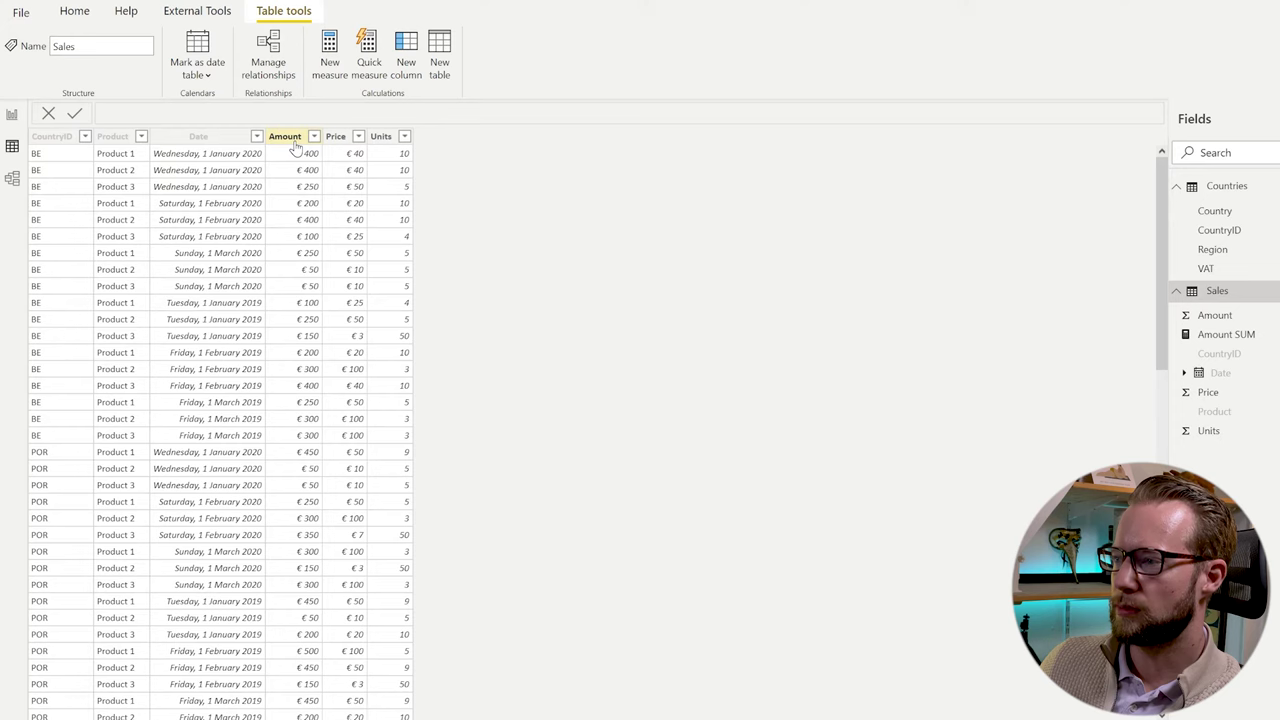
{"action": "left_click", "coordinate": [290, 138]}
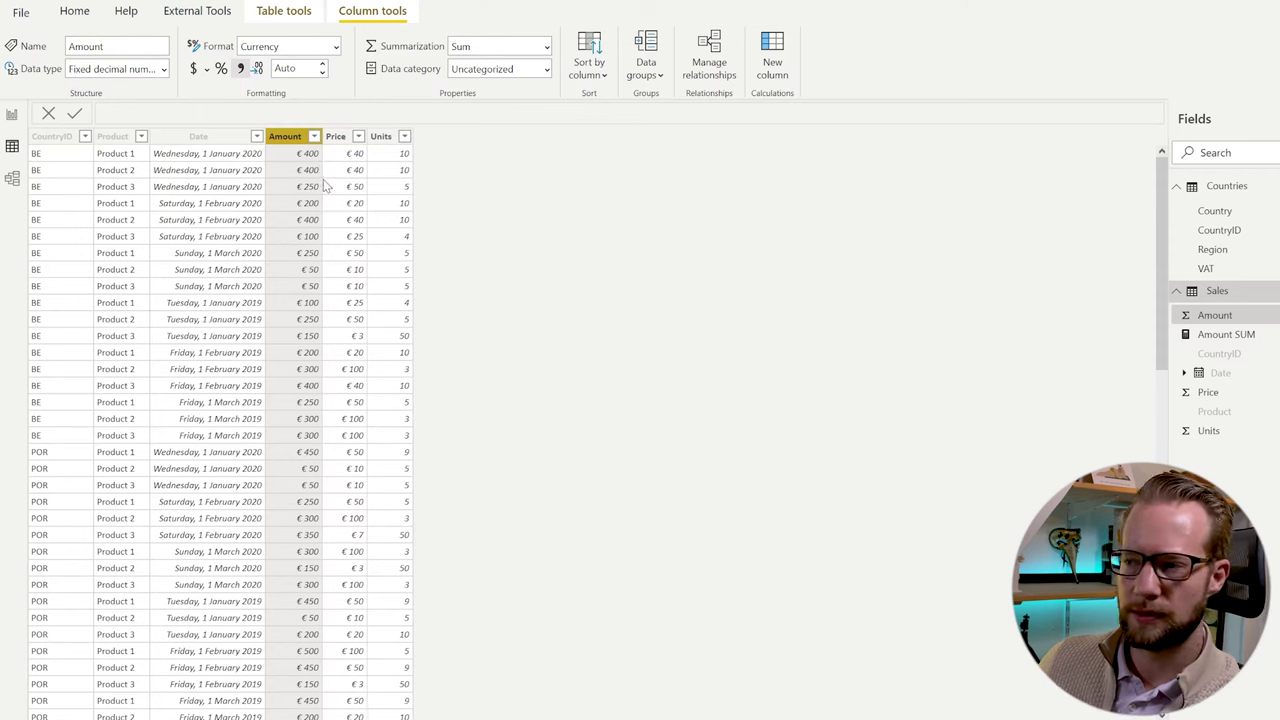
Step: Back on the report, display and review the Amount SUM formula SUM( Sales[Amount] )
{"action": "left_click", "coordinate": [12, 114]}
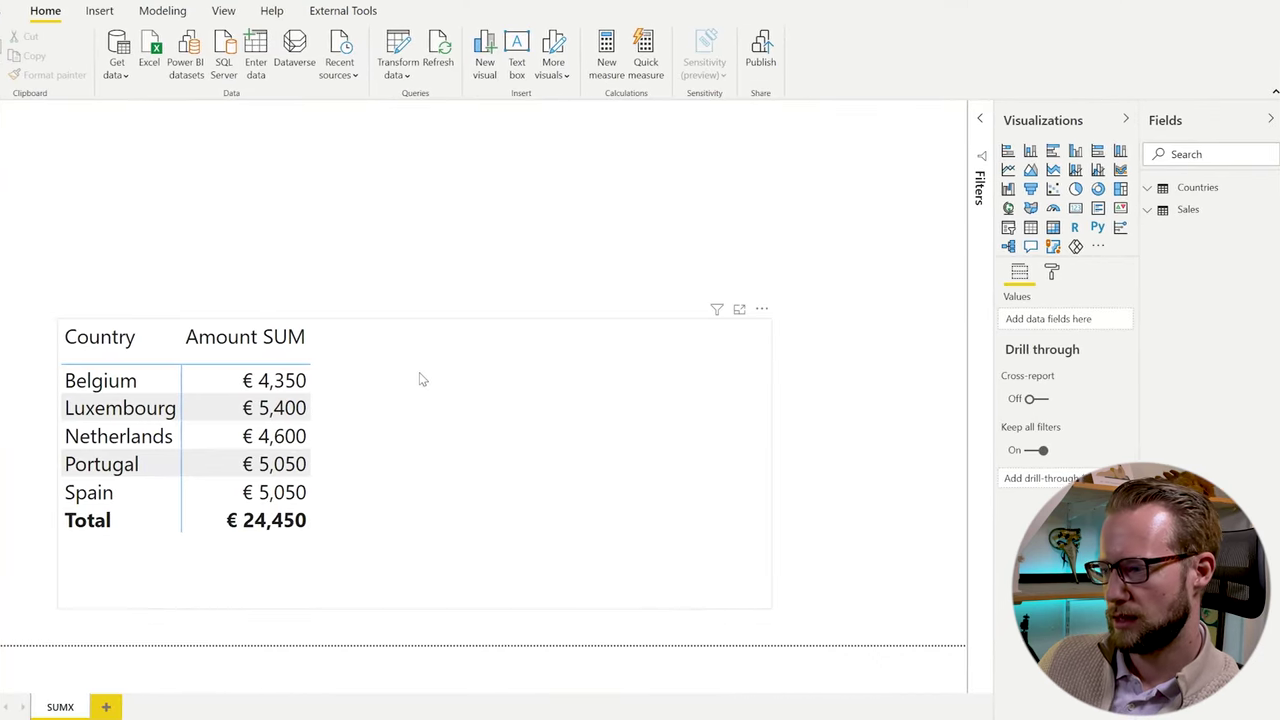
{"action": "left_click", "coordinate": [420, 374]}
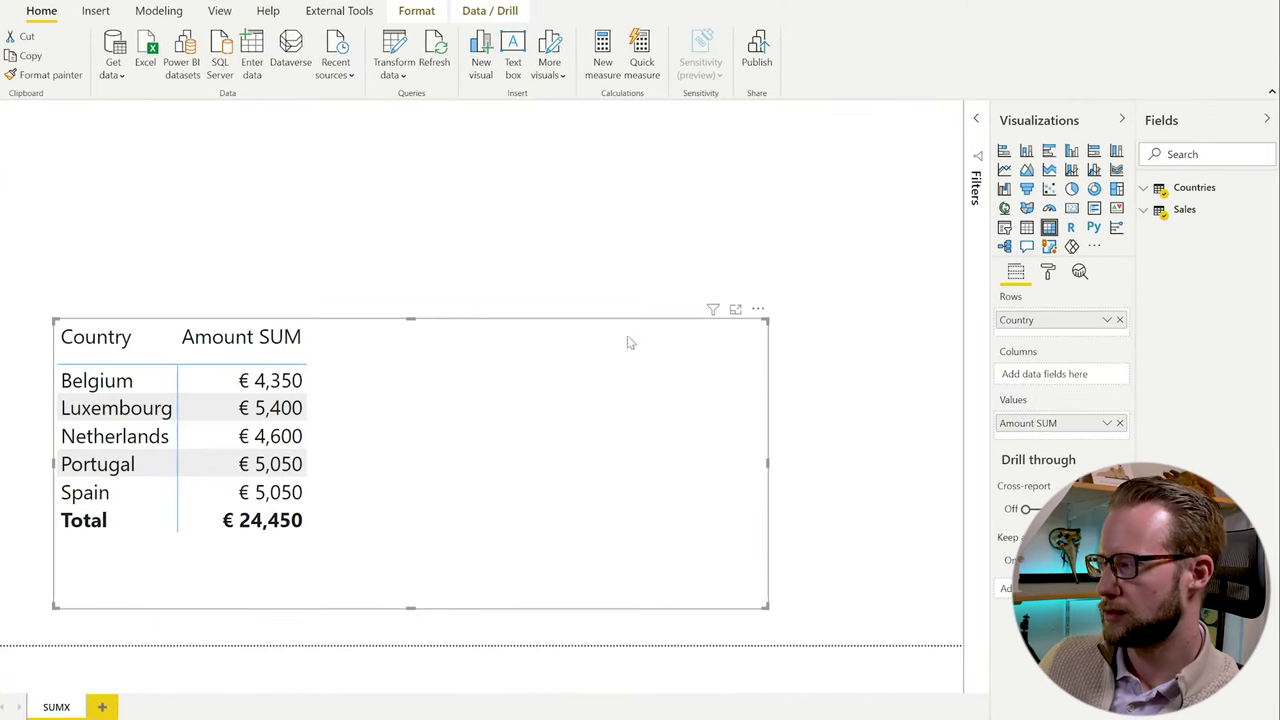
{"action": "left_click", "coordinate": [1150, 213]}
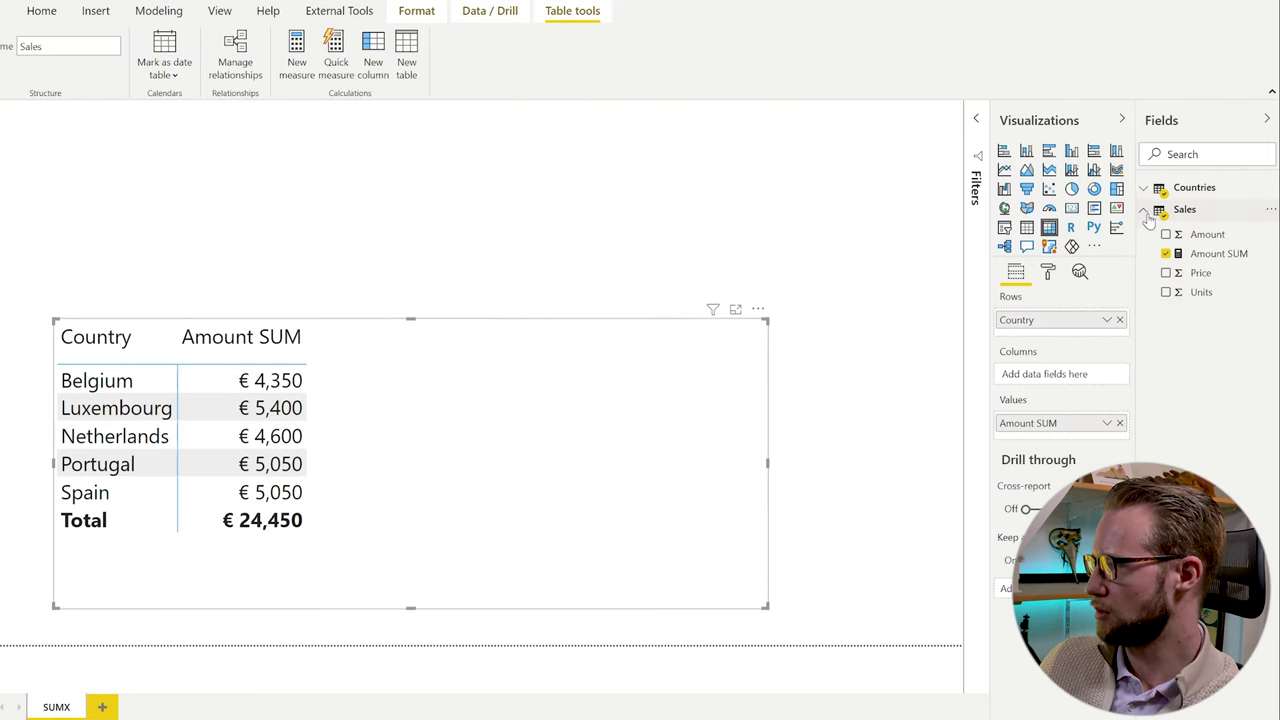
{"action": "left_click", "coordinate": [1212, 256]}
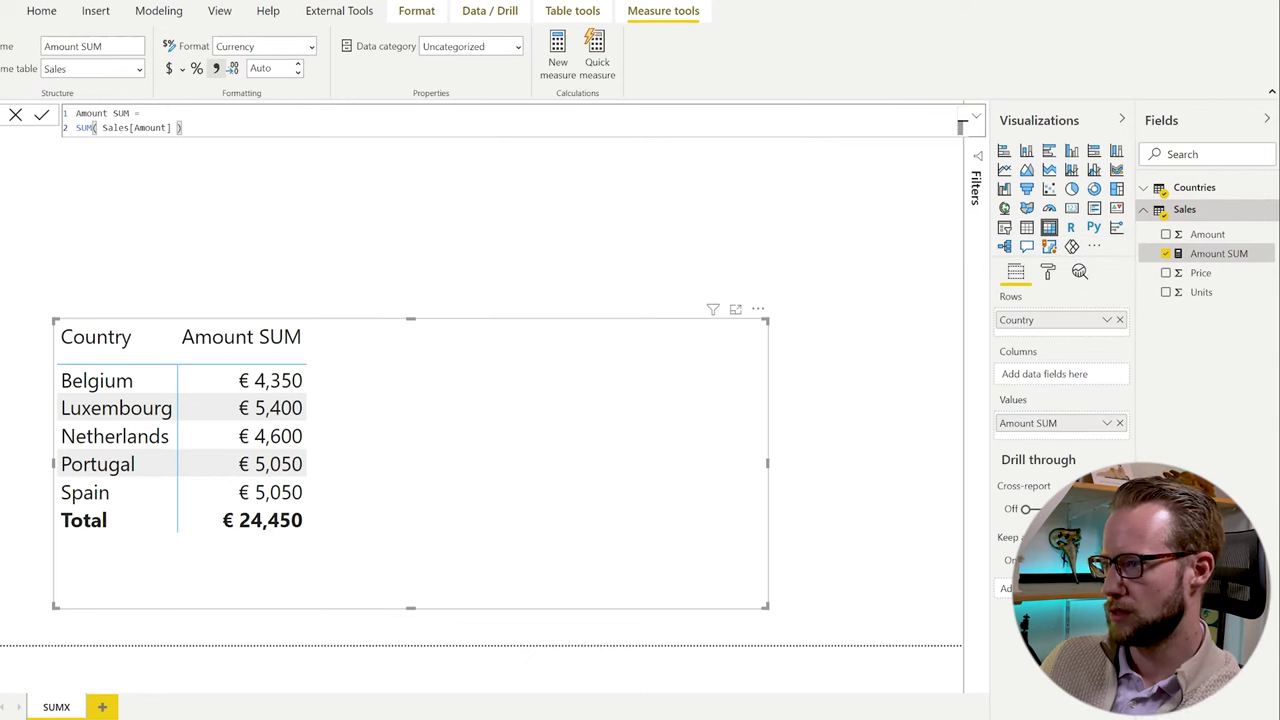
{"action": "scroll", "coordinate": [58, 143], "scroll_direction": "up", "scroll_amount": 5}
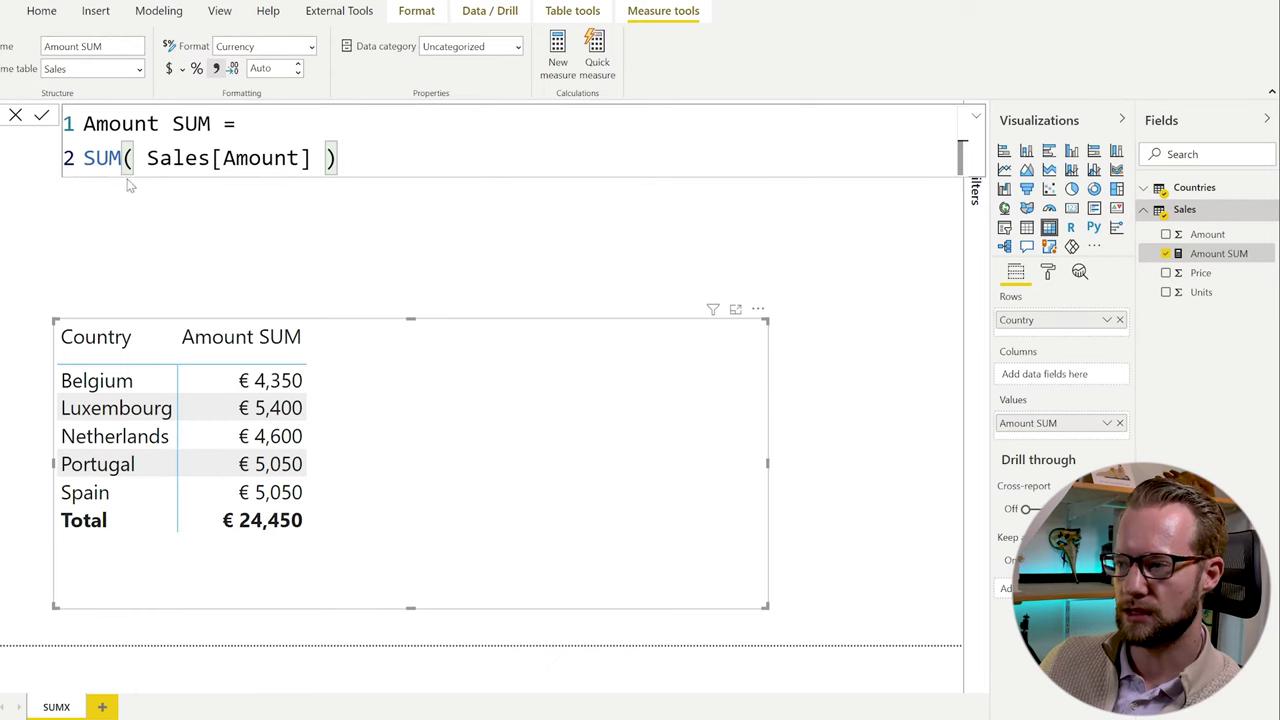
{"action": "left_click_drag", "start_coordinate": [147, 158], "coordinate": [211, 158]}
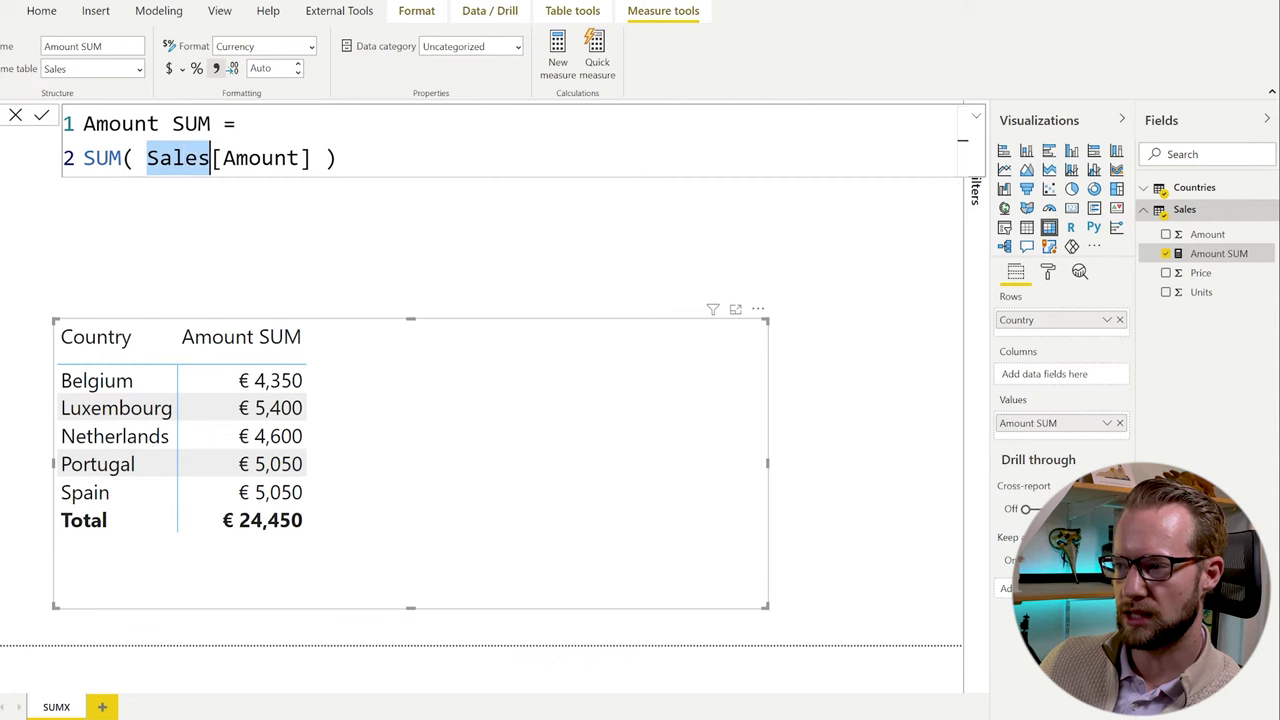
{"action": "left_click", "coordinate": [248, 158]}
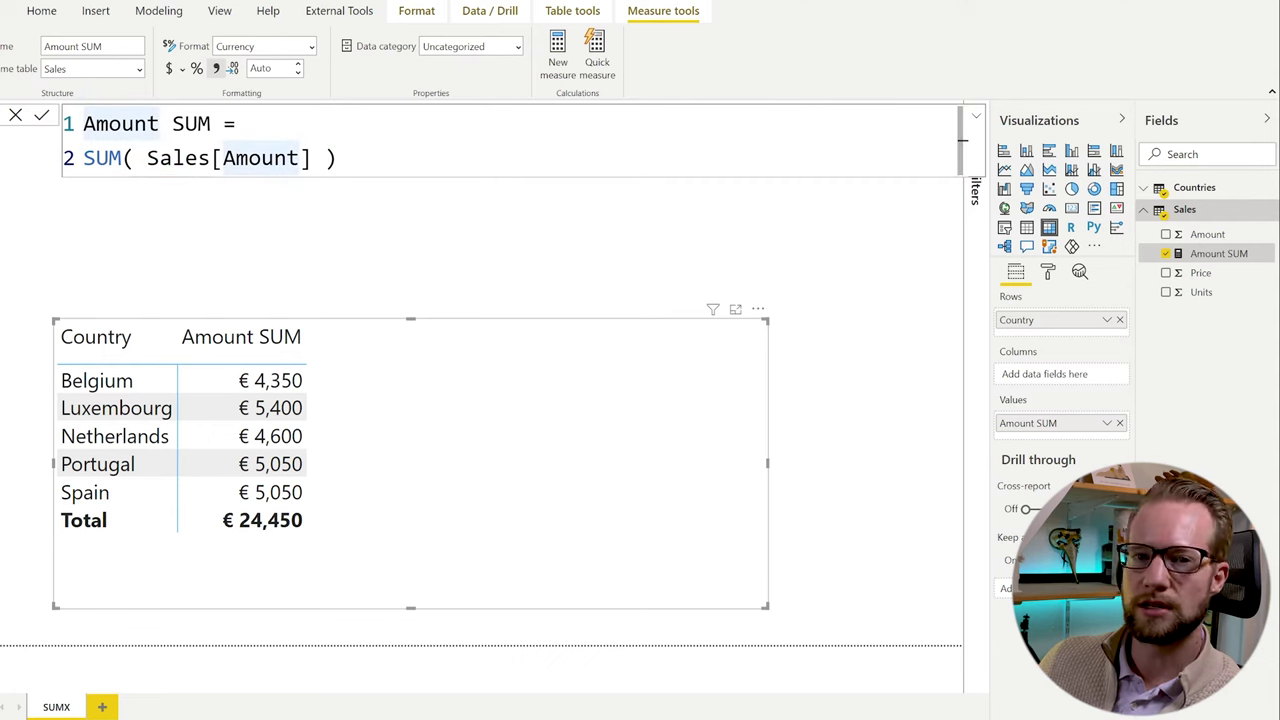
{"action": "left_click", "coordinate": [338, 158]}
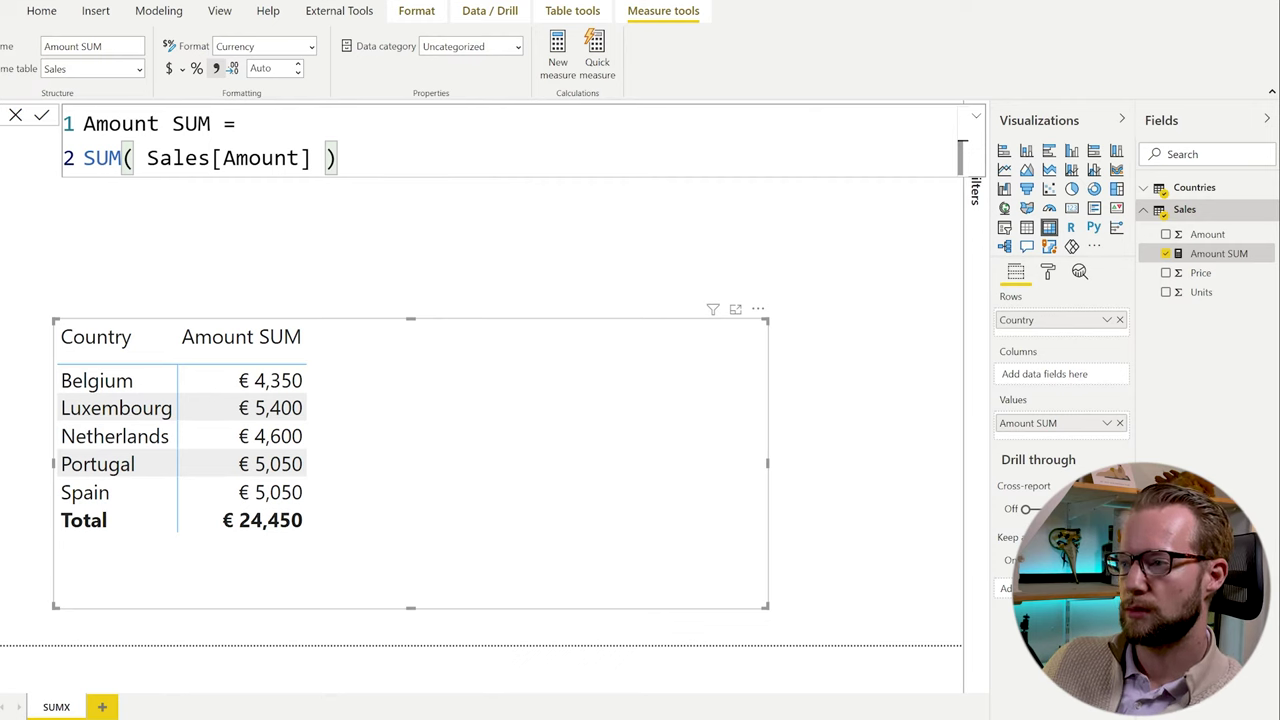
Step: Start a new Sales measure named Amount SUM Elaborate
{"action": "right_click", "coordinate": [1214, 256]}
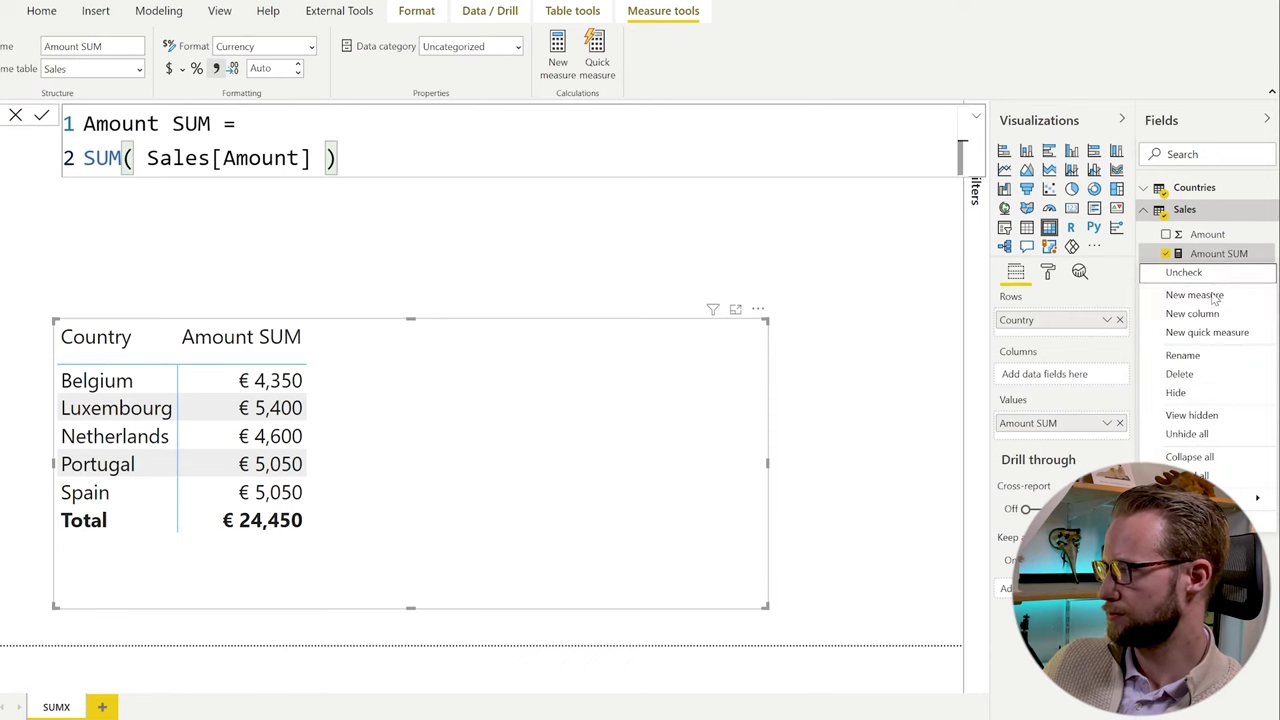
{"action": "left_click", "coordinate": [1211, 297]}
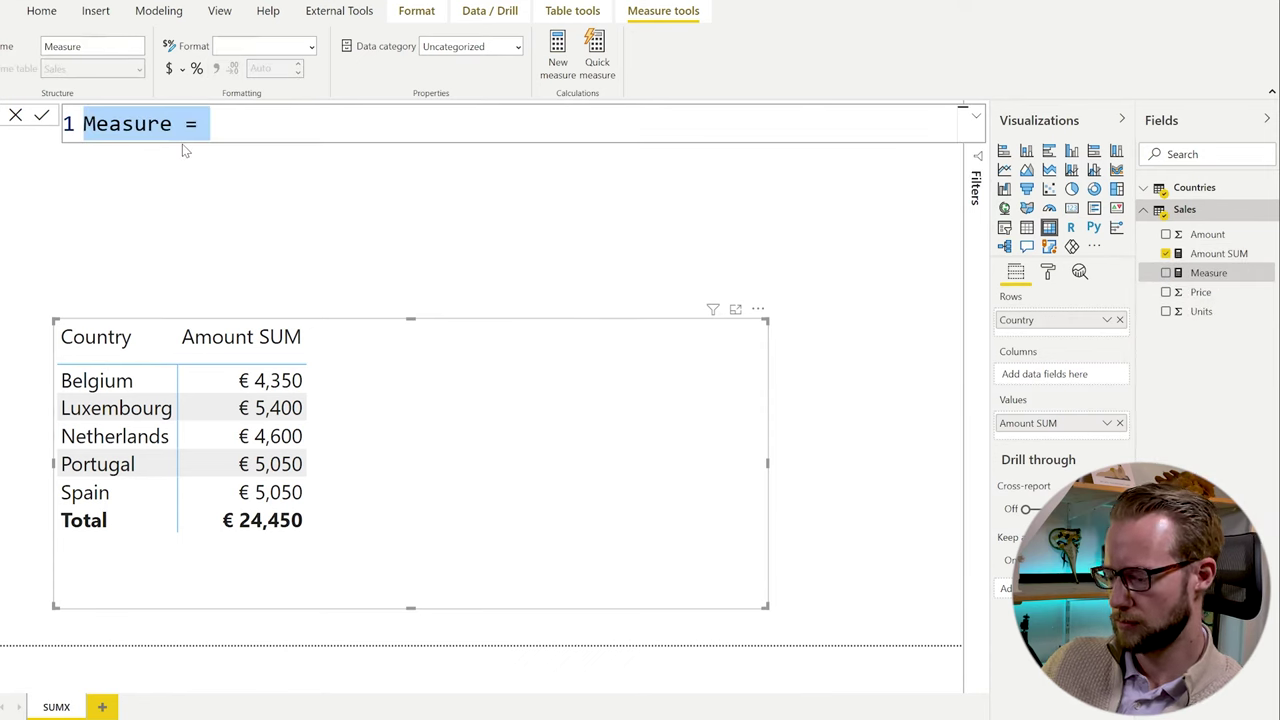
{"action": "type", "text": "Amount SUM"}
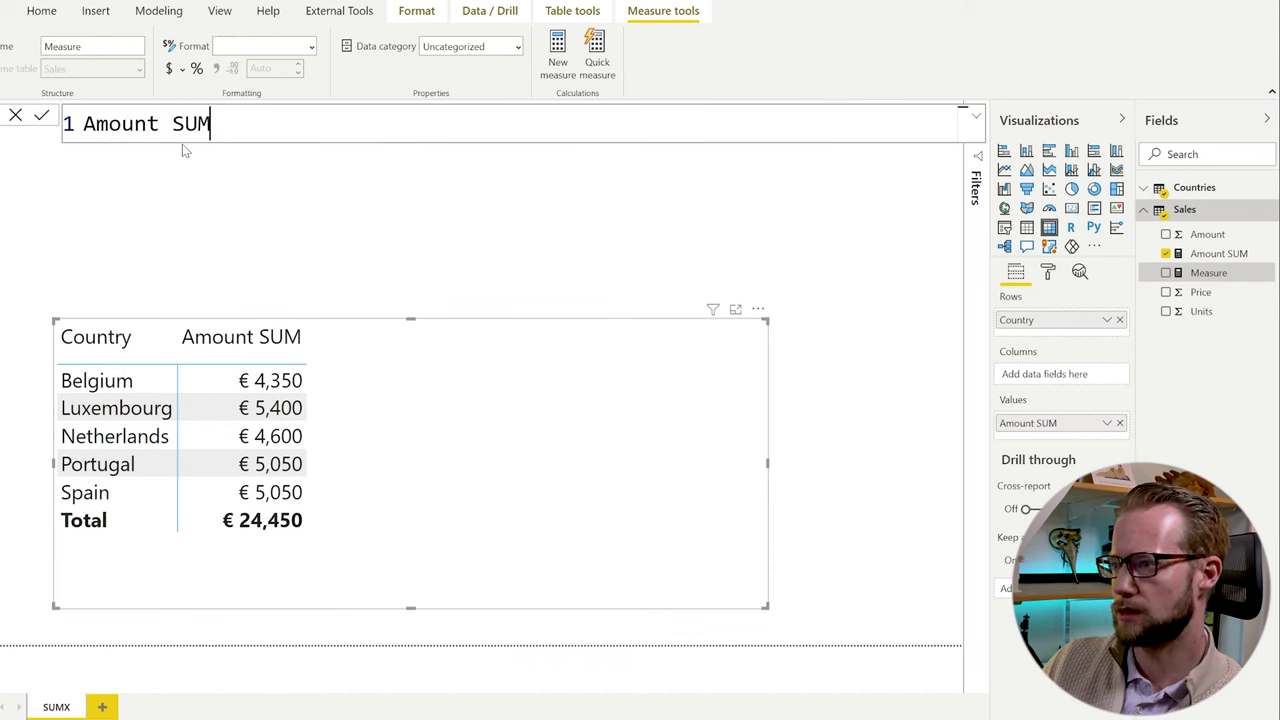
{"action": "key", "text": "BackSpace"}
{"action": "key", "text": "BackSpace"}
{"action": "key", "text": "BackSpace"}
{"action": "key", "text": "BackSpace"}
{"action": "type", "text": "S"}
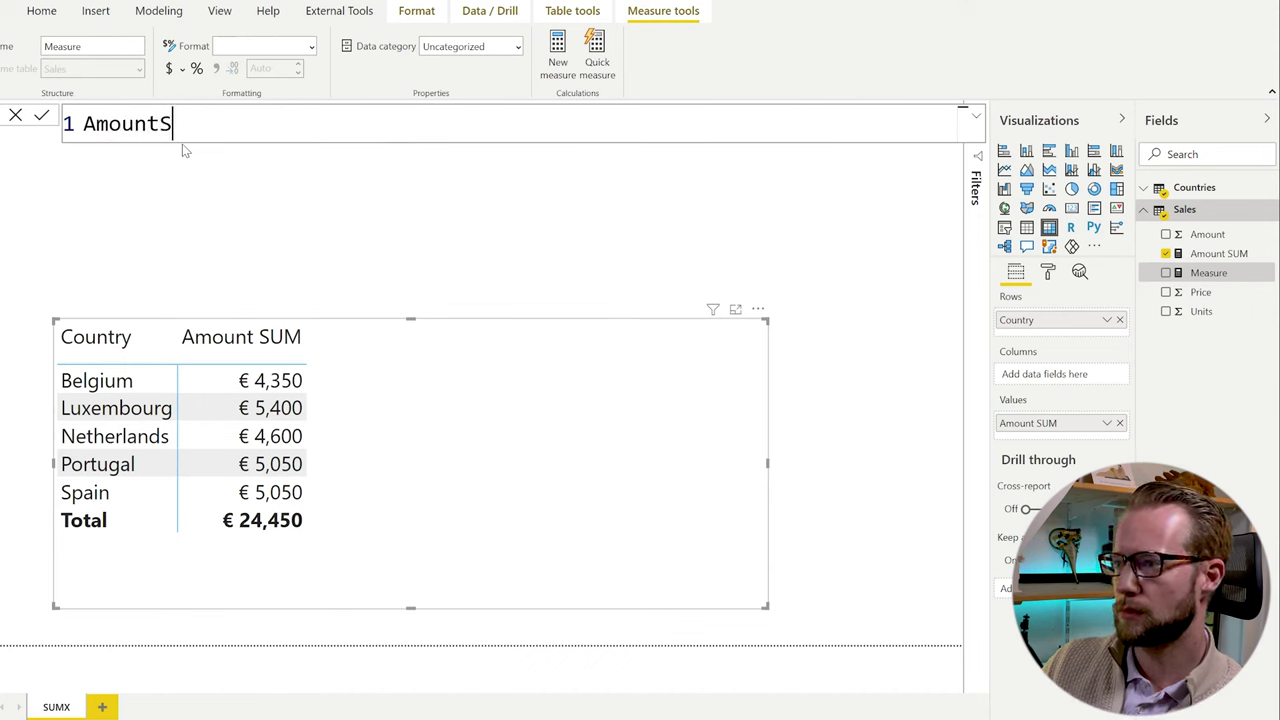
{"action": "key", "text": "BackSpace"}
{"action": "type", "text": "SUM Elaborate ="}
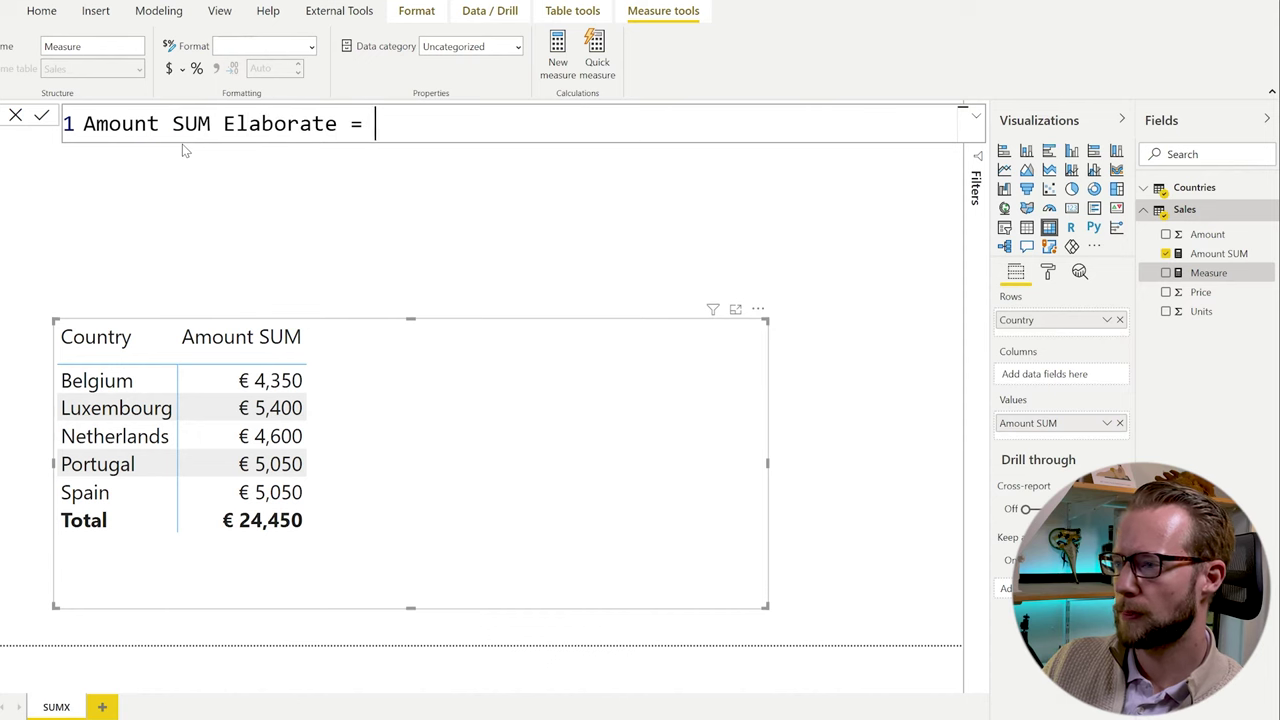
{"action": "key", "text": "shift+Return"}
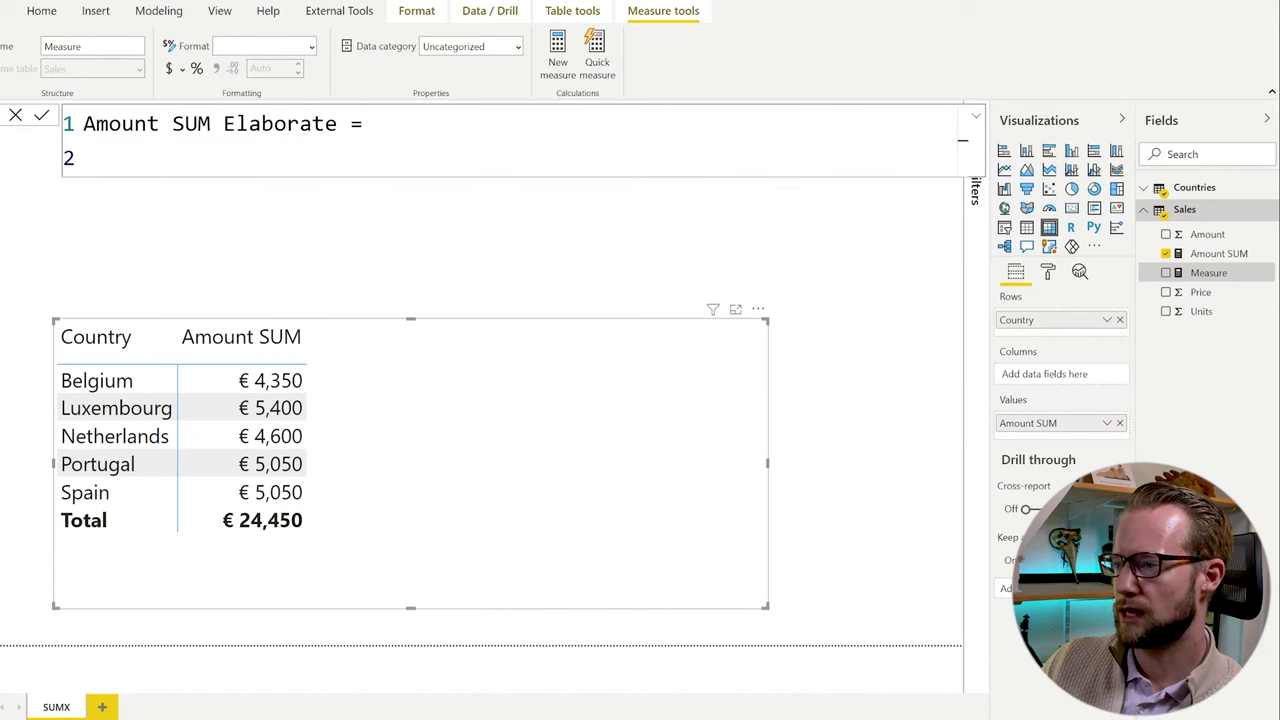
Step: Define it as SUMX( Sales, Sales[Amount] ) and add it to the country table
{"action": "type", "text": "SUMX("}
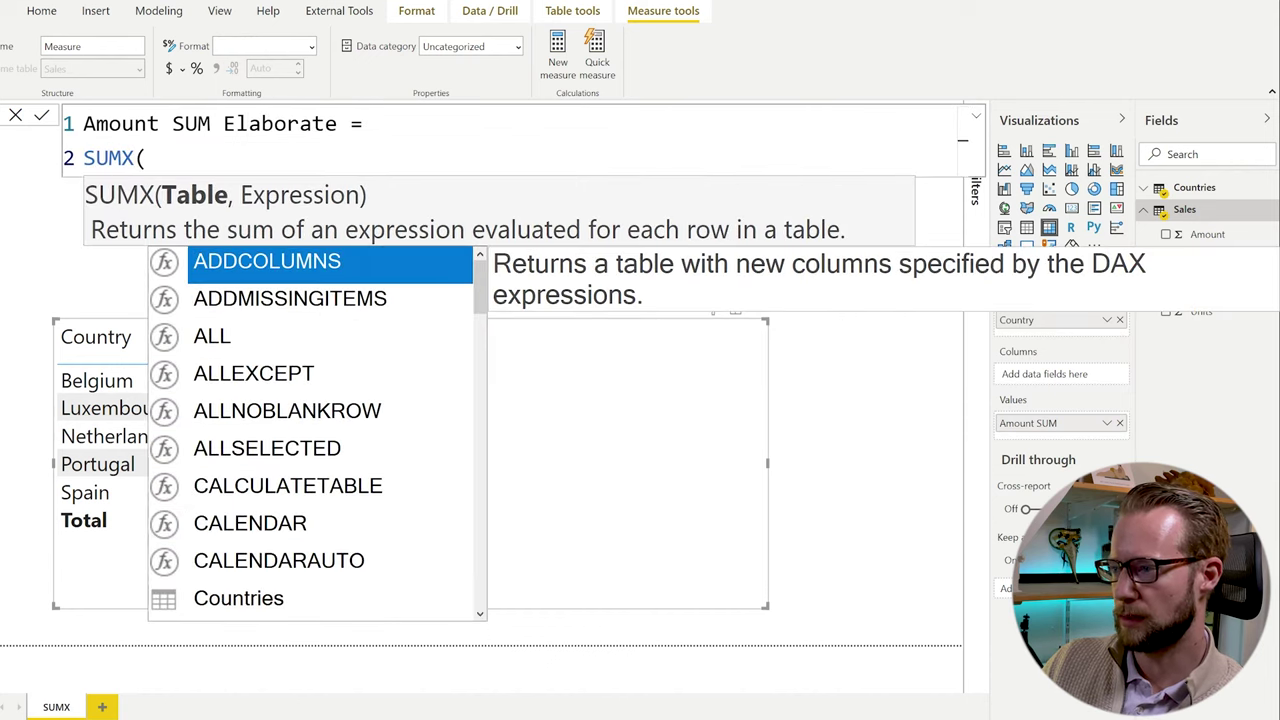
{"action": "type", "text": " sales"}
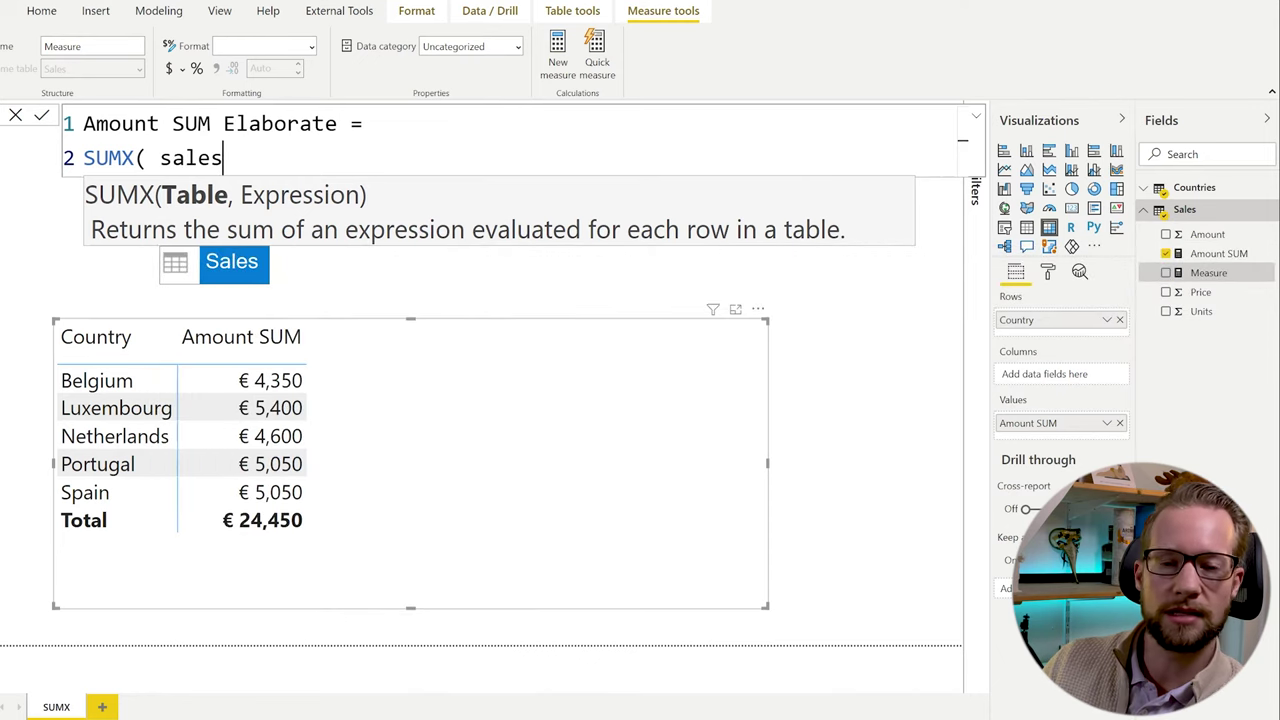
{"action": "key", "text": "Tab"}
{"action": "type", "text": ", "}
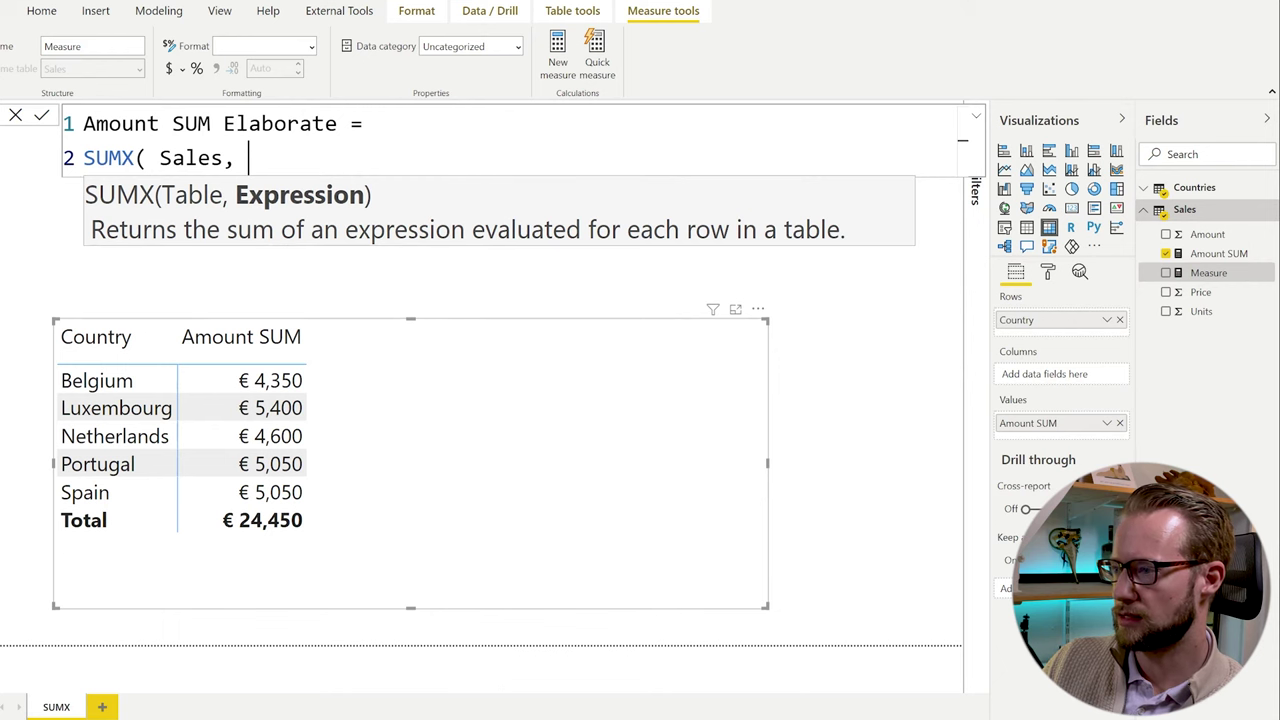
{"action": "type", "text": "amoun"}
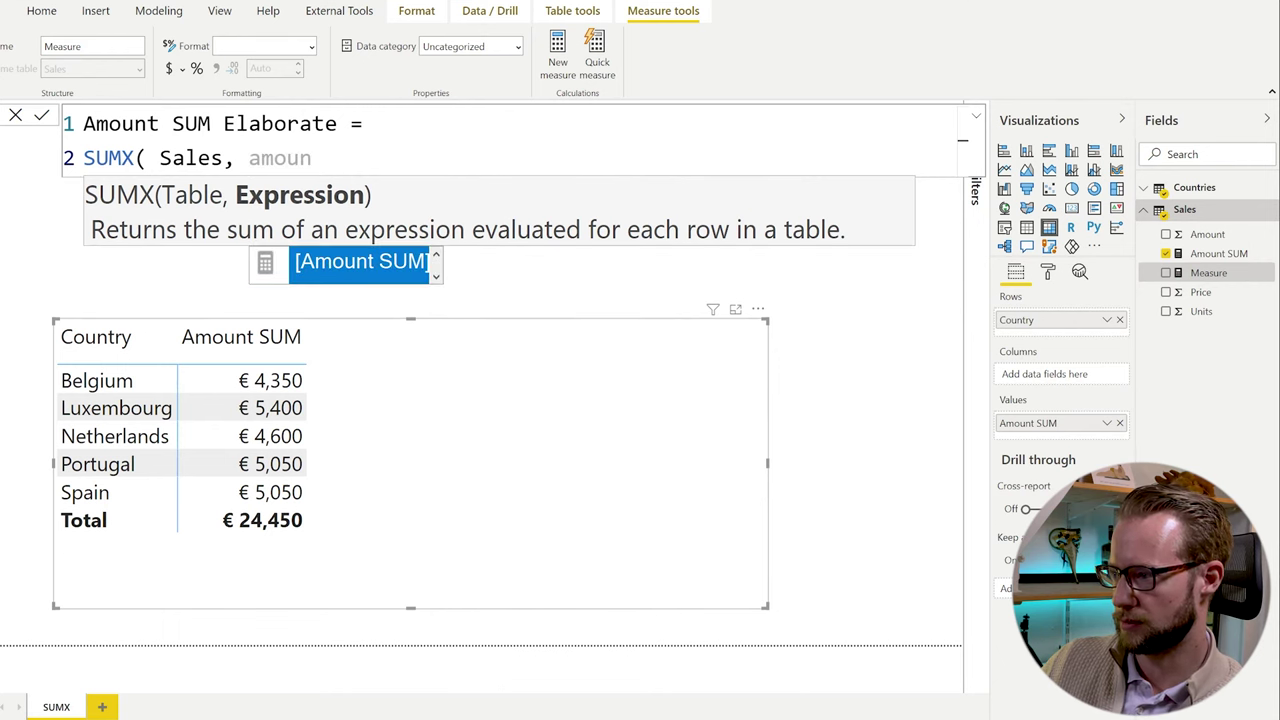
{"action": "key", "text": "BackSpace"}
{"action": "key", "text": "BackSpace"}
{"action": "key", "text": "BackSpace"}
{"action": "key", "text": "BackSpace"}
{"action": "key", "text": "BackSpace"}
{"action": "type", "text": "sales"}
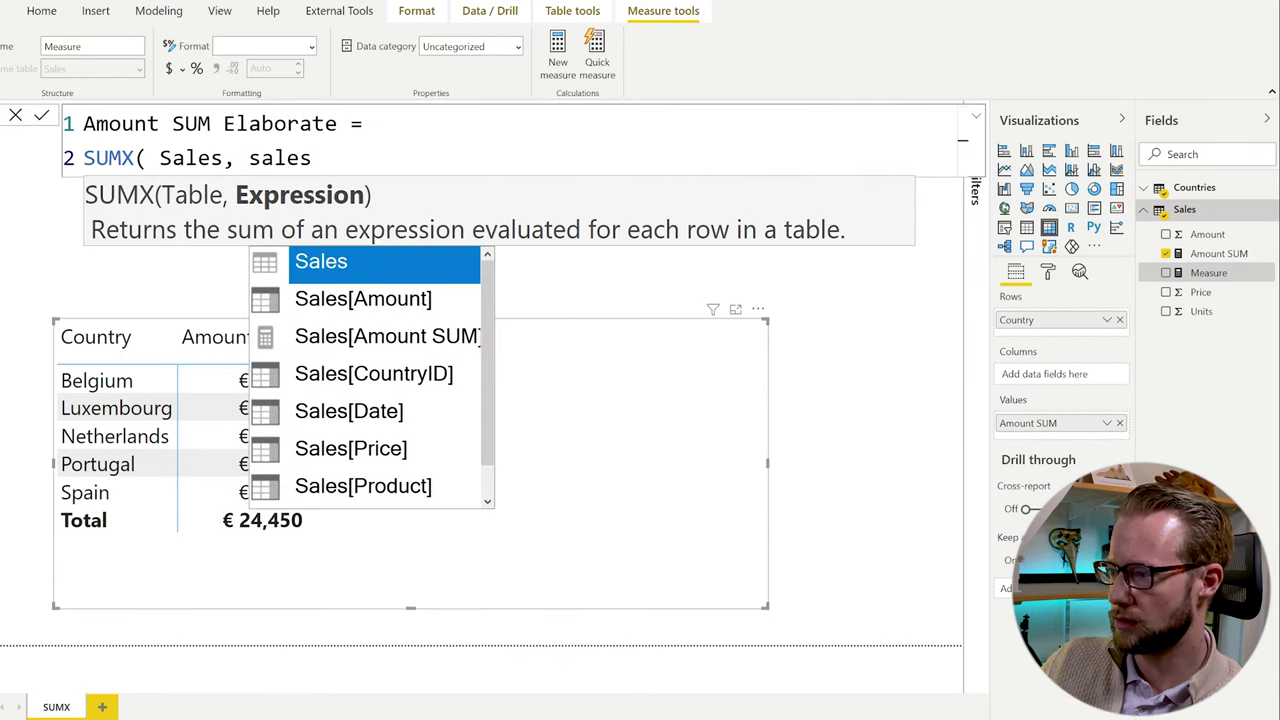
{"action": "key", "text": "Down"}
{"action": "key", "text": "Tab"}
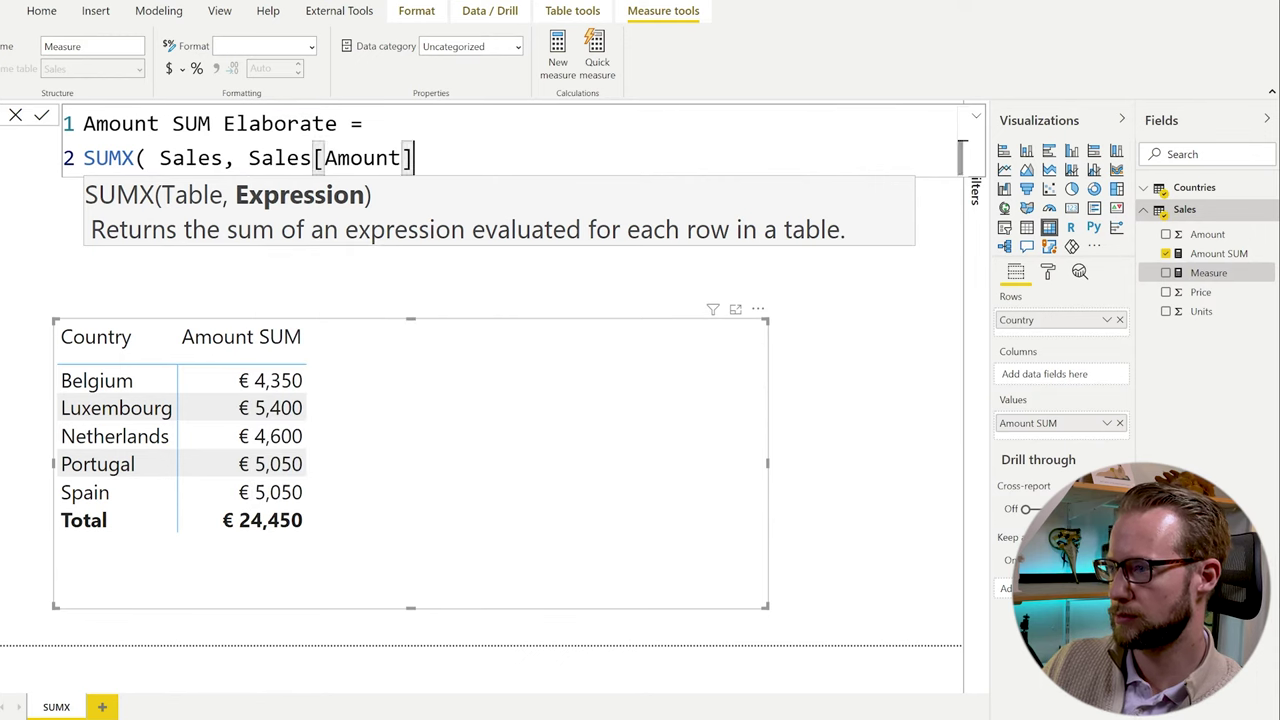
{"action": "type", "text": ")"}
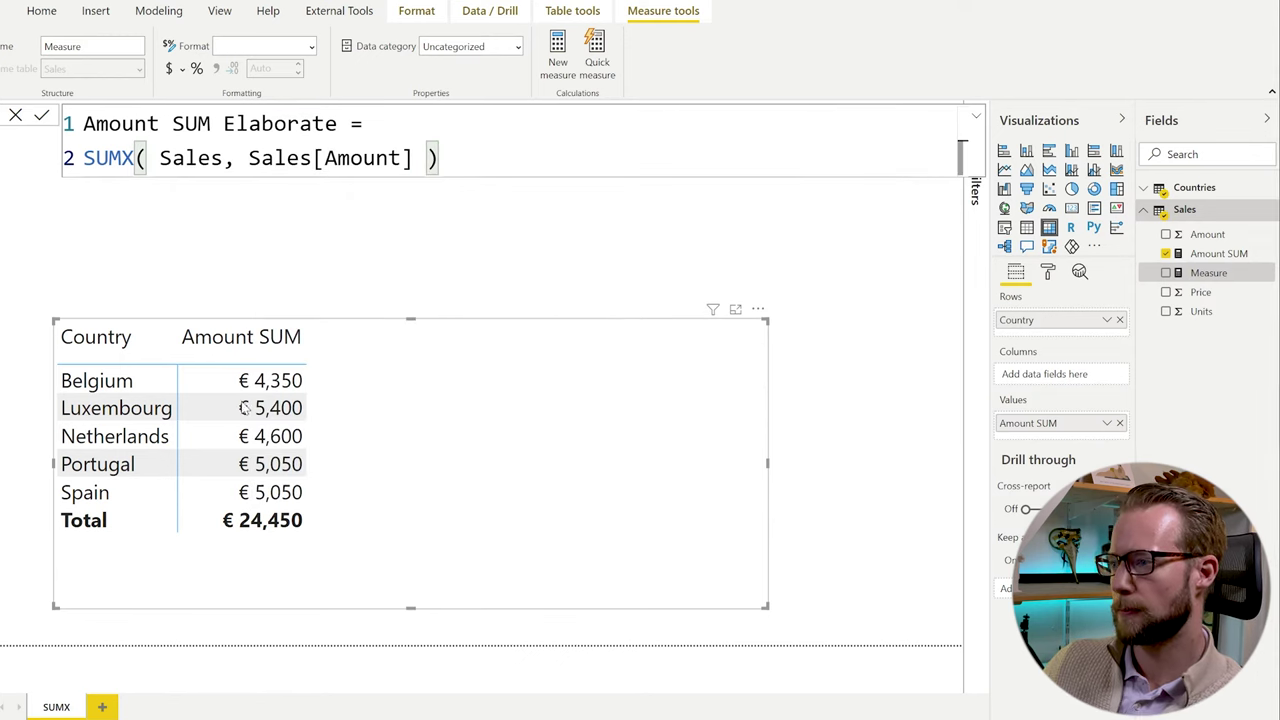
{"action": "key", "text": "Return"}
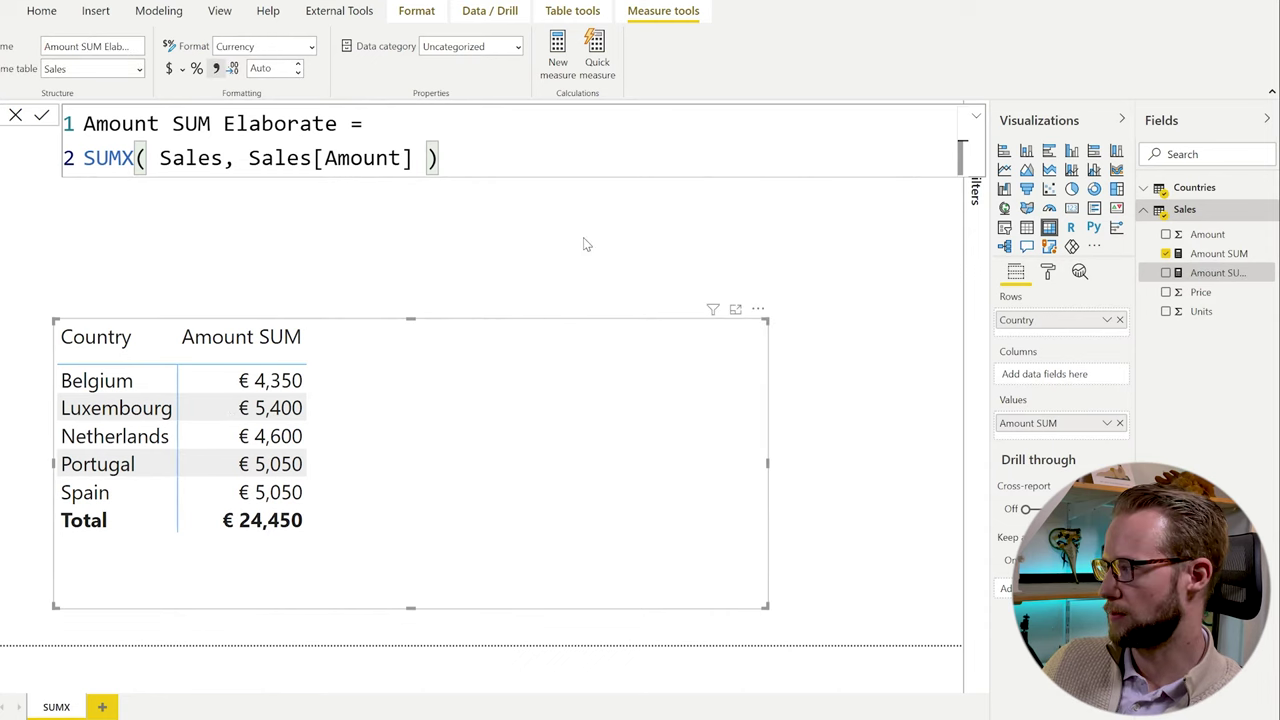
{"action": "left_click", "coordinate": [1166, 273]}
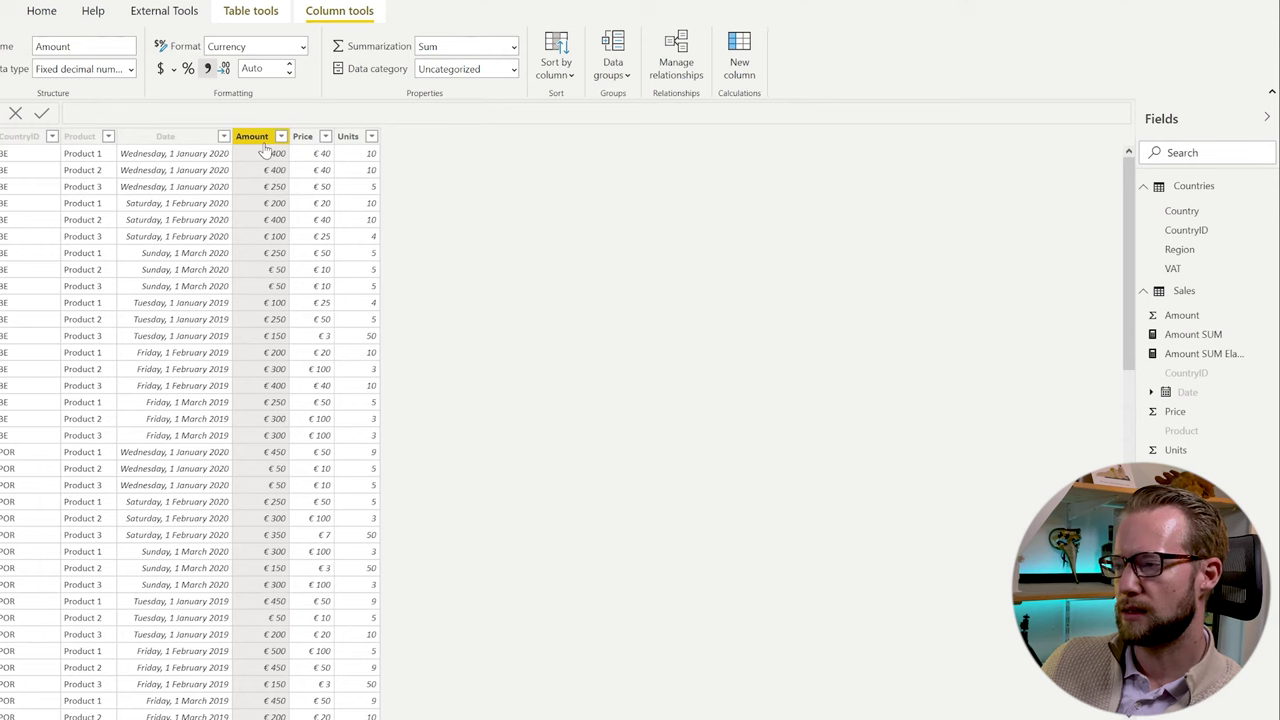
{"action": "left_click", "coordinate": [1205, 355]}
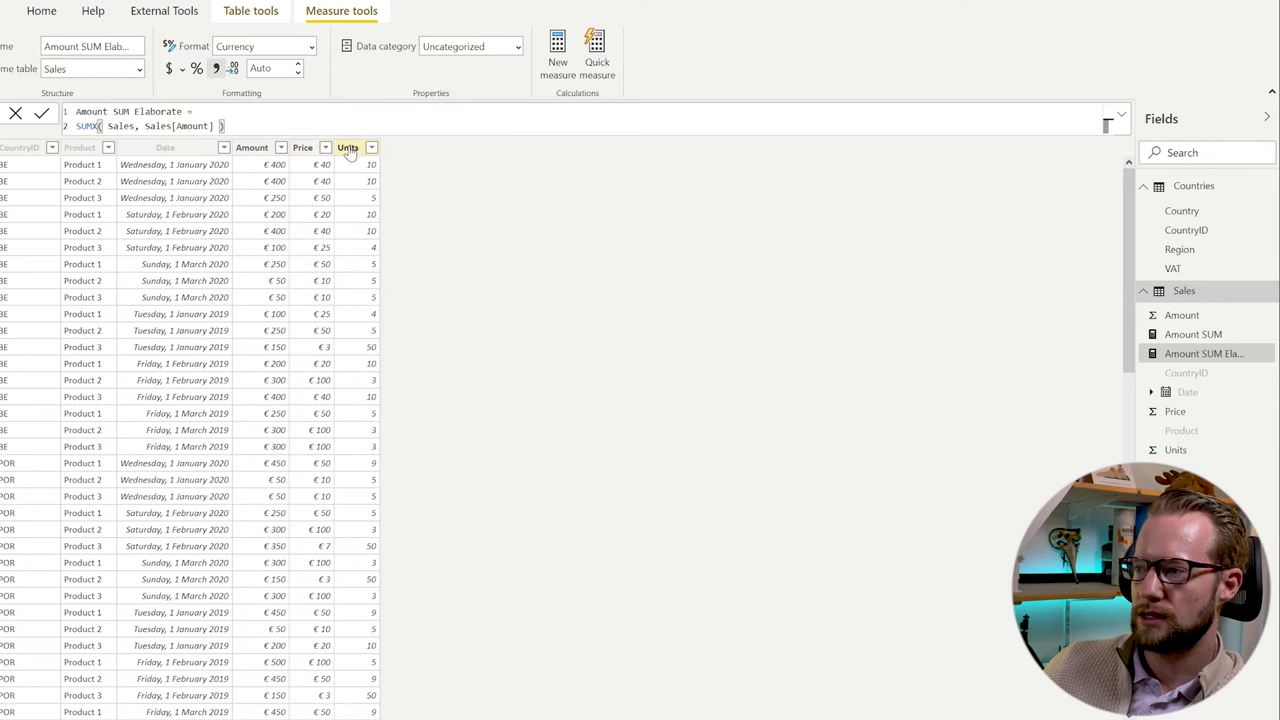
{"action": "left_click", "coordinate": [309, 166]}
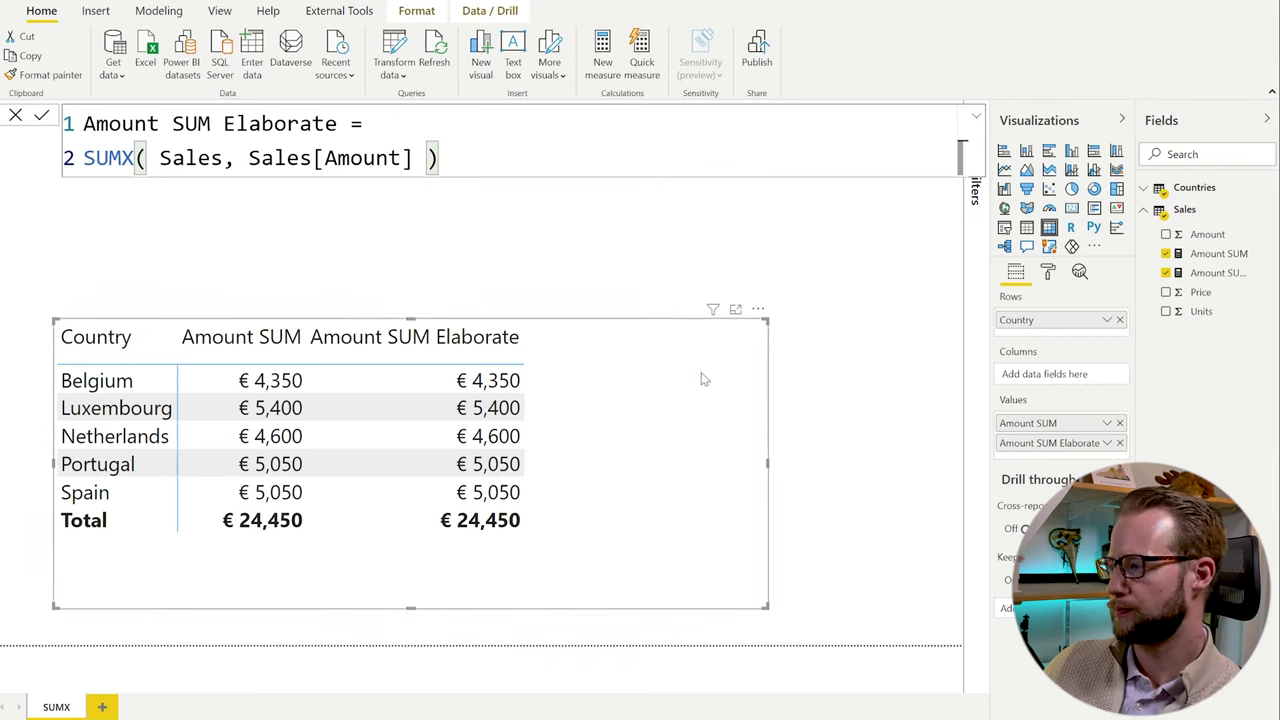
Step: Create the measure Price SUM = SUM( Sales[Price] ) and add it to the country table
{"action": "right_click", "coordinate": [1200, 293]}
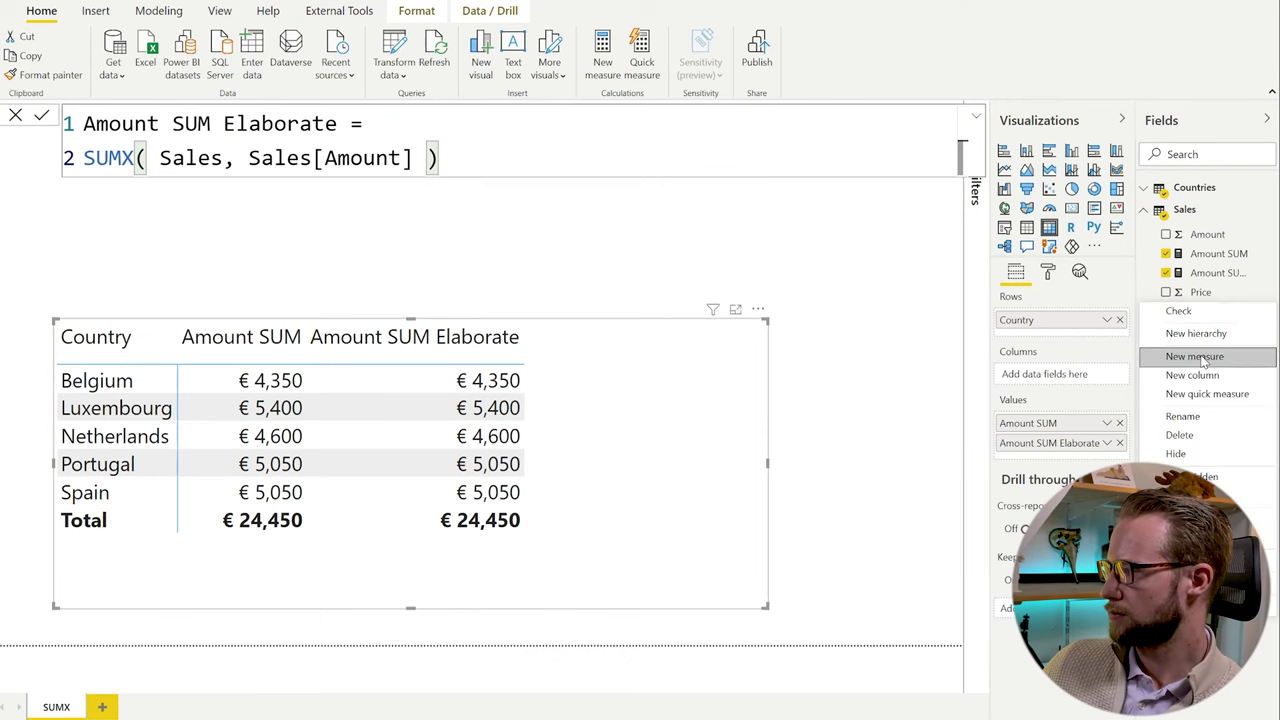
{"action": "key", "text": "Escape"}
{"action": "left_click", "coordinate": [1203, 293]}
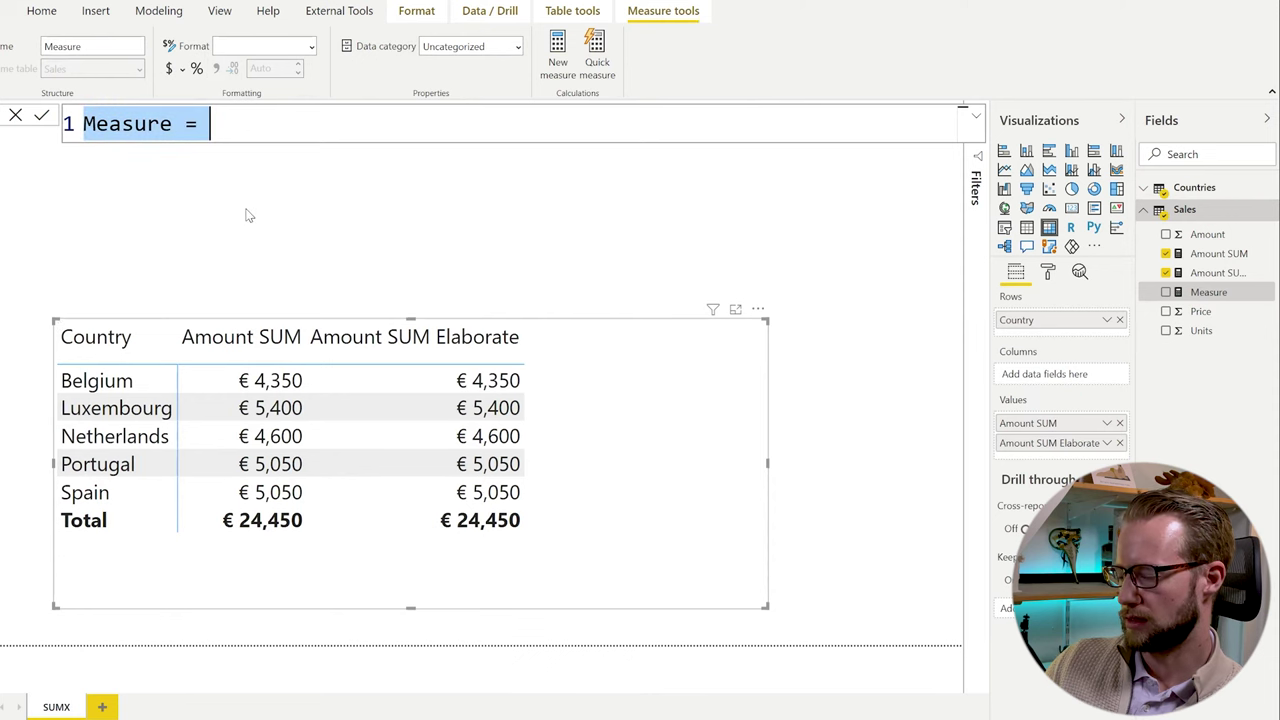
{"action": "type", "text": "Price SUM ="}
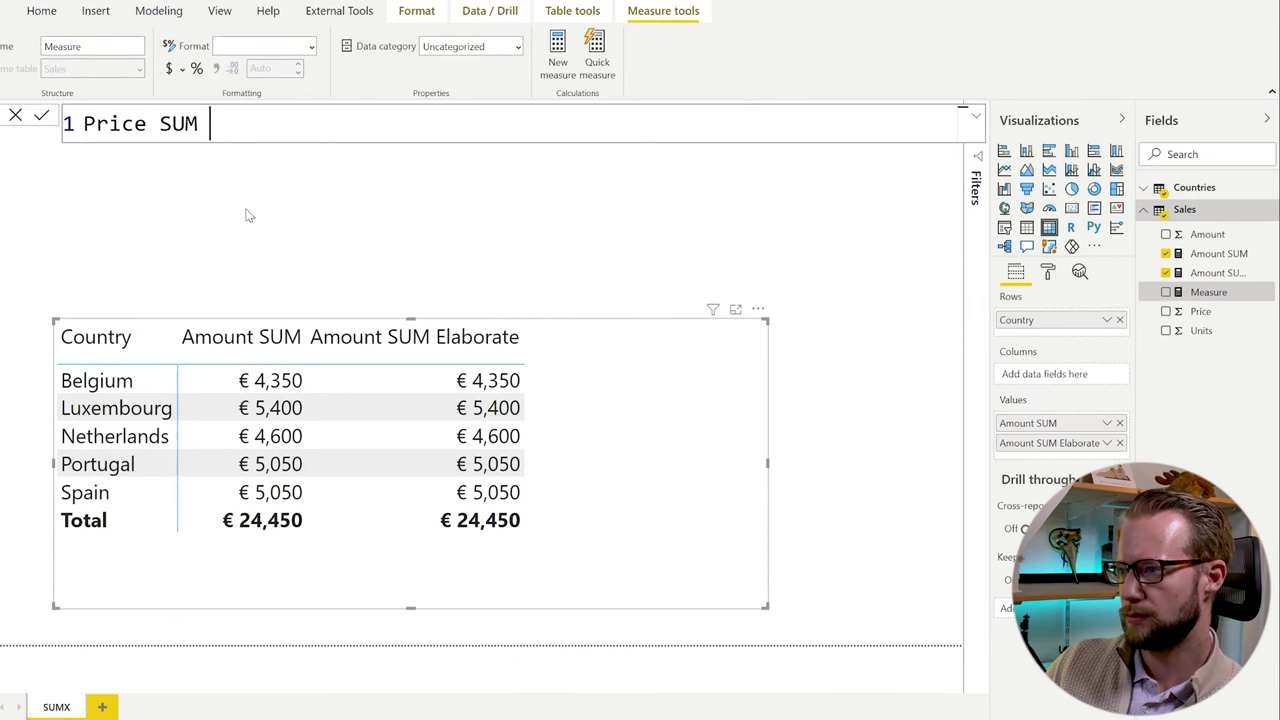
{"action": "key", "text": "shift+Return"}
{"action": "type", "text": "Sum"}
{"action": "key", "text": "Tab"}
{"action": "type", "text": "pric"}
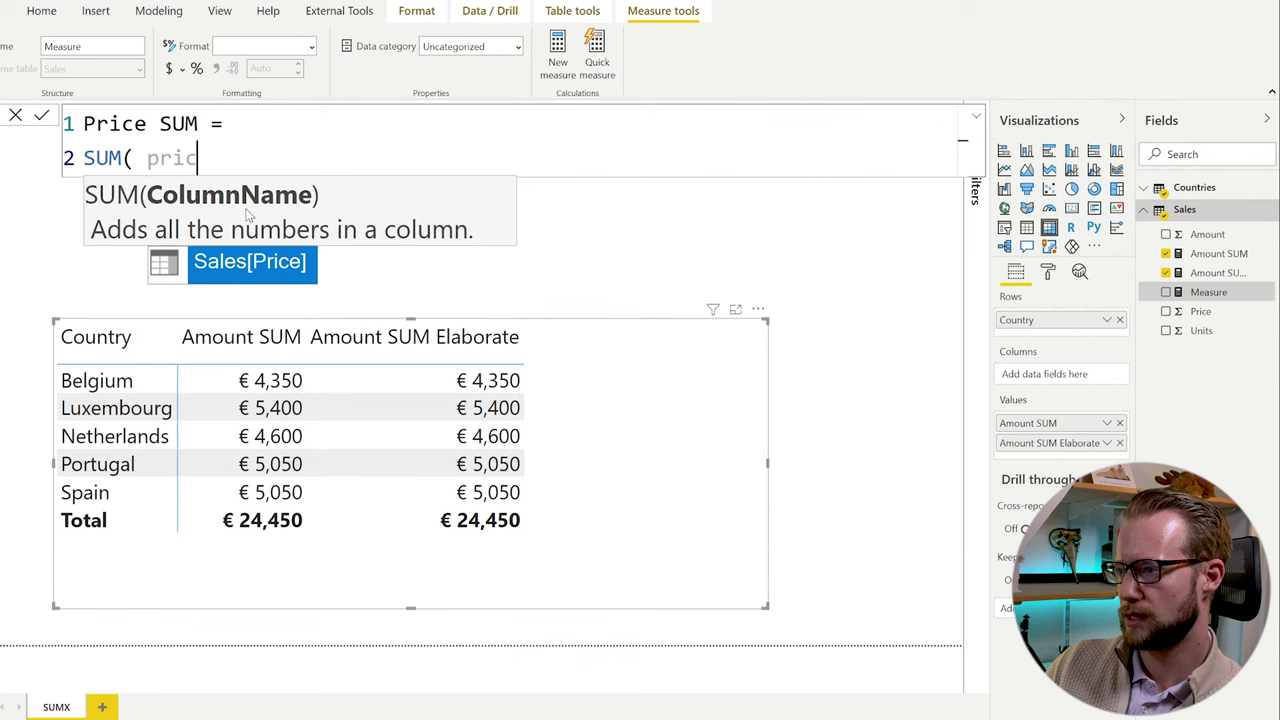
{"action": "key", "text": "Tab"}
{"action": "type", "text": ")"}
{"action": "key", "text": "Return"}
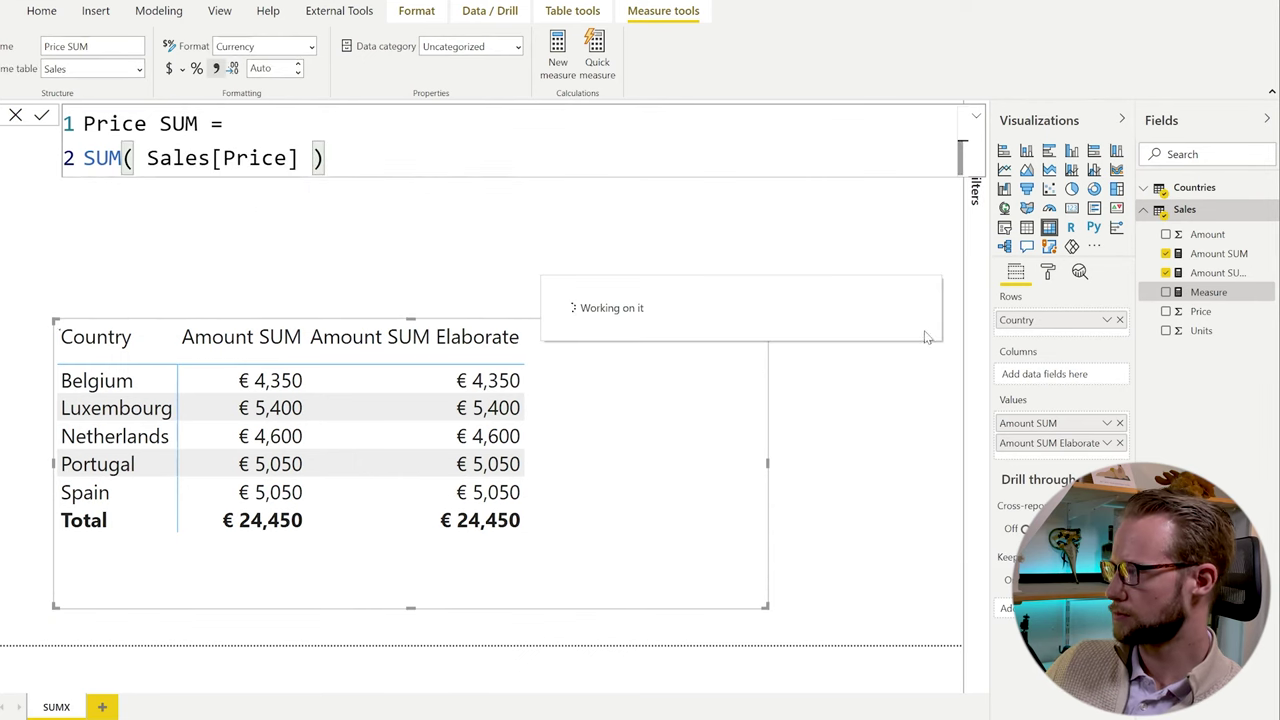
{"action": "left_click", "coordinate": [1166, 311]}
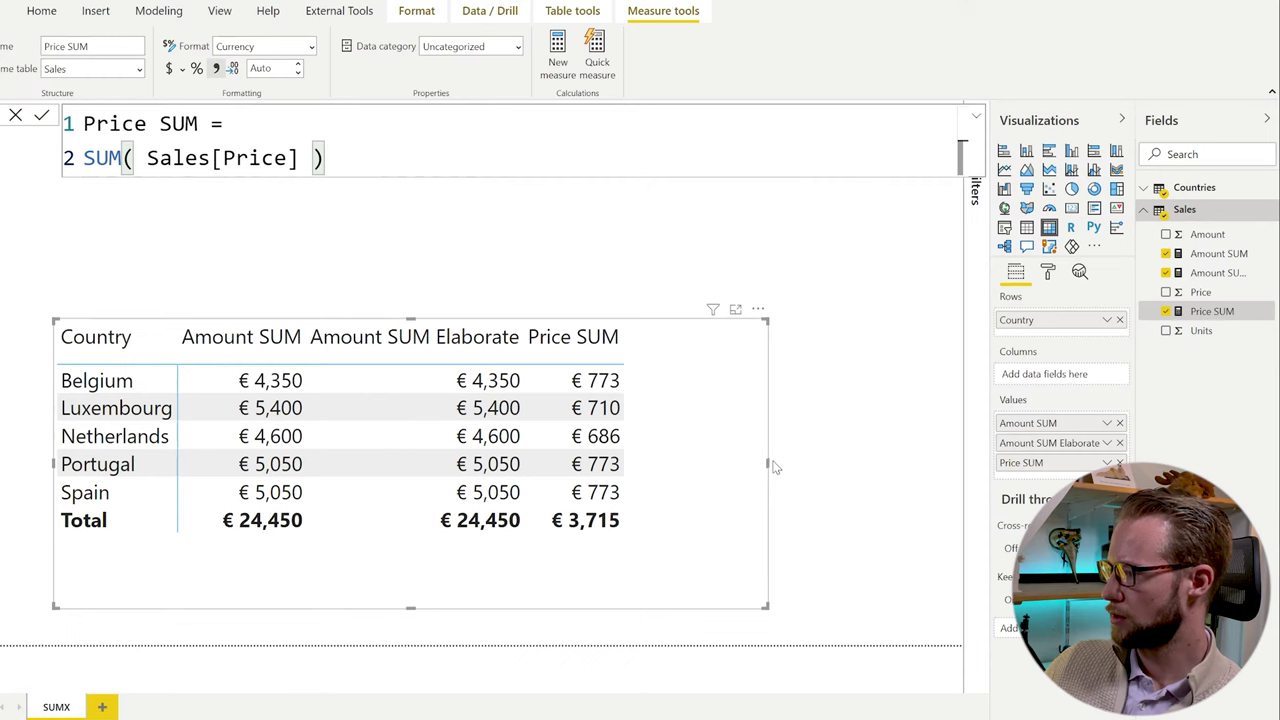
Step: Deselect the table visual and start another new measure in Sales
{"action": "left_click", "coordinate": [773, 469]}
{"action": "right_click", "coordinate": [1241, 279]}
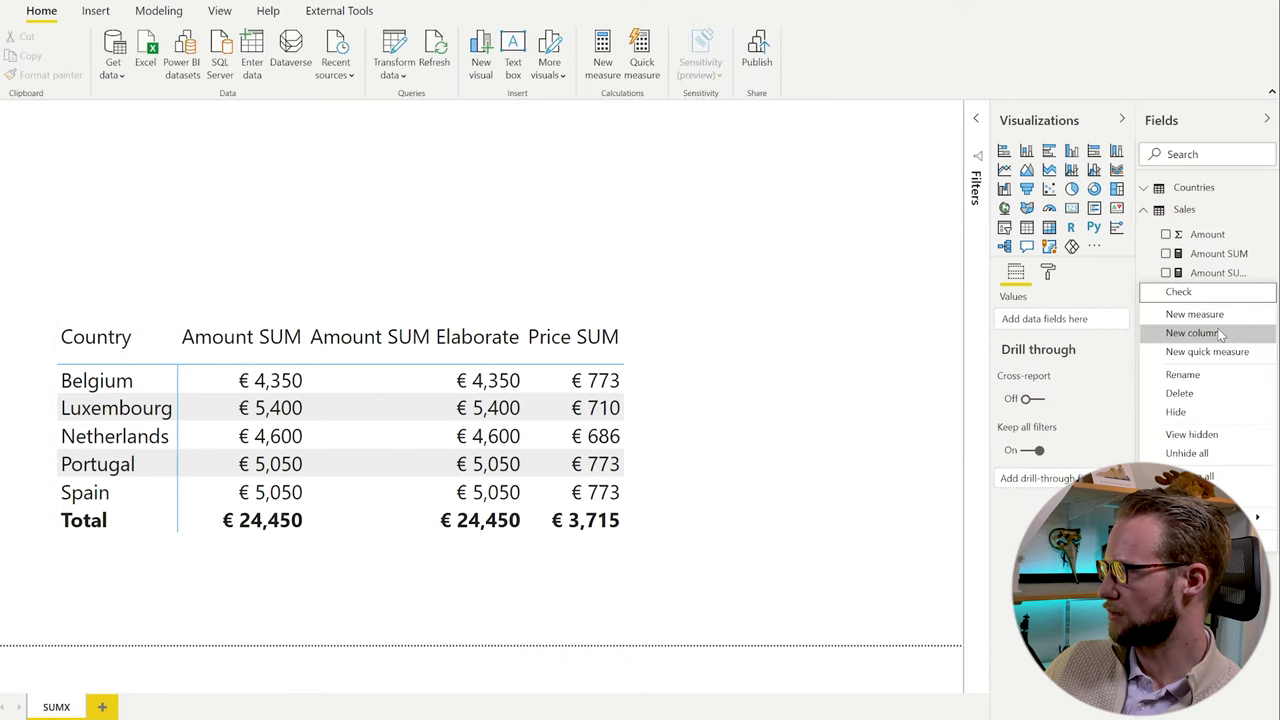
{"action": "left_click", "coordinate": [1207, 322]}
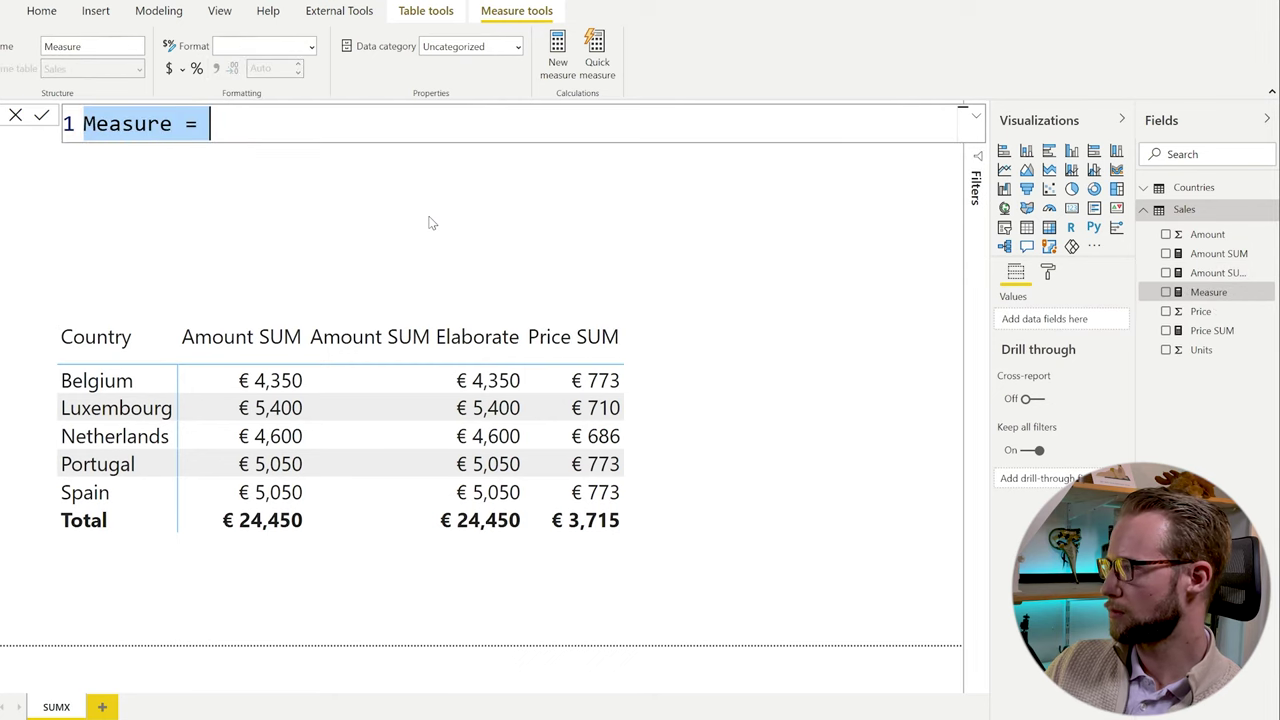
Step: Define the new measure as Unit SUM = SUM( Sales[Units] )
{"action": "type", "text": "Unit S"}
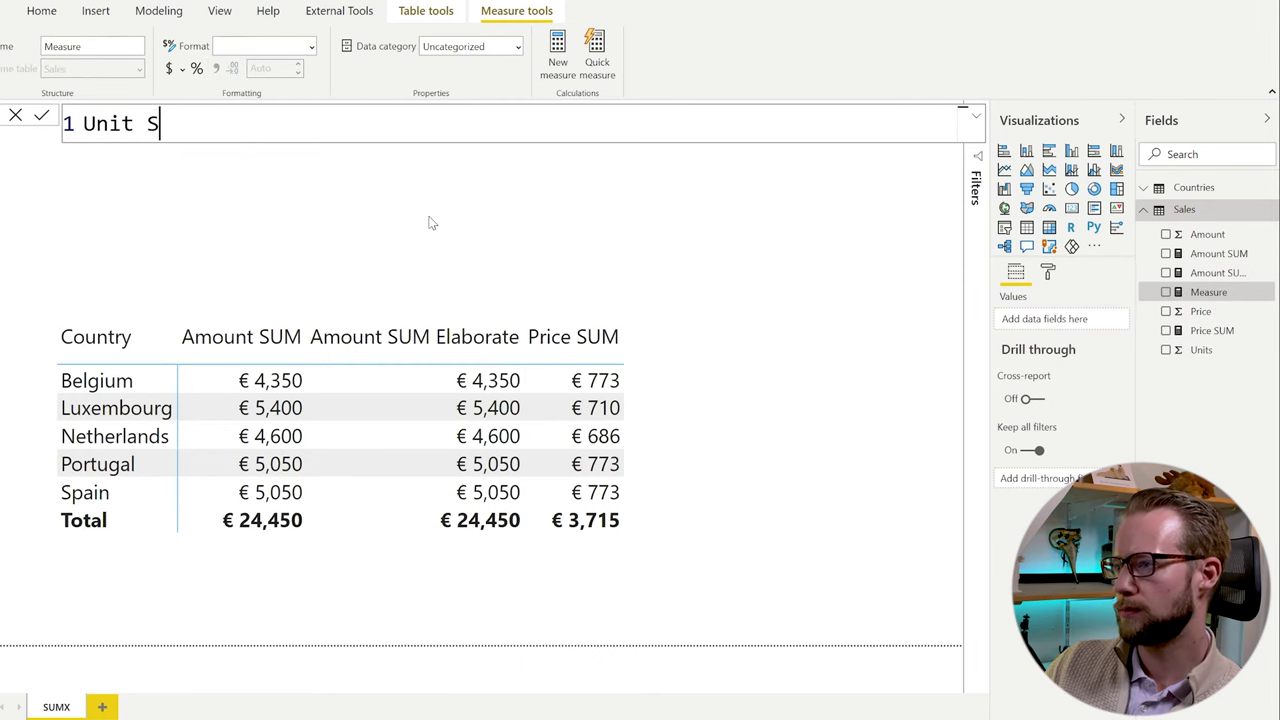
{"action": "type", "text": "UM ="}
{"action": "key", "text": "shift+Return"}
{"action": "type", "text": "SUM( unit"}
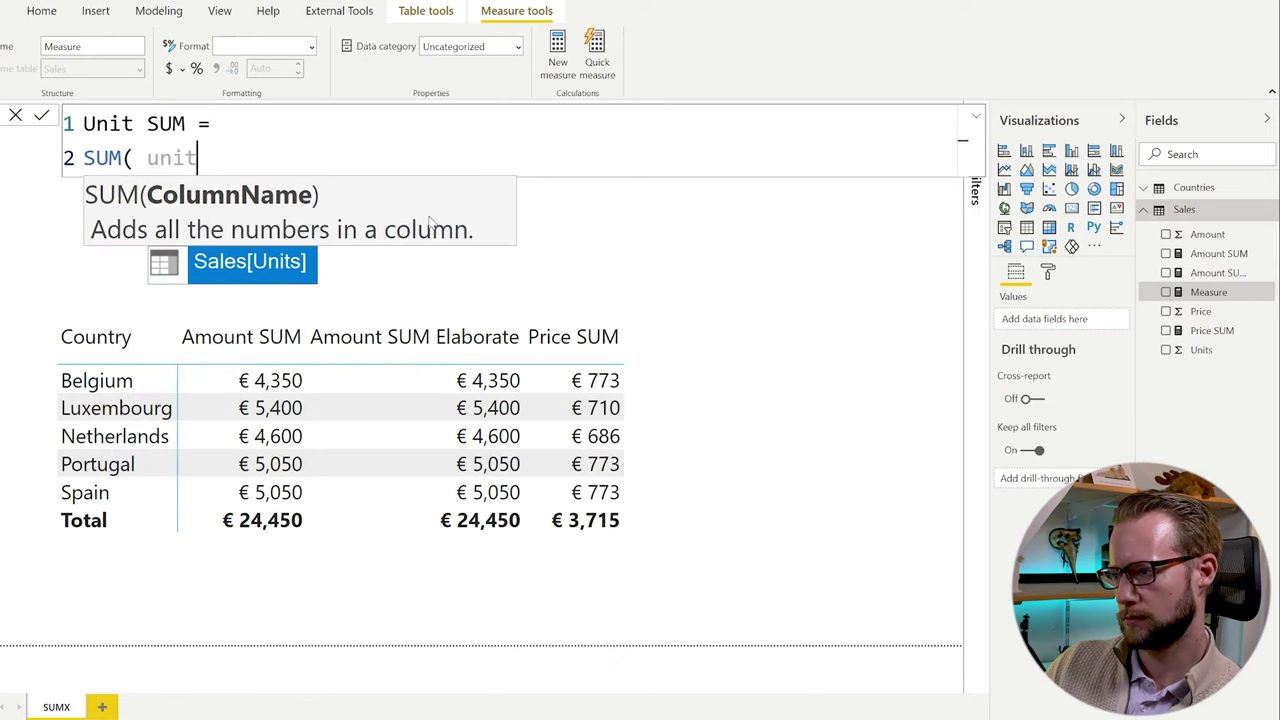
{"action": "key", "text": "Tab"}
{"action": "type", "text": ")"}
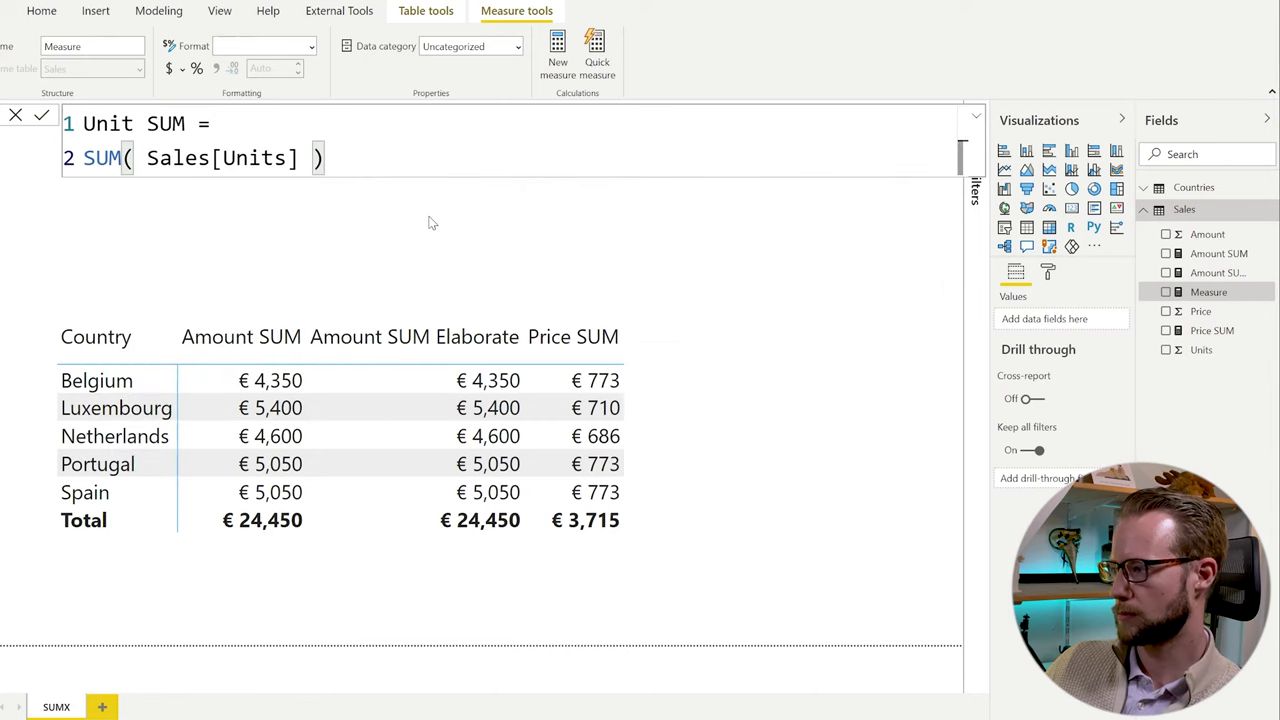
{"action": "key", "text": "Return"}
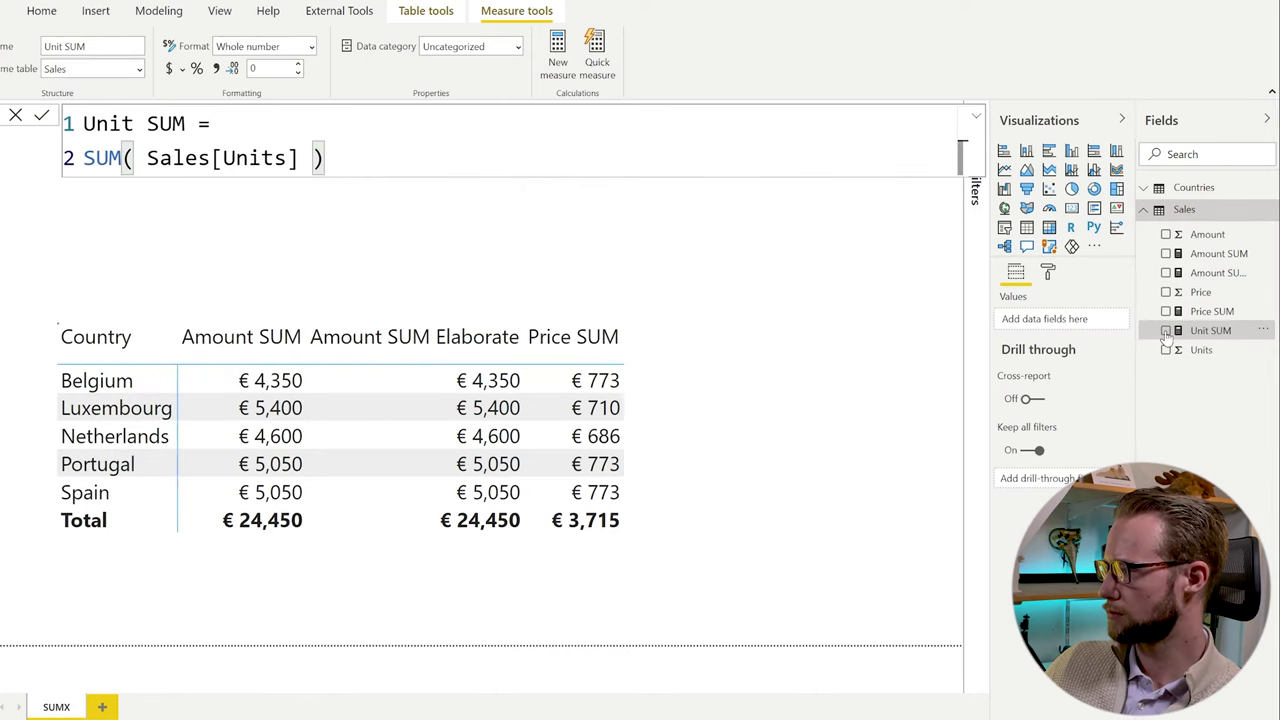
Step: Remove the accidental Unit SUM chart, add Unit SUM to the country table, and widen it
{"action": "left_click", "coordinate": [1165, 331]}
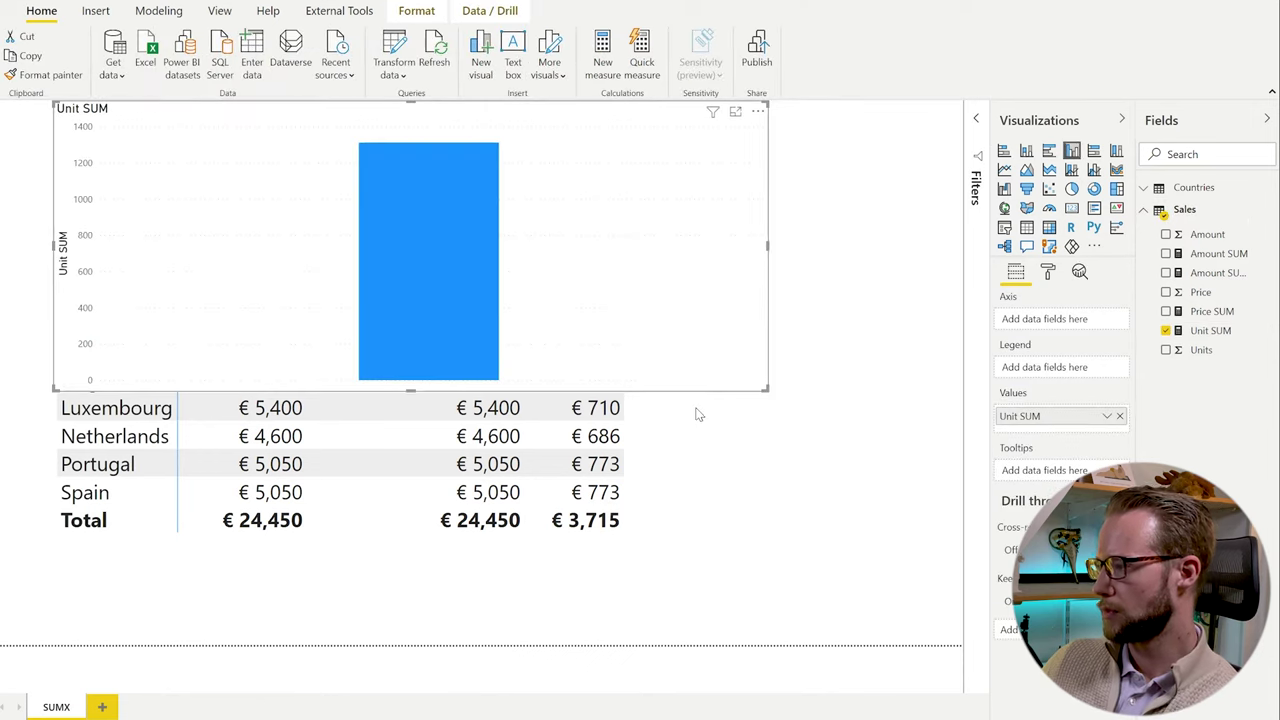
{"action": "key", "text": "Delete"}
{"action": "left_click", "coordinate": [766, 410]}
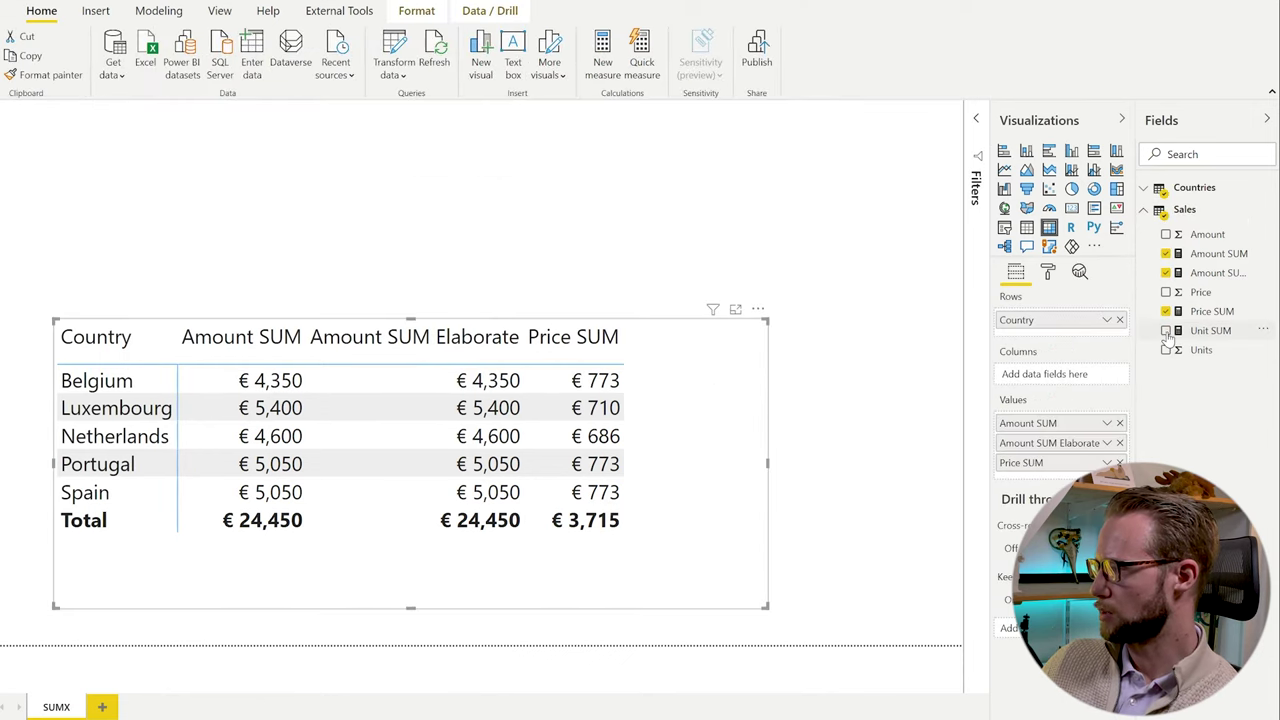
{"action": "left_click", "coordinate": [1166, 331]}
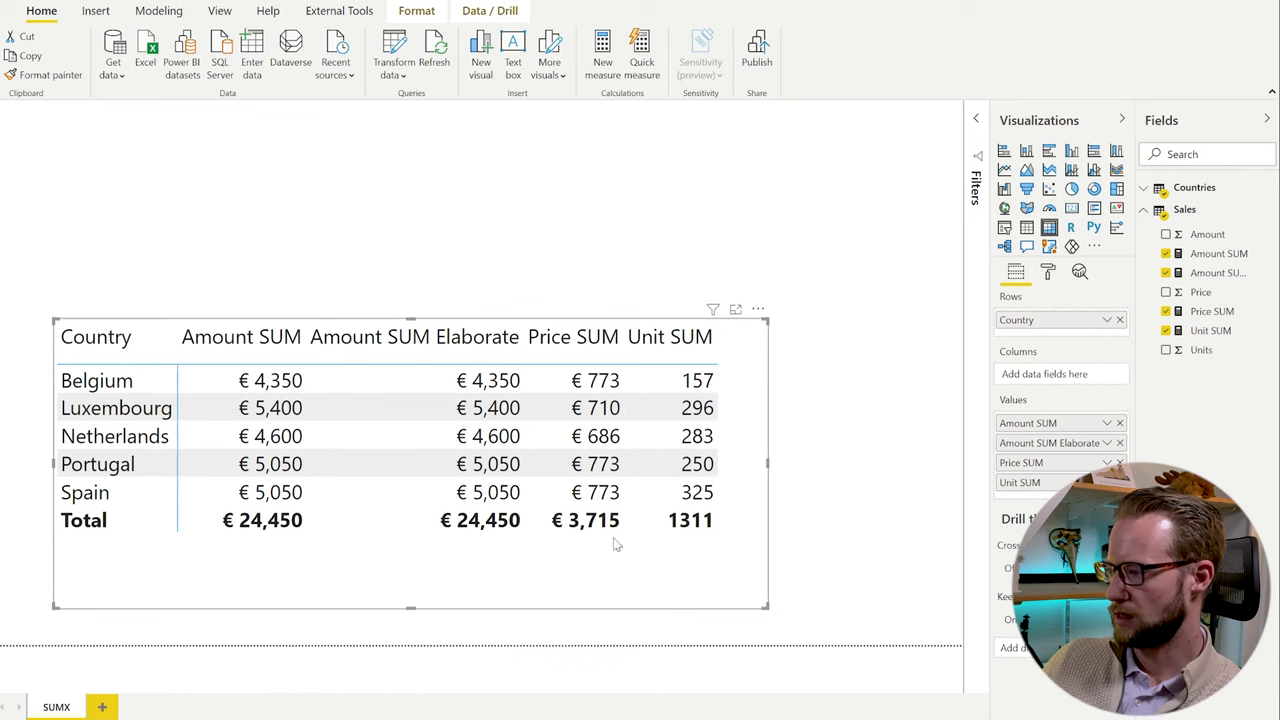
{"action": "left_click_drag", "start_coordinate": [767, 466], "coordinate": [938, 470]}
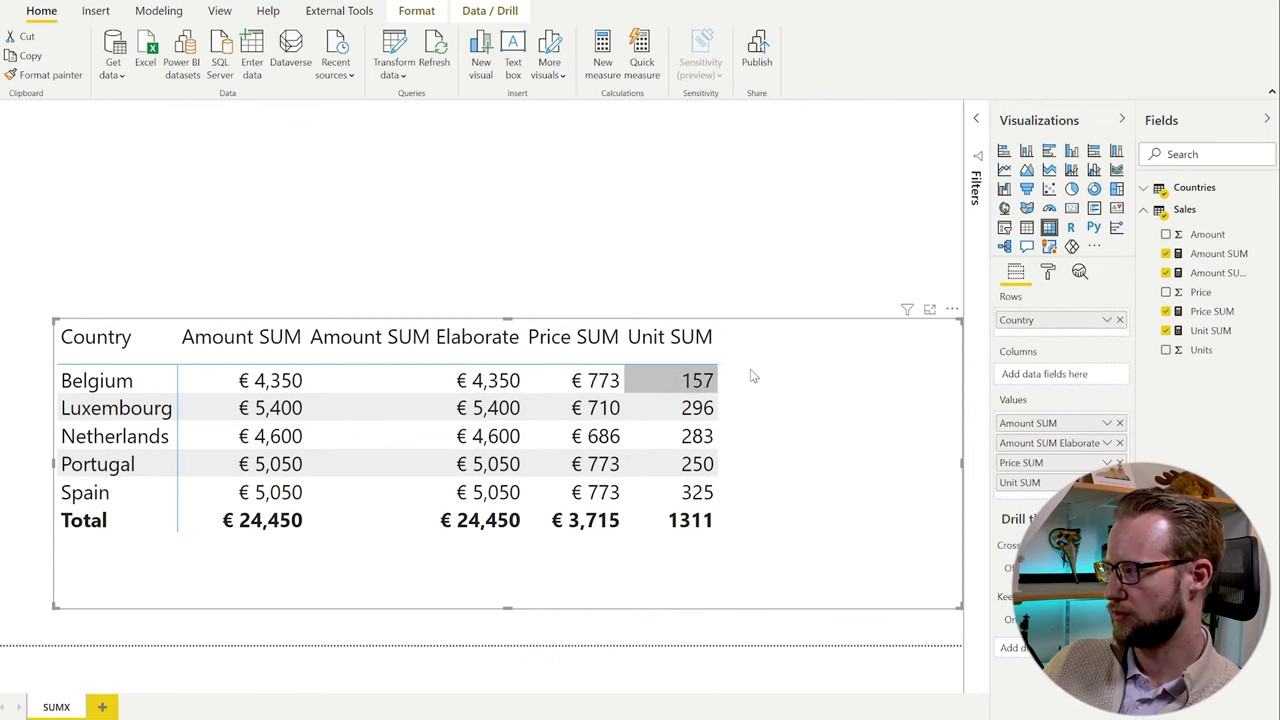
Step: Create the measure Price * Units = [Price SUM] * [Unit SUM] and add it to the table
{"action": "right_click", "coordinate": [1215, 331]}
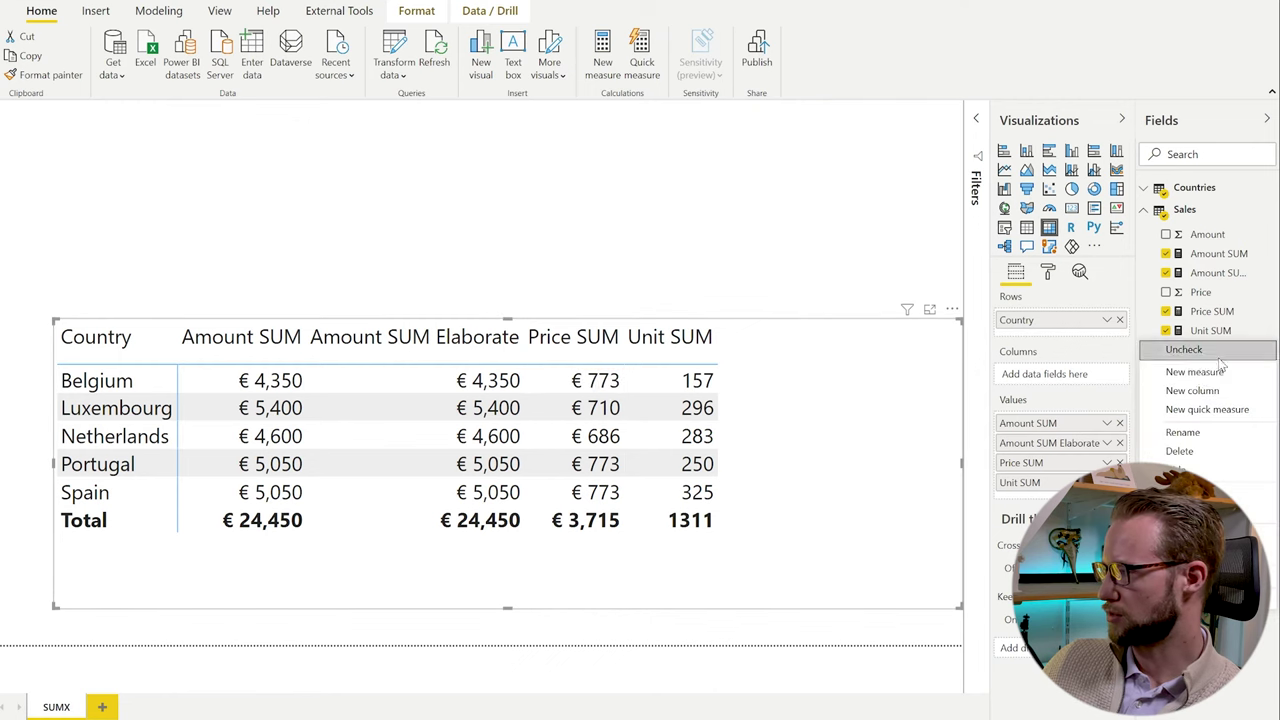
{"action": "key", "text": "Escape"}
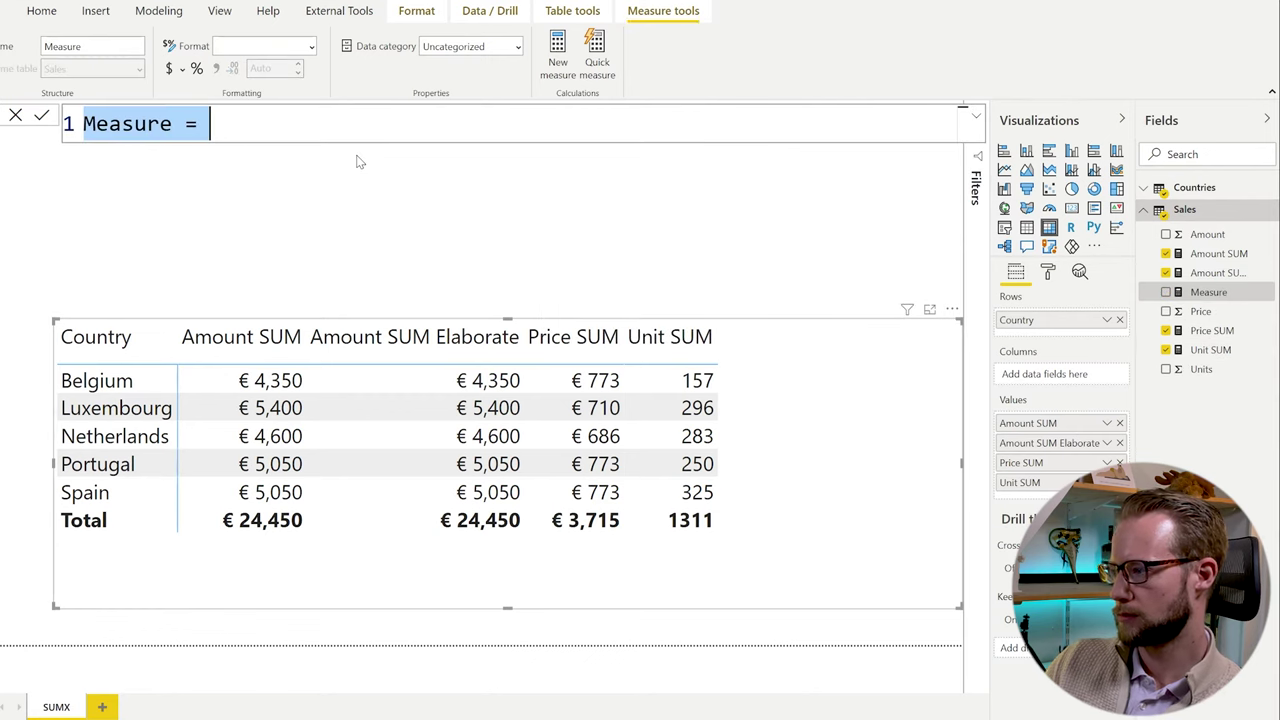
{"action": "type", "text": "Price * Uni"}
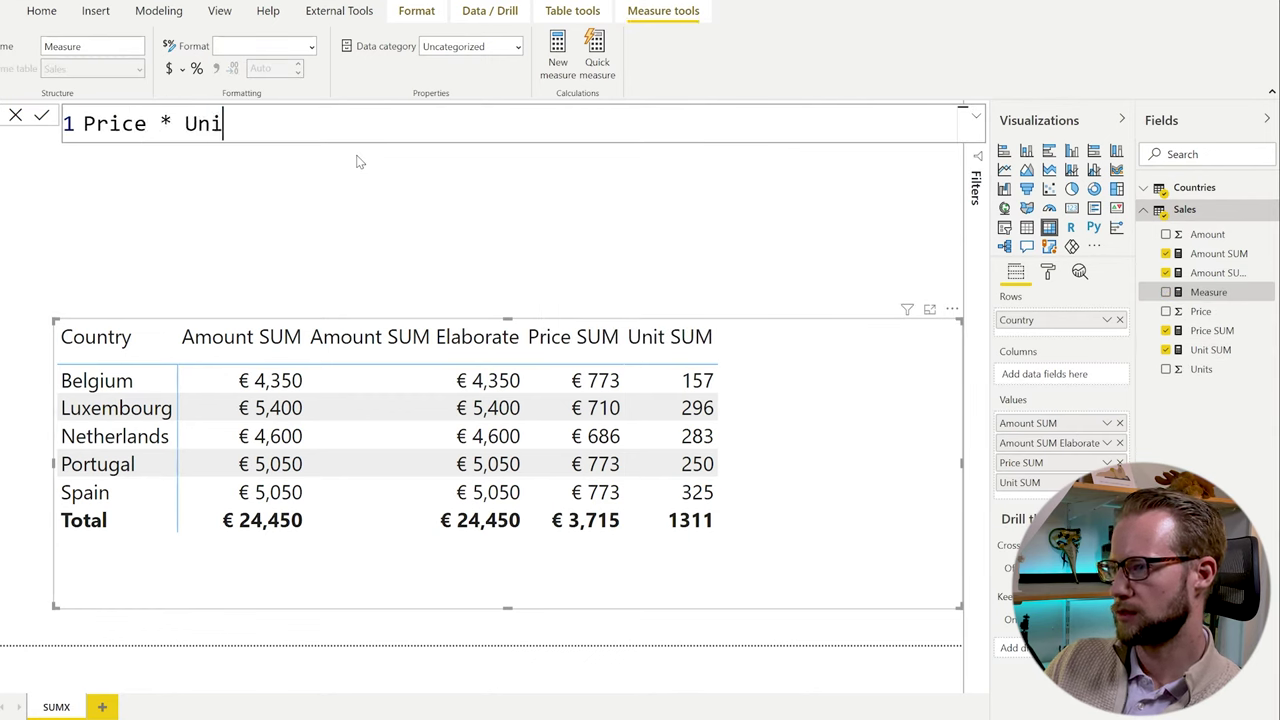
{"action": "type", "text": "ts = ["}
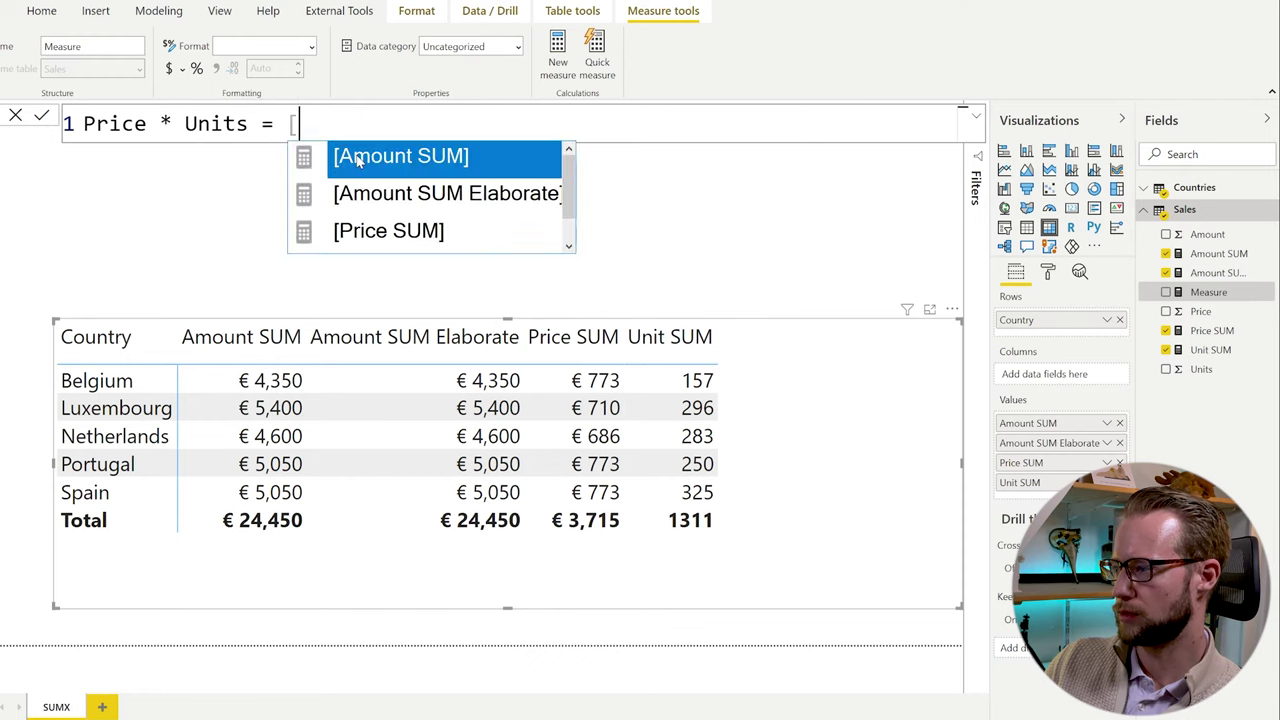
{"action": "type", "text": "pri"}
{"action": "key", "text": "Tab"}
{"action": "type", "text": "* ["}
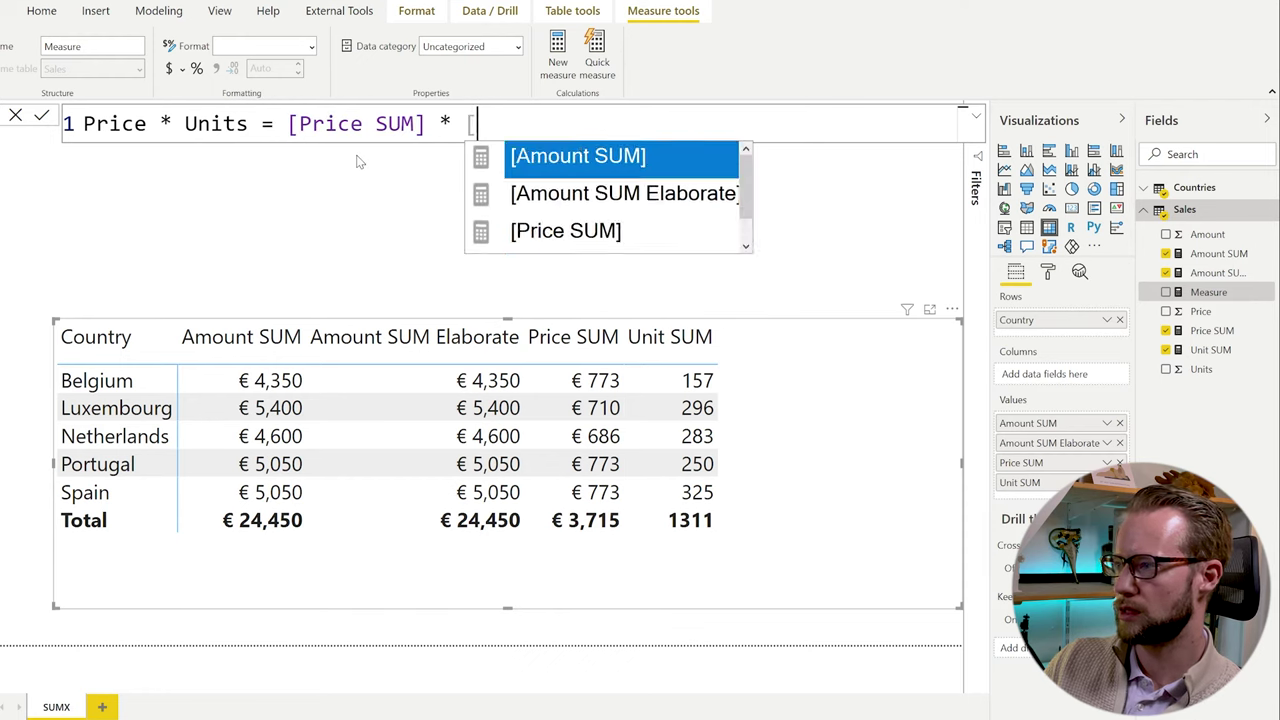
{"action": "type", "text": "un"}
{"action": "key", "text": "Tab"}
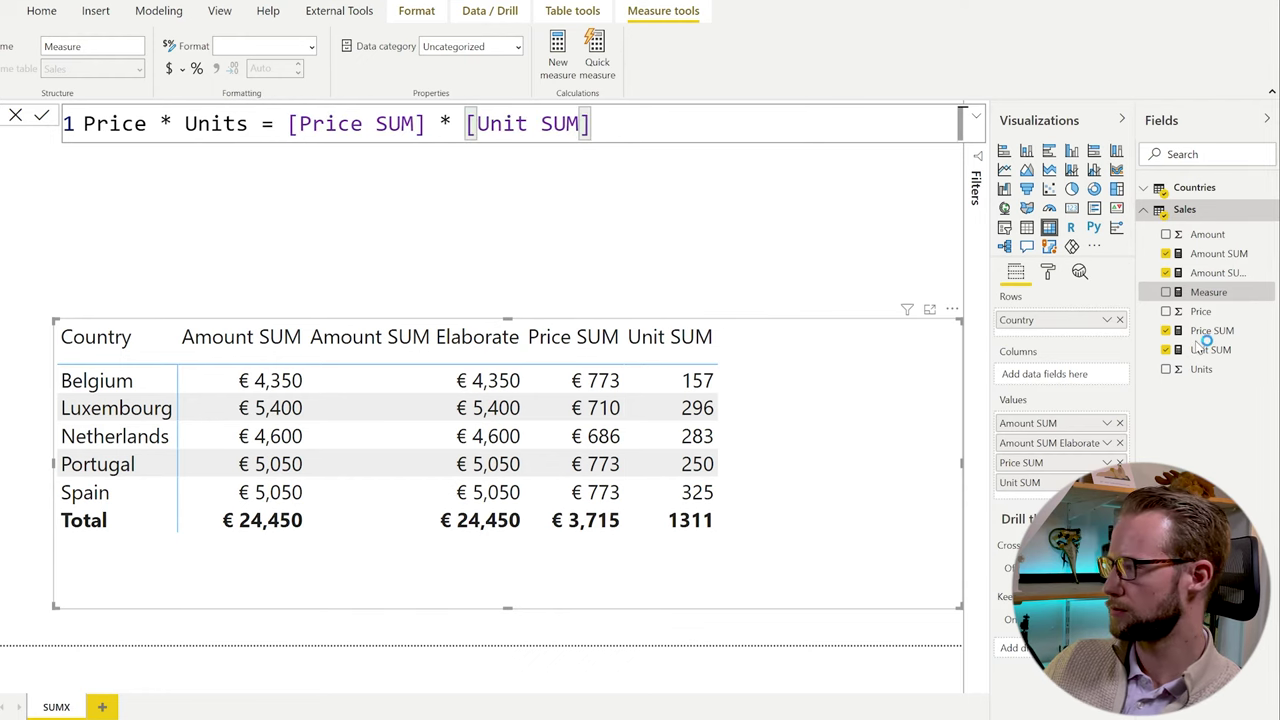
{"action": "key", "text": "Return"}
{"action": "left_click", "coordinate": [1166, 311]}
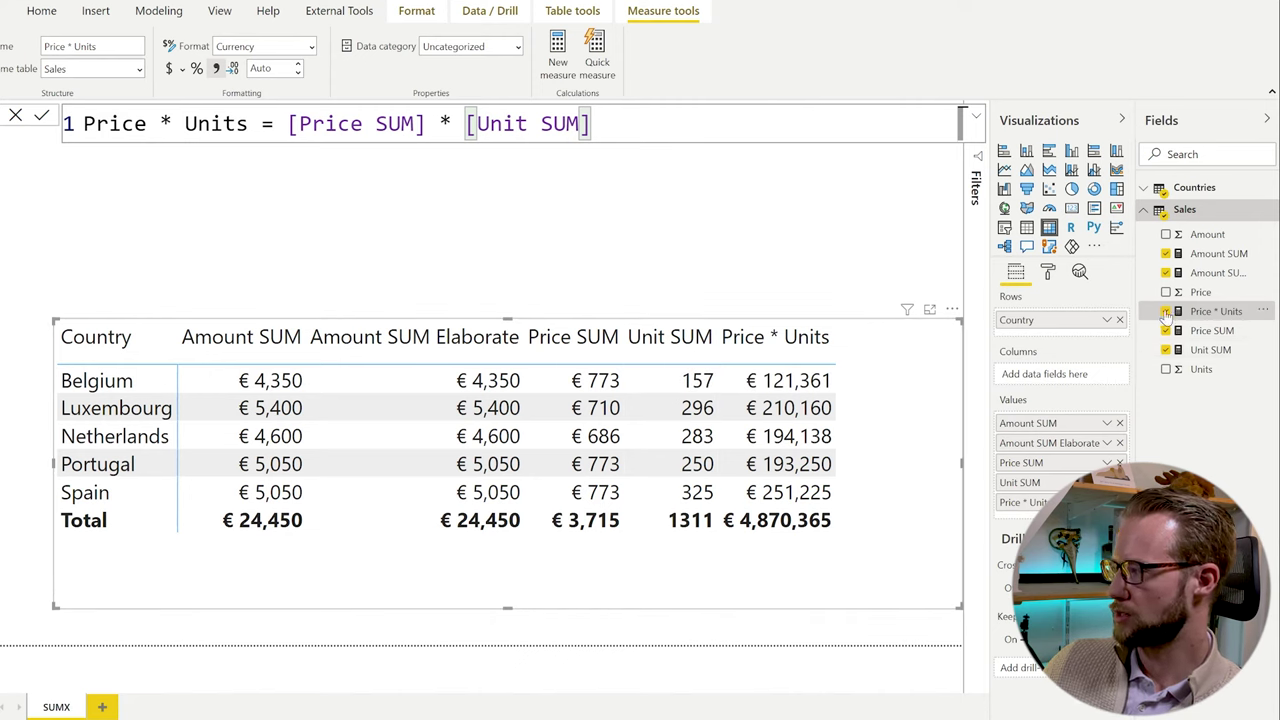
Step: Remove Price * Units, Price SUM and Unit SUM from the table and view the Sales data
{"action": "left_click", "coordinate": [1165, 311]}
{"action": "left_click", "coordinate": [1165, 330]}
{"action": "left_click", "coordinate": [1165, 349]}
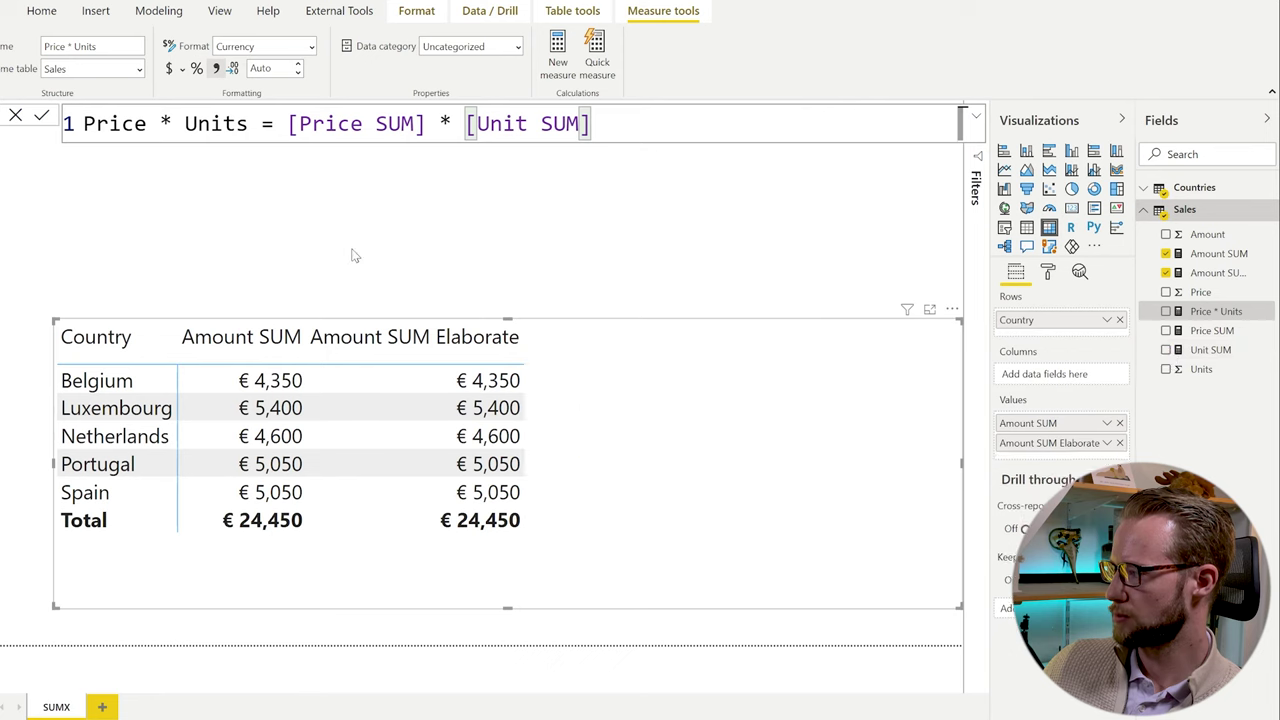
{"action": "left_click", "coordinate": [3, 195]}
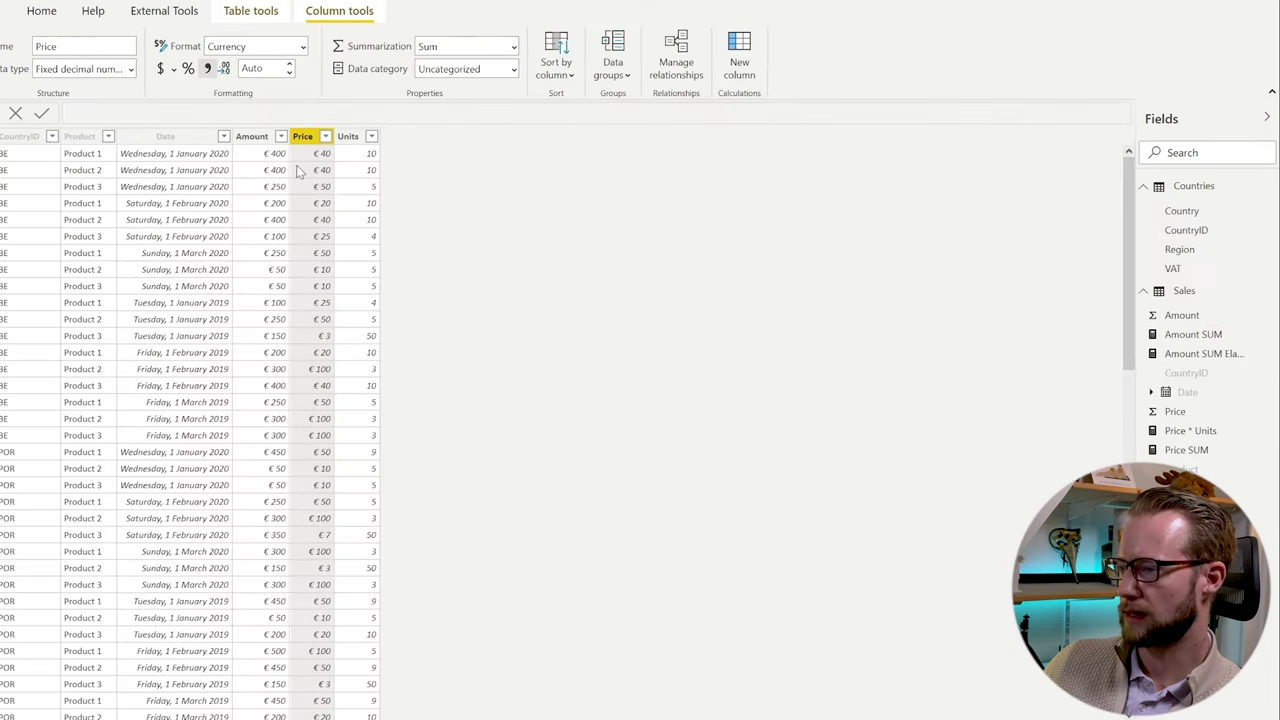
Step: Look over the Price and Units columns and add a new calculated column to Sales
{"action": "left_click", "coordinate": [325, 136]}
{"action": "left_click", "coordinate": [312, 143]}
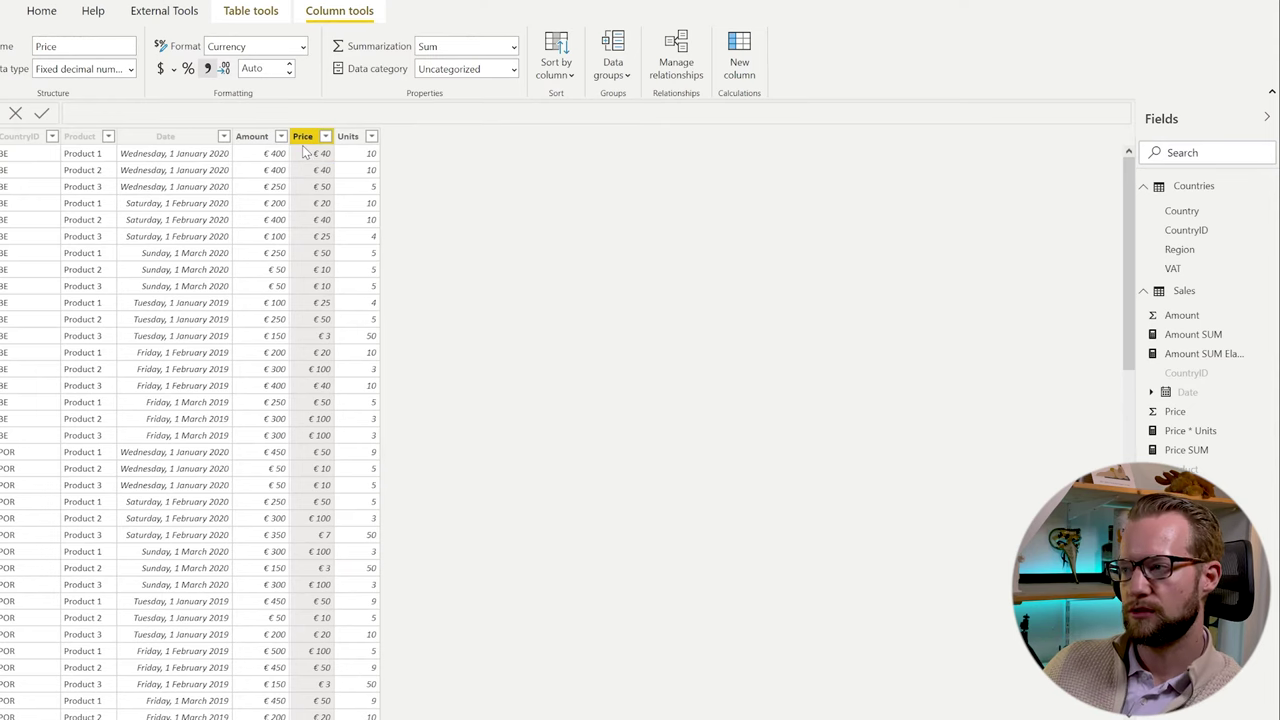
{"action": "left_click", "coordinate": [372, 157]}
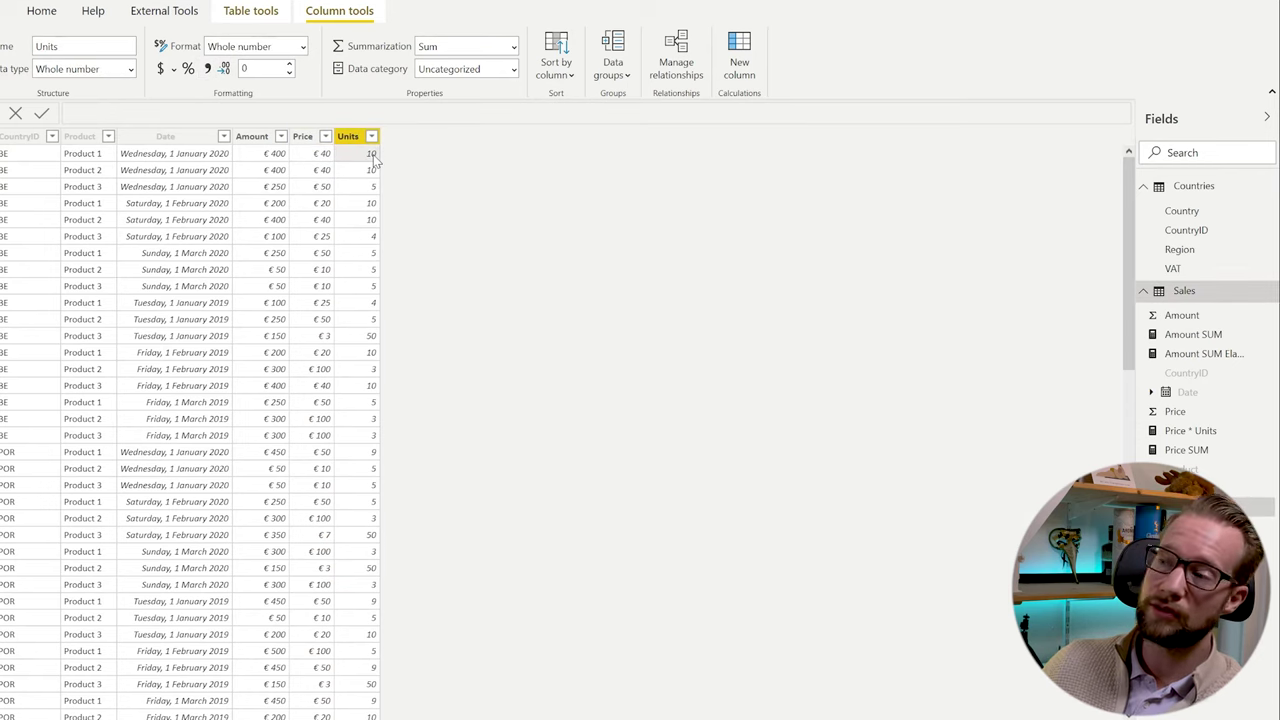
{"action": "left_click", "coordinate": [742, 62]}
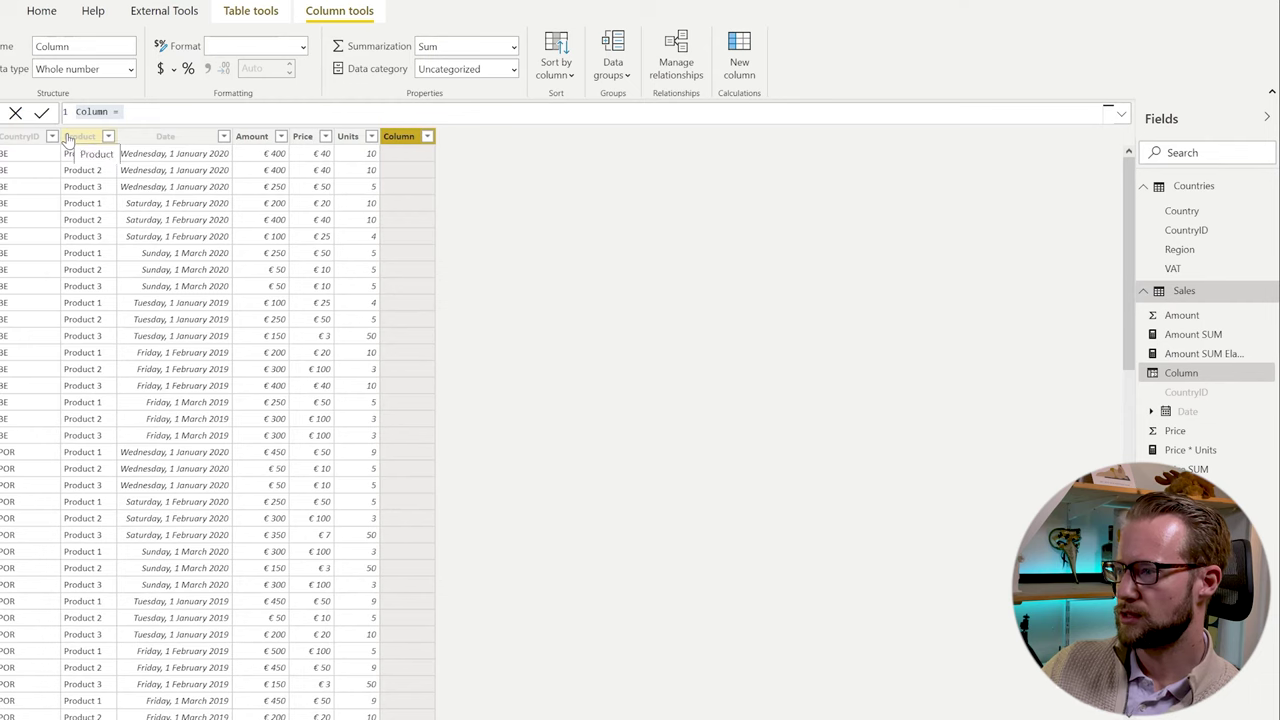
{"action": "left_click_drag", "start_coordinate": [68, 141], "coordinate": [88, 138]}
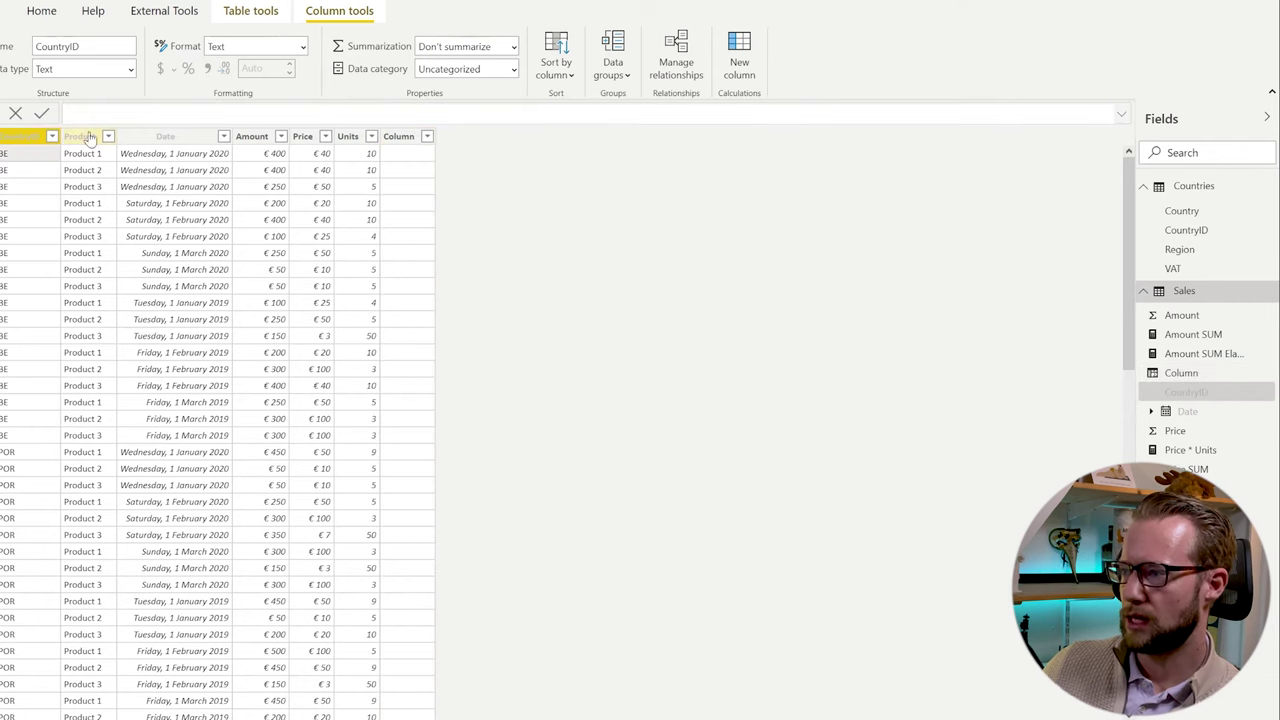
{"action": "left_click", "coordinate": [399, 137]}
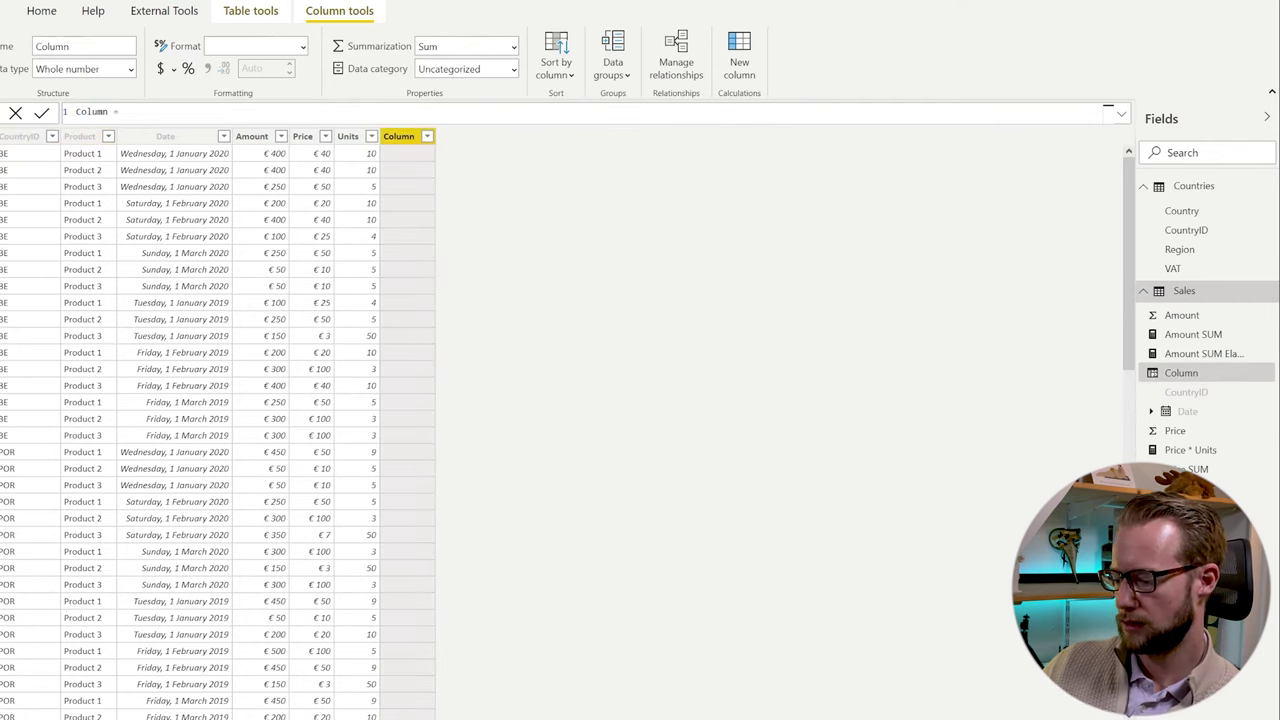
Step: Define it as Amount CC = Sales[Units] * Sales[Price] and select the multiplication expression
{"action": "key", "text": "ctrl+a"}
{"action": "type", "text": "A"}
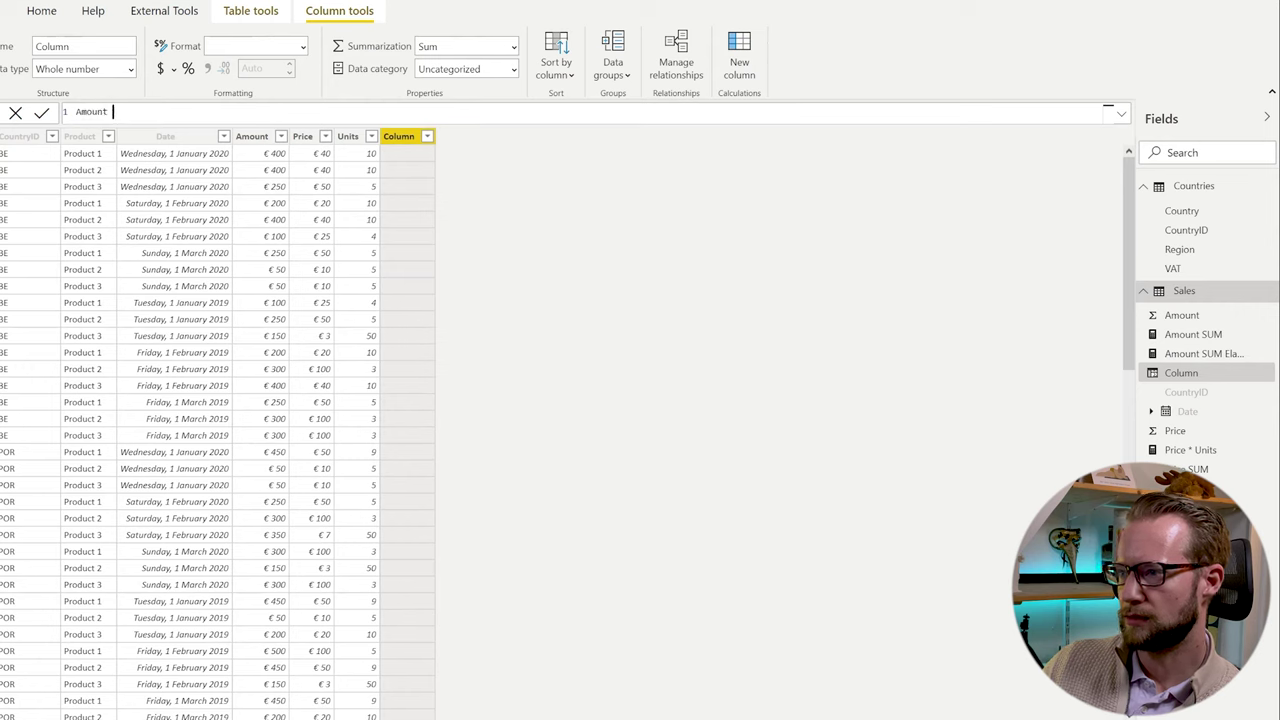
{"action": "type", "text": "mount CC = "}
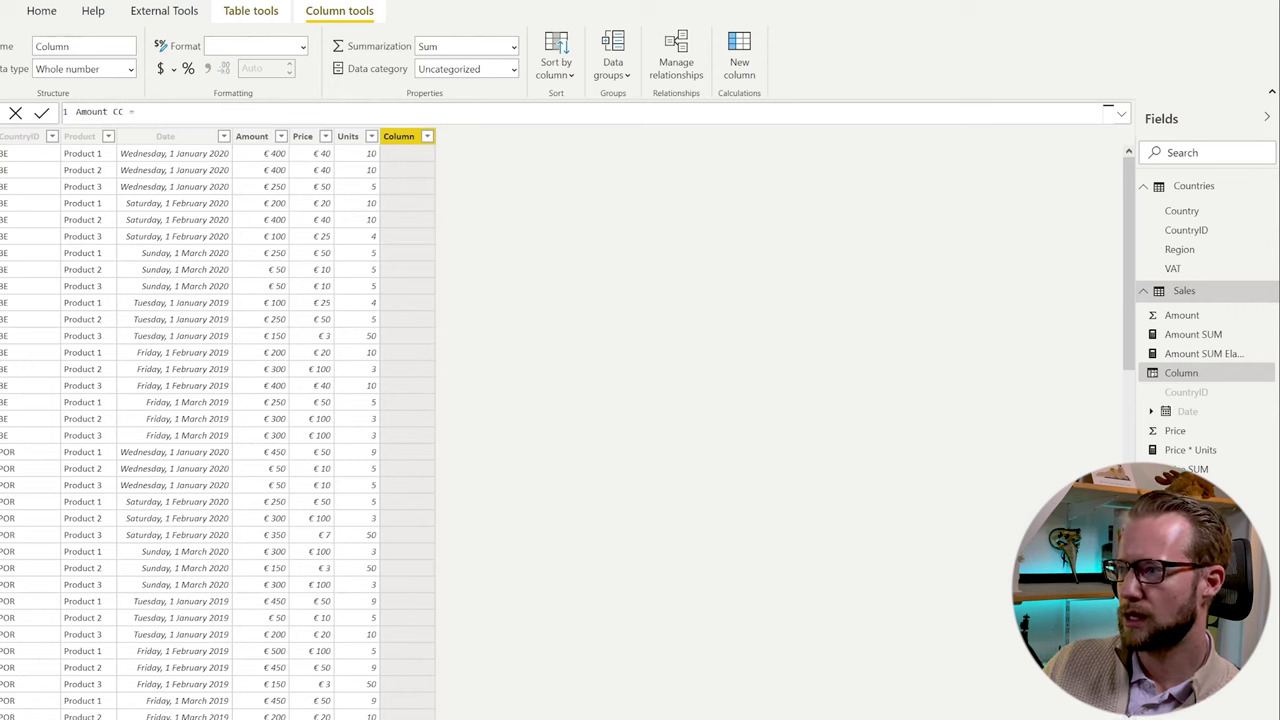
{"action": "type", "text": "unit"}
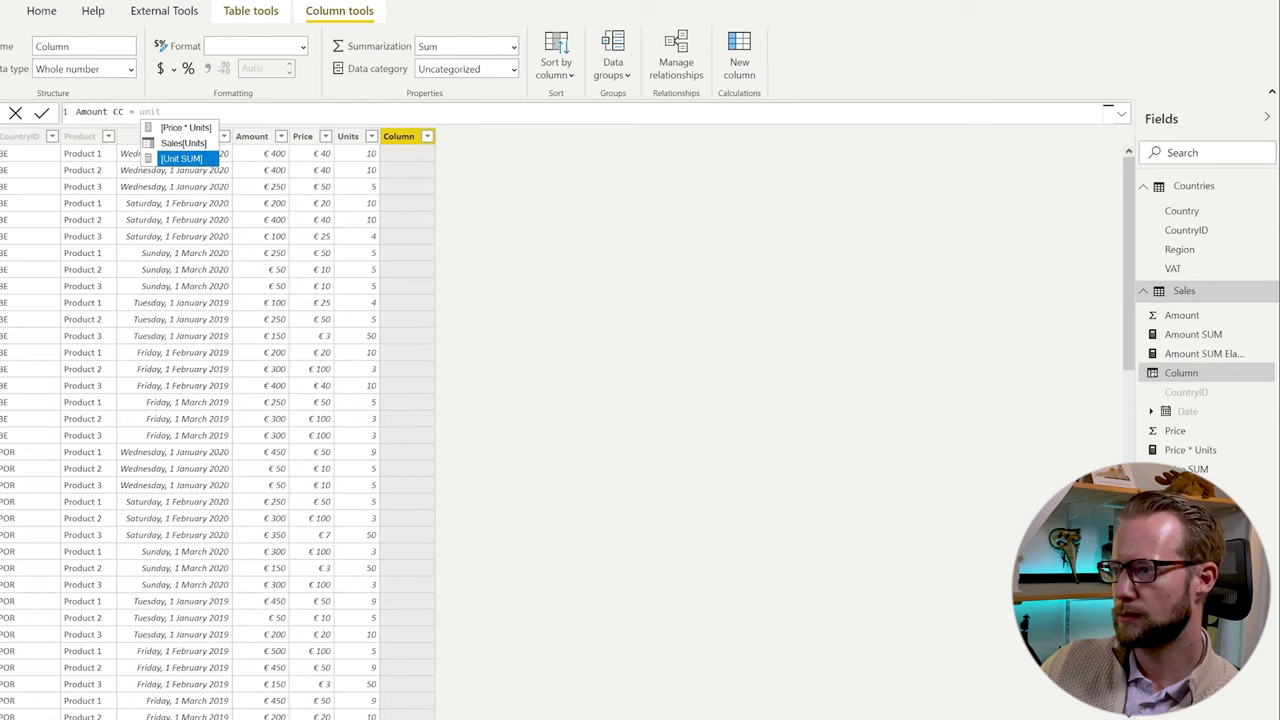
{"action": "key", "text": "Up"}
{"action": "key", "text": "Tab"}
{"action": "type", "text": "* pr"}
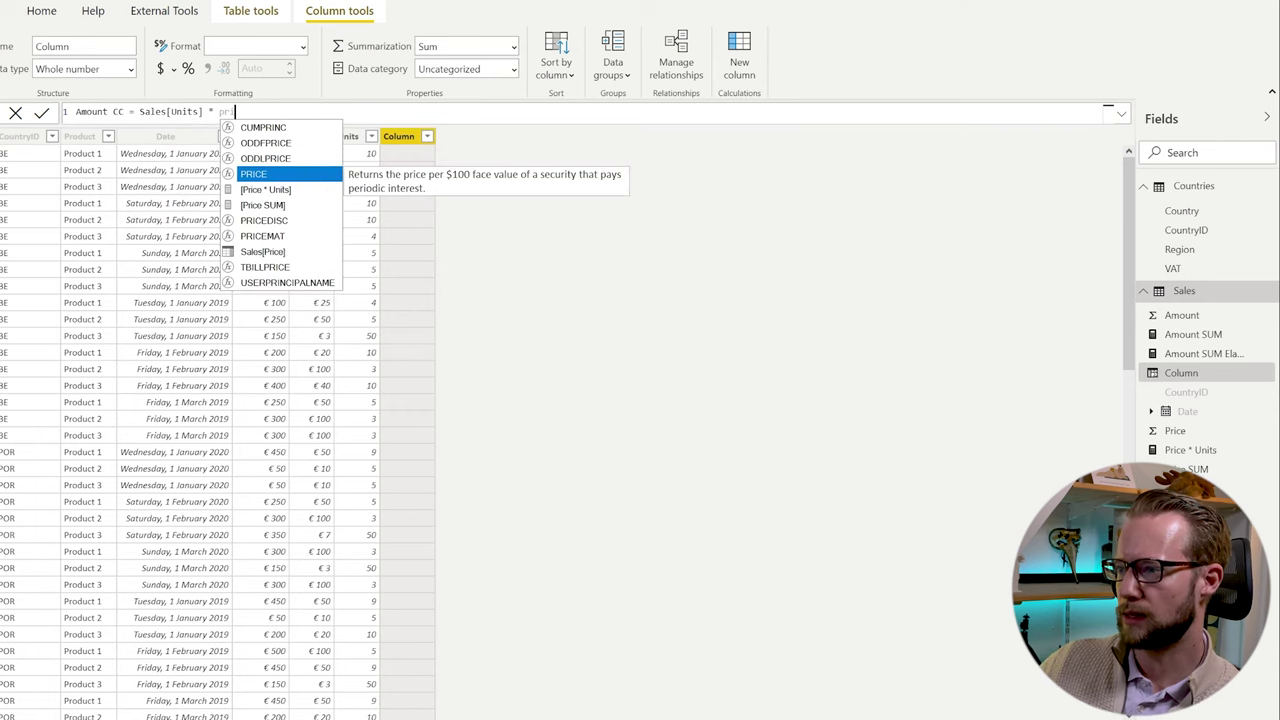
{"action": "type", "text": "i"}
{"action": "key", "text": "Down"}
{"action": "key", "text": "Down"}
{"action": "key", "text": "Down"}
{"action": "key", "text": "Down"}
{"action": "key", "text": "Down"}
{"action": "key", "text": "Tab"}
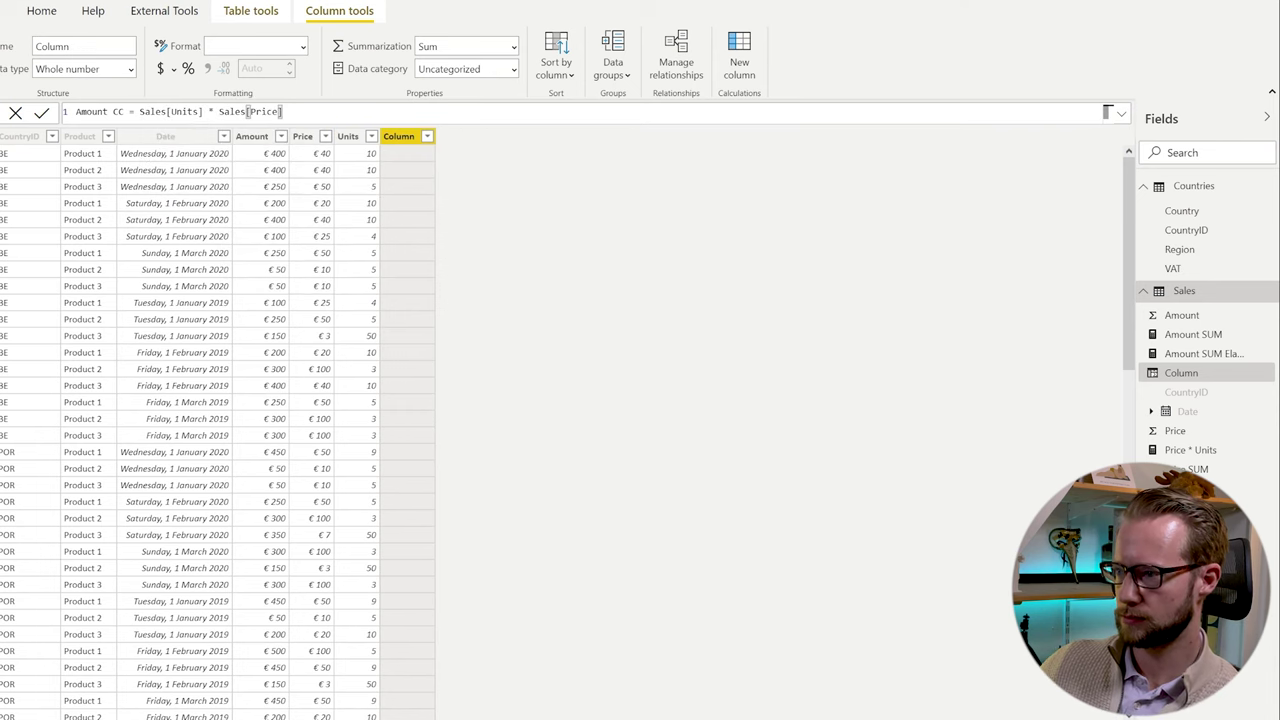
{"action": "key", "text": "Return"}
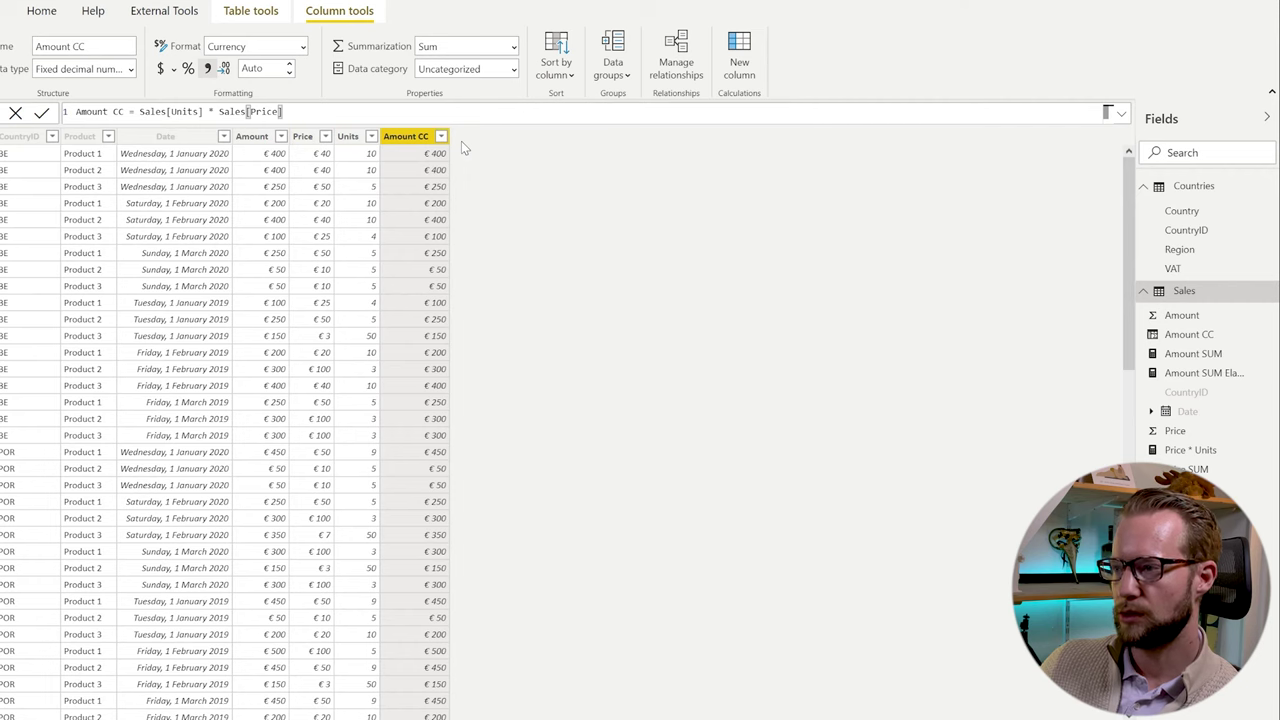
{"action": "left_click_drag", "start_coordinate": [283, 111], "coordinate": [135, 111]}
{"action": "key", "text": "ctrl+c"}
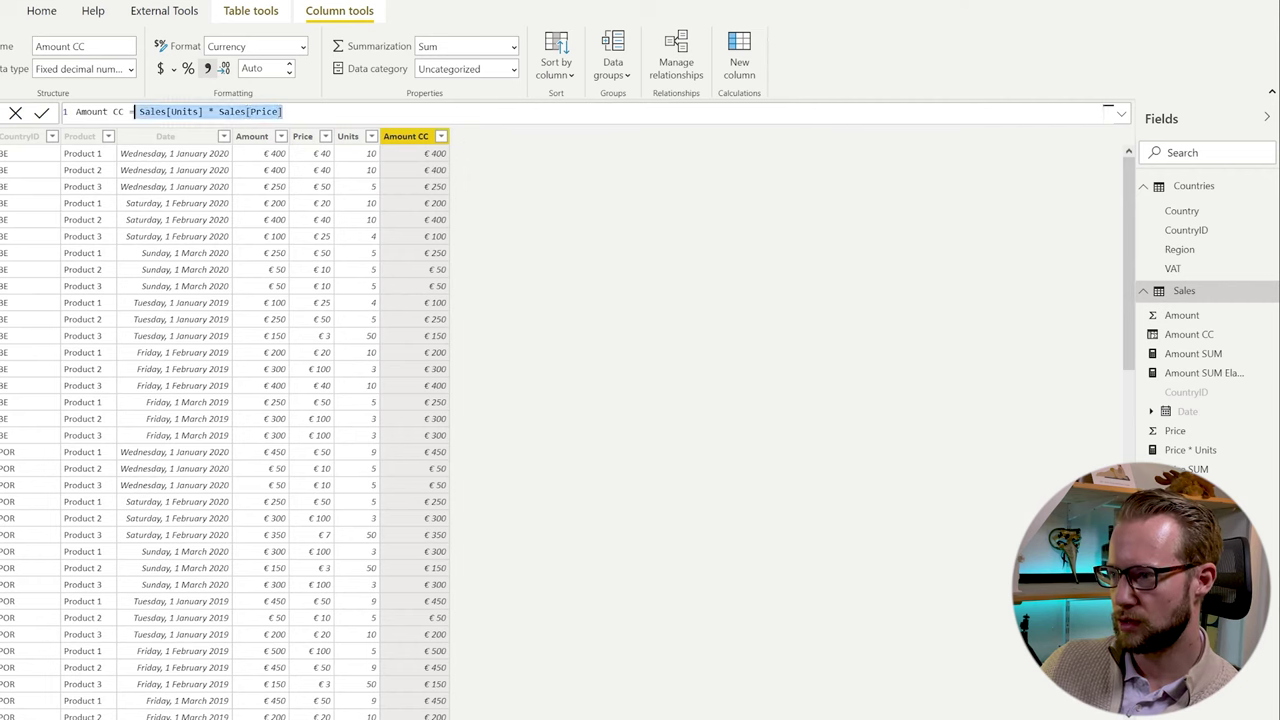
Step: Start a new Sales measure named Amount SUMX from the pasted Units times Price expression
{"action": "left_click", "coordinate": [574, 199]}
{"action": "right_click", "coordinate": [1210, 370]}
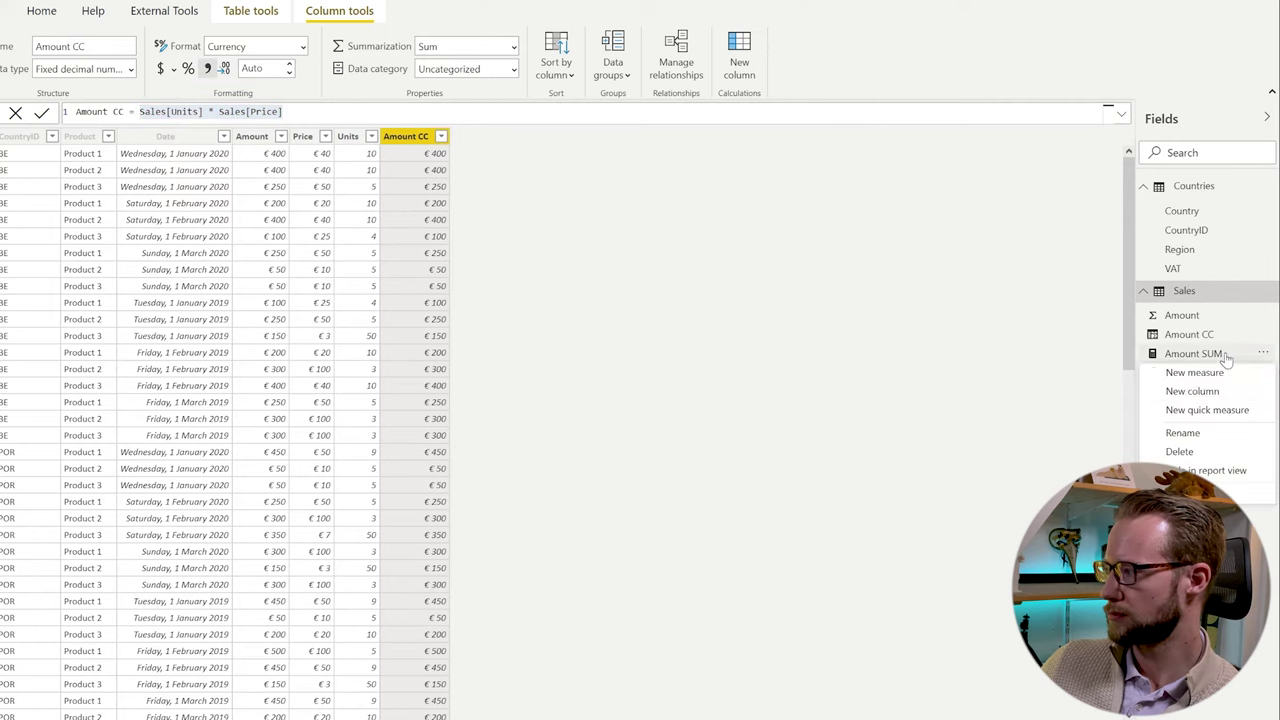
{"action": "left_click", "coordinate": [1194, 372]}
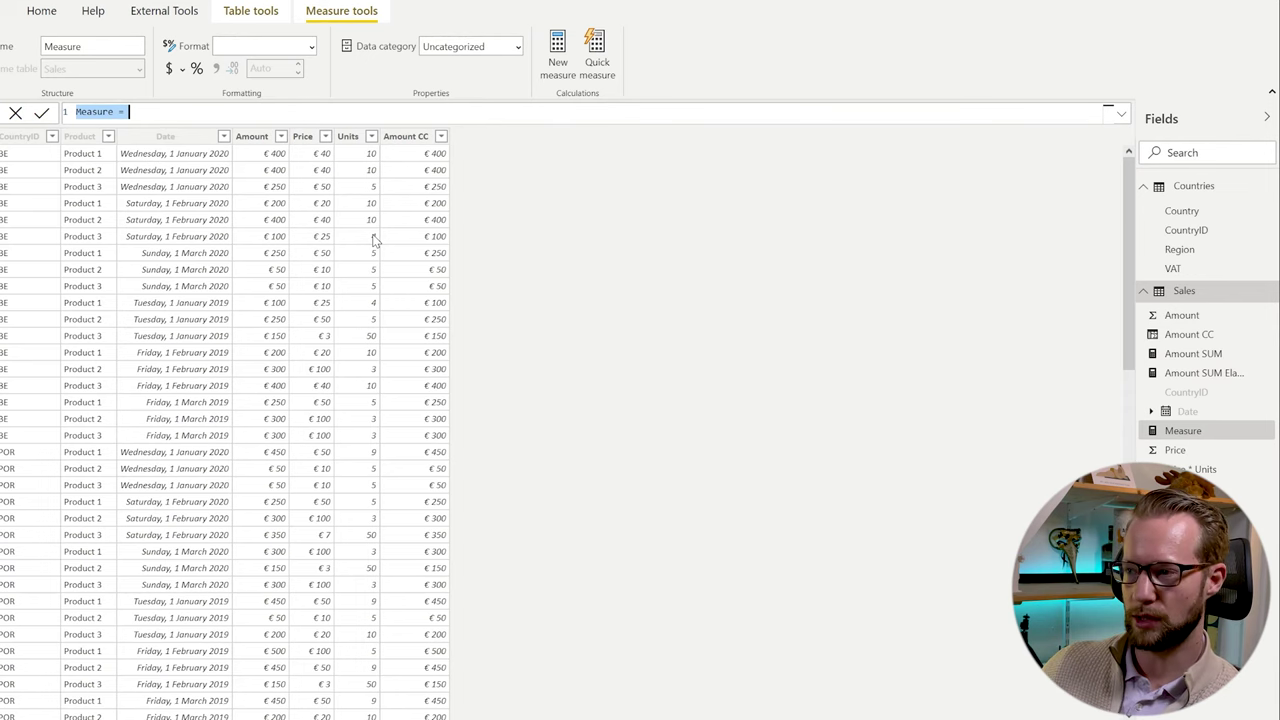
{"action": "key", "text": "ctrl+v"}
{"action": "key", "text": "Home"}
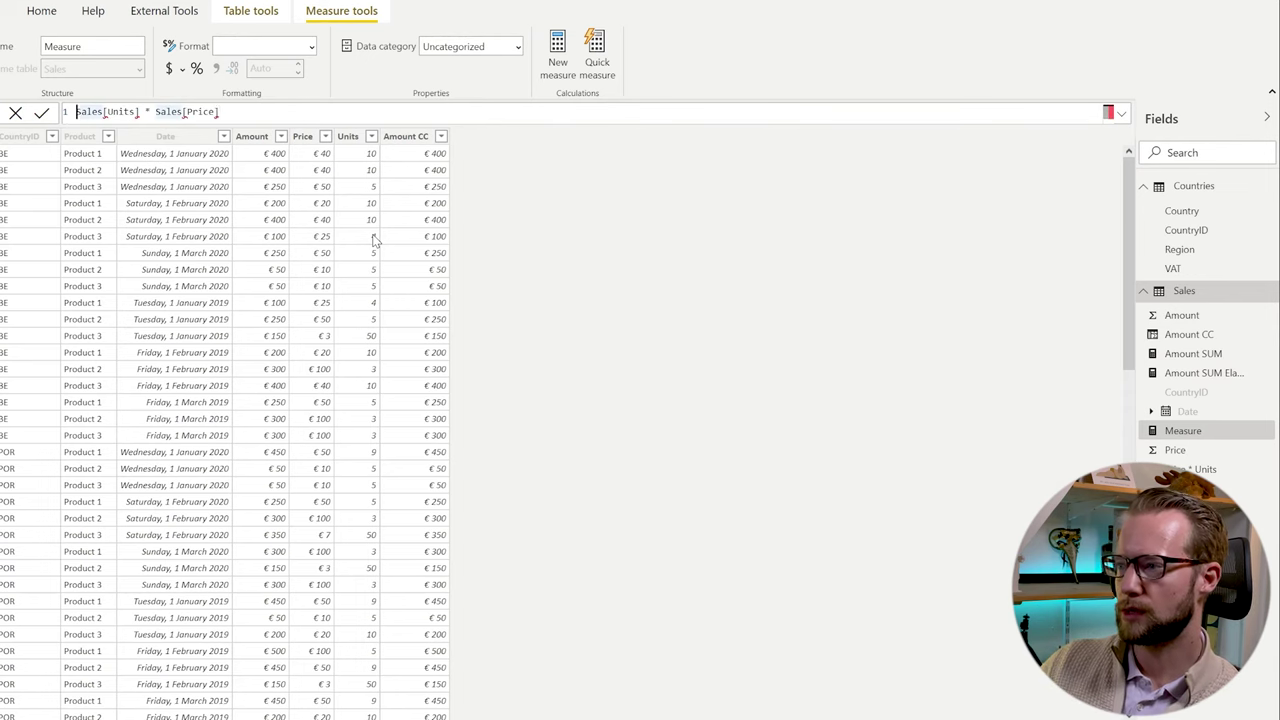
{"action": "type", "text": "Amount SUMX ="}
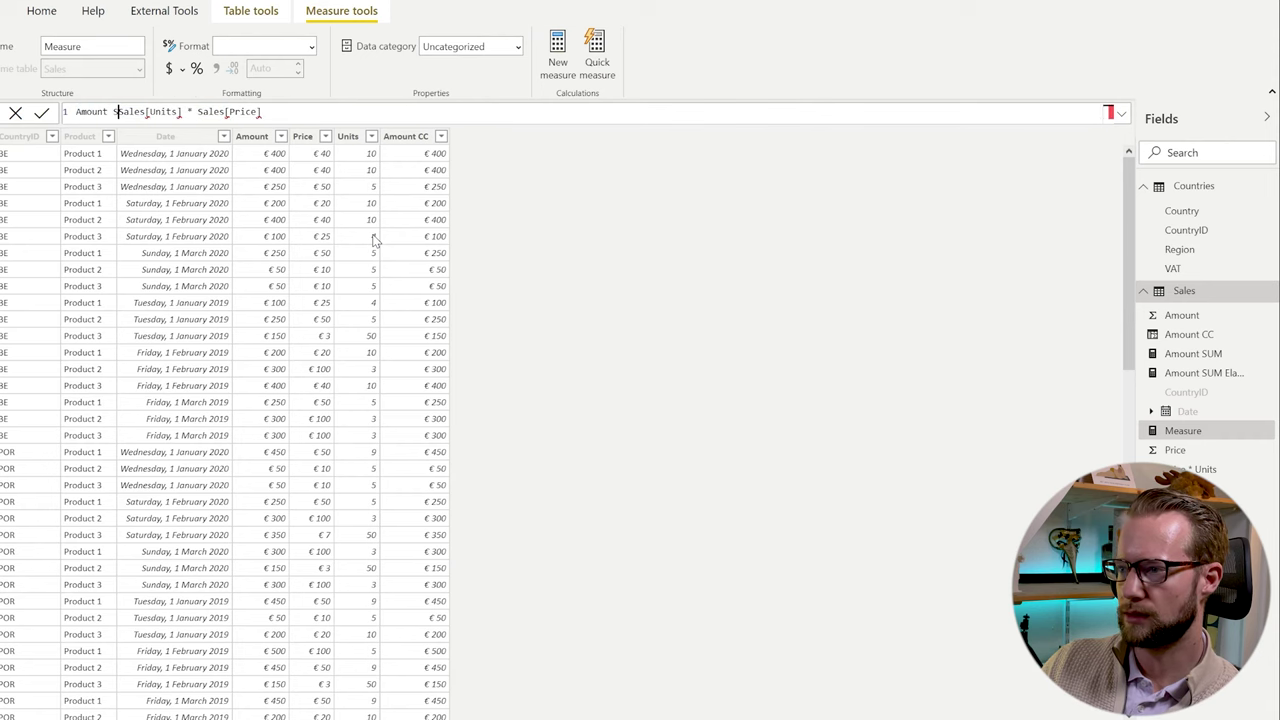
{"action": "key", "text": "shift+Return"}
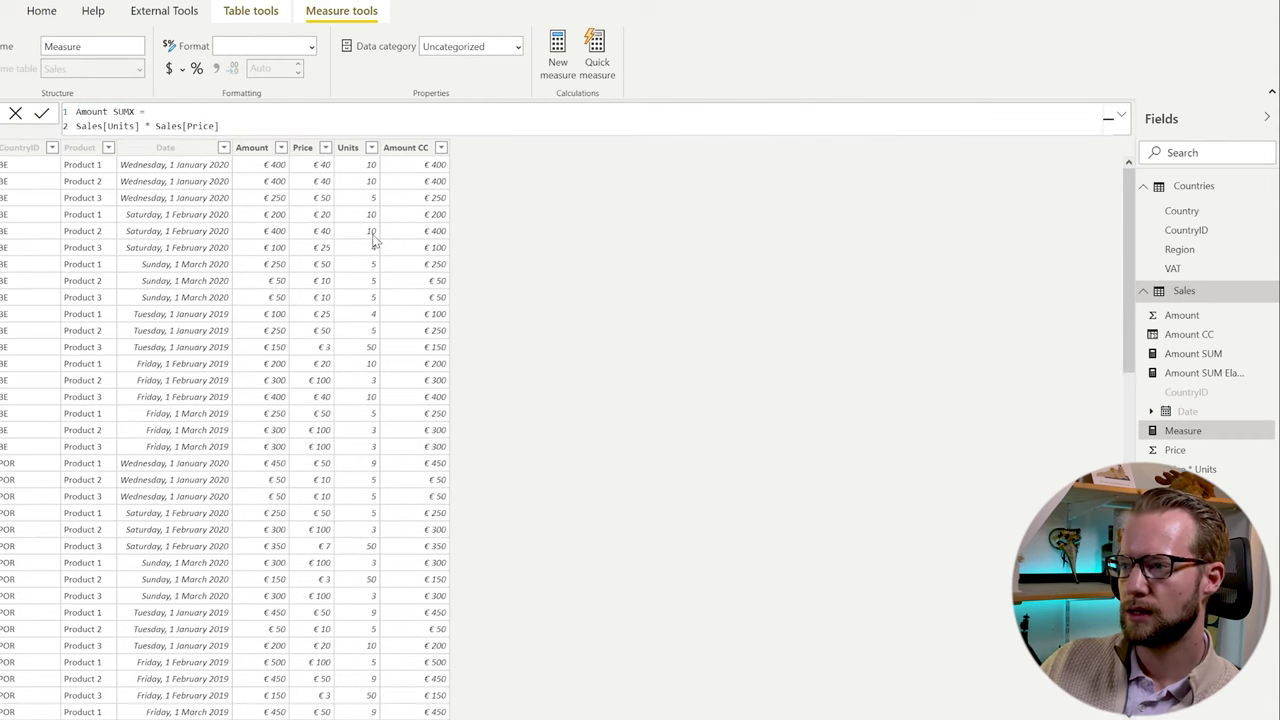
Step: Wrap the expression as SUMX( Sales, Sales[Units] * Sales[Price] ) and commit the measure
{"action": "type", "text": "SUMX"}
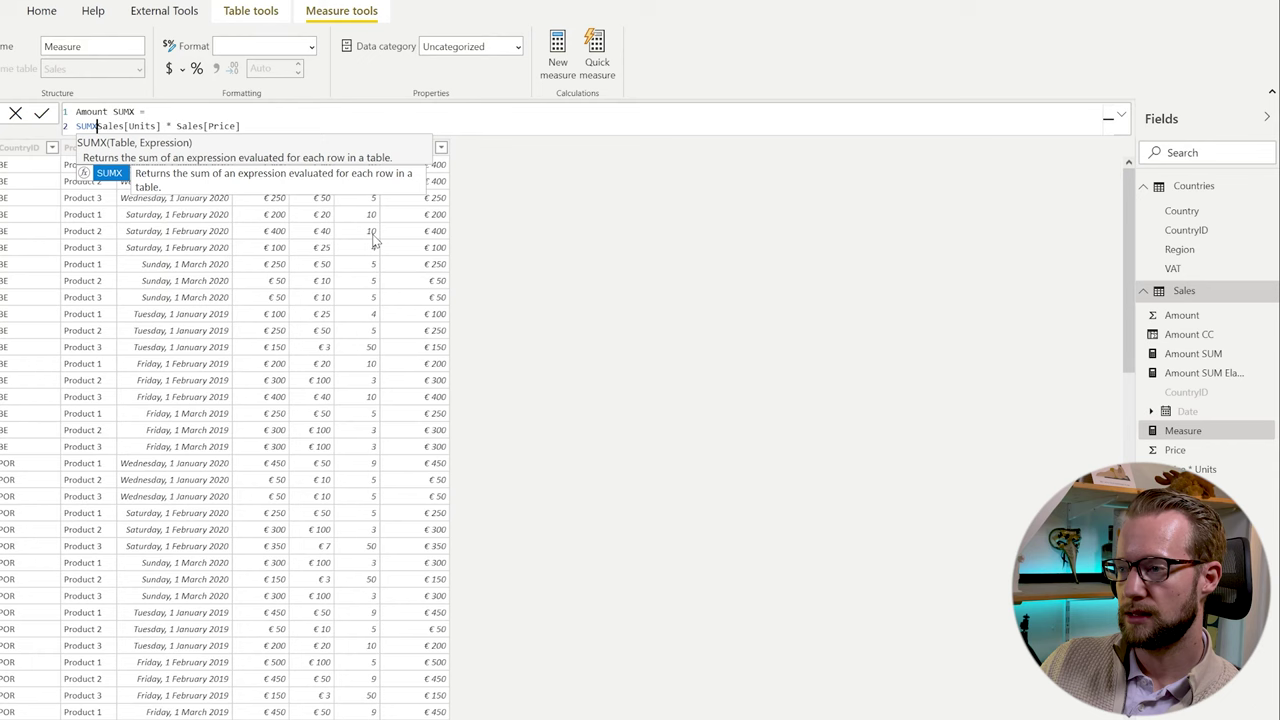
{"action": "type", "text": "("}
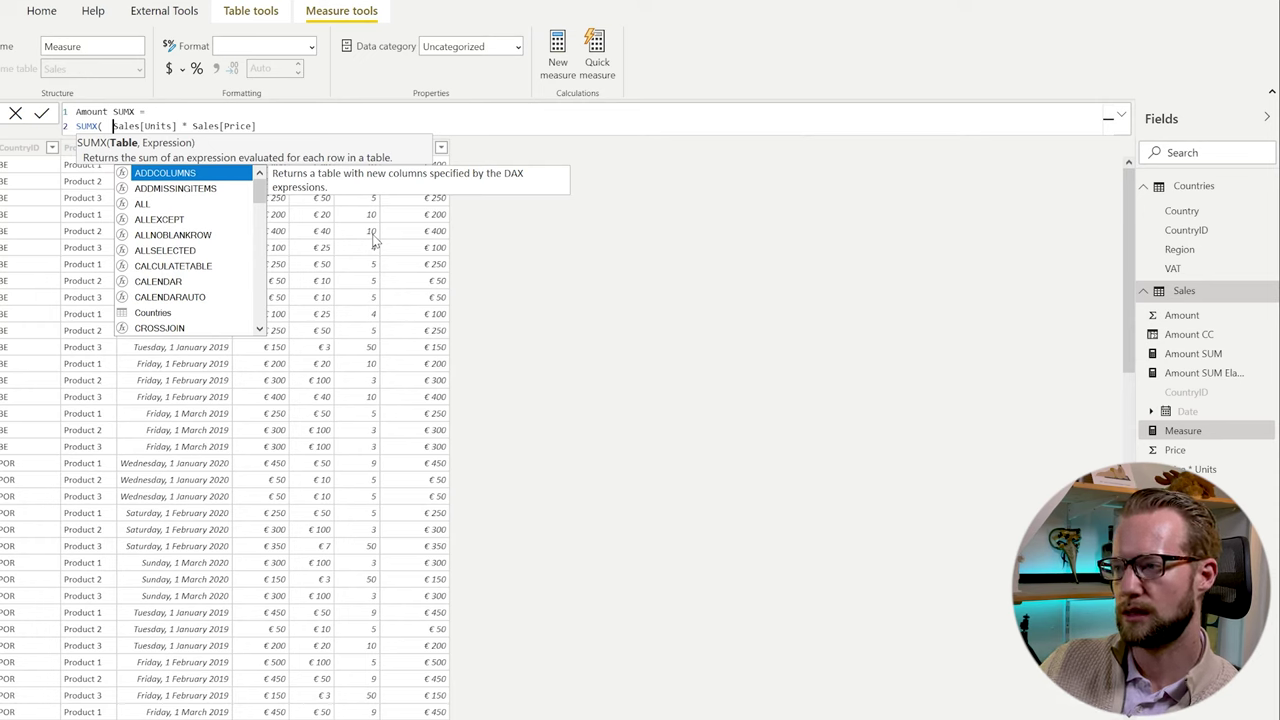
{"action": "type", "text": "Sales,"}
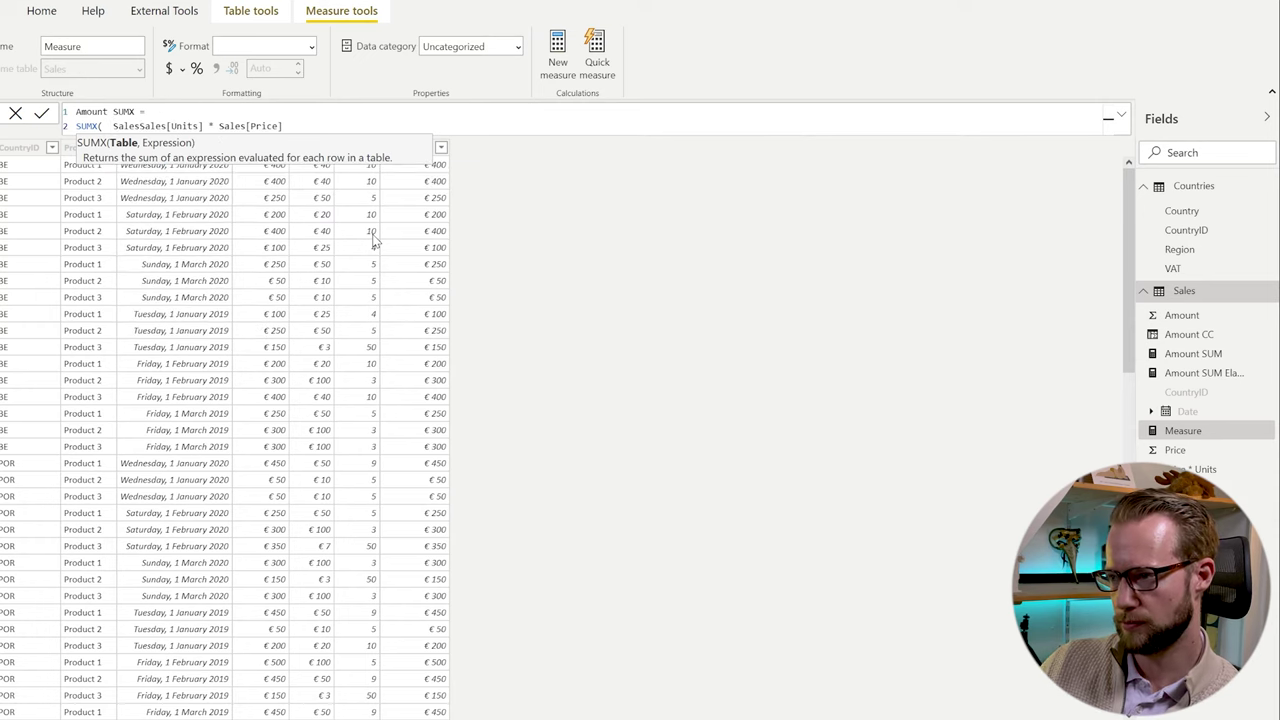
{"action": "key", "text": "shift+Return"}
{"action": "key", "text": "Tab"}
{"action": "key", "text": "Tab"}
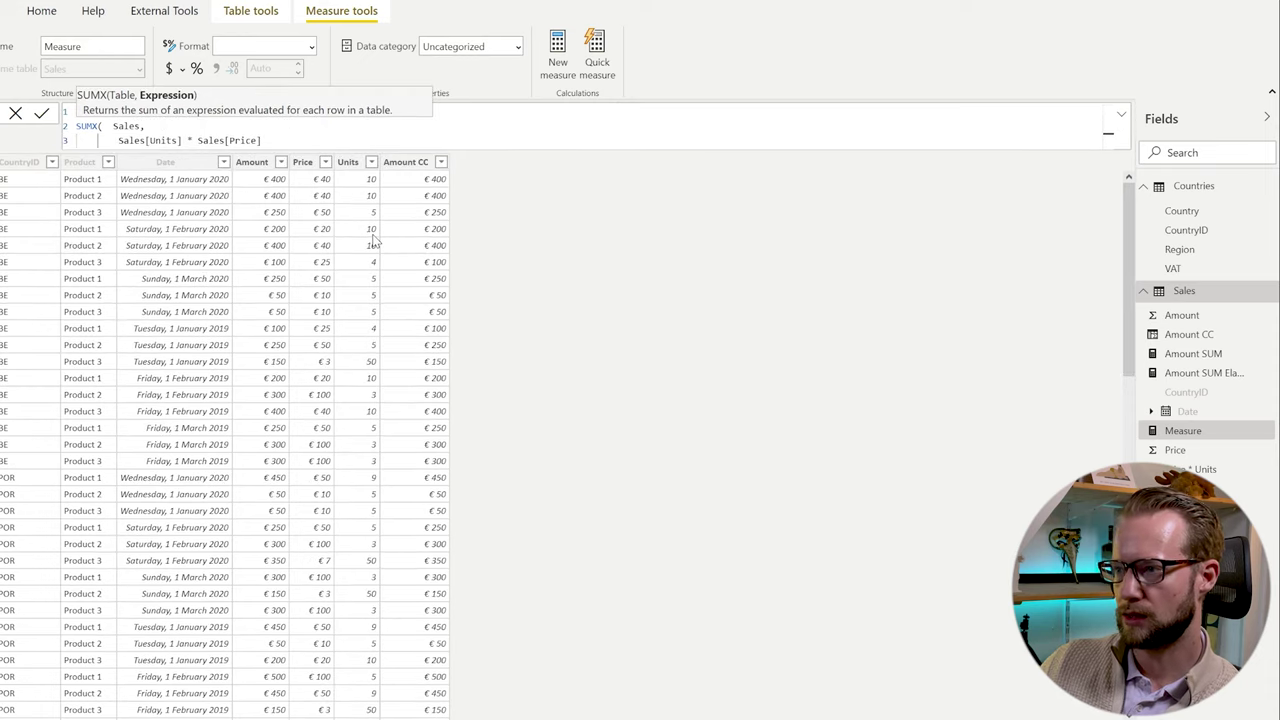
{"action": "key", "text": "Up"}
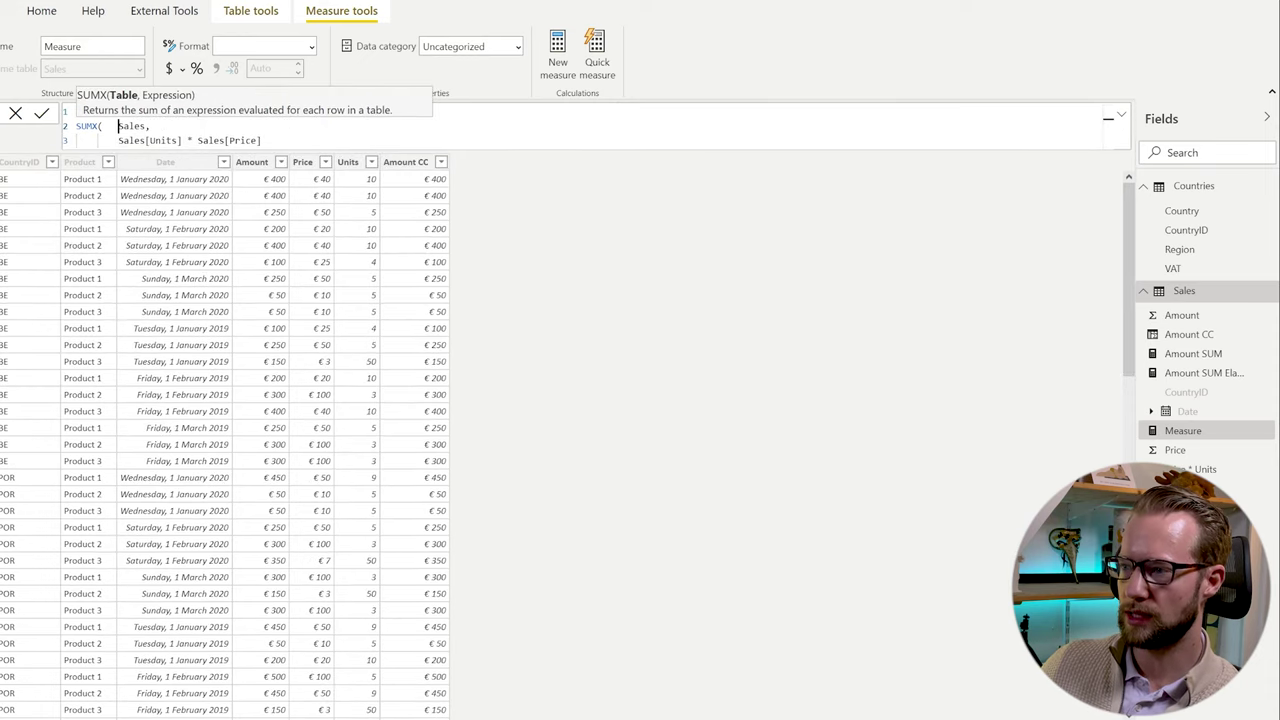
{"action": "key", "text": "ctrl+End"}
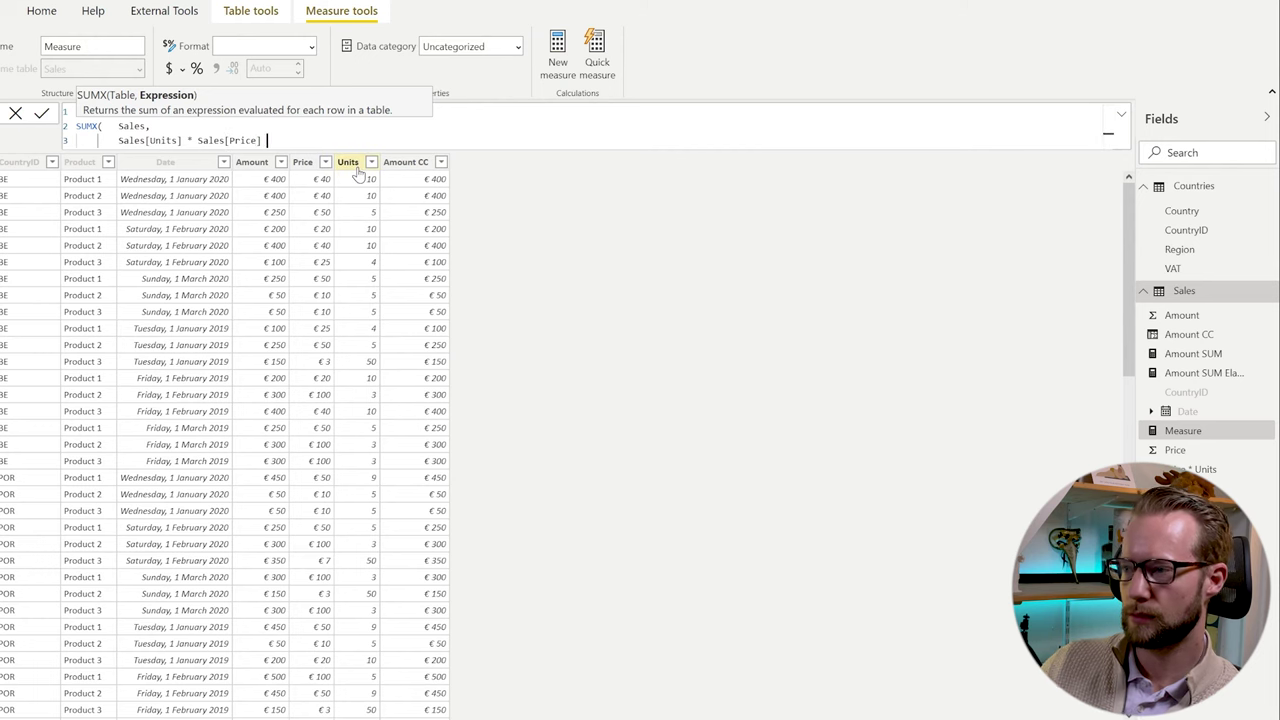
{"action": "type", "text": ")"}
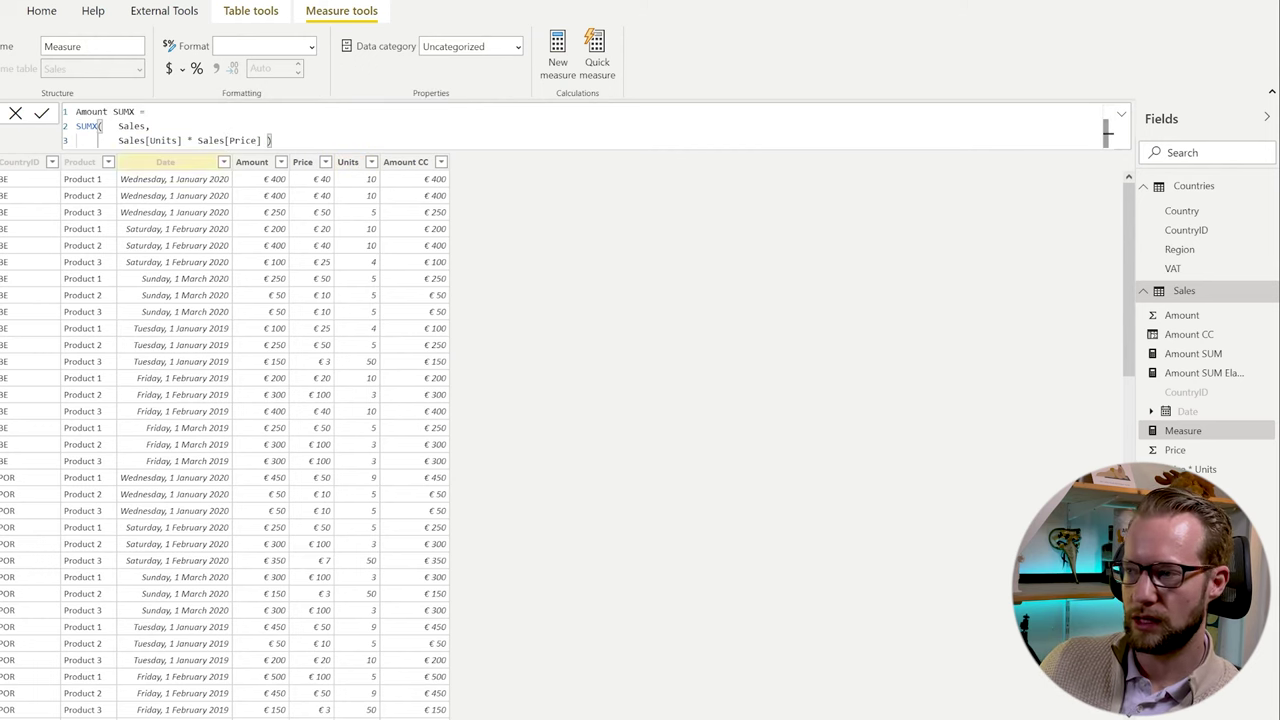
{"action": "key", "text": "Home"}
{"action": "key", "text": "ctrl+shift+Right"}
{"action": "key", "text": "ctrl+shift+Right"}
{"action": "key", "text": "ctrl+shift+Right"}
{"action": "key", "text": "ctrl+shift+Right"}
{"action": "key", "text": "ctrl+shift+Right"}
{"action": "key", "text": "ctrl+shift+Right"}
{"action": "key", "text": "ctrl+shift+Right"}
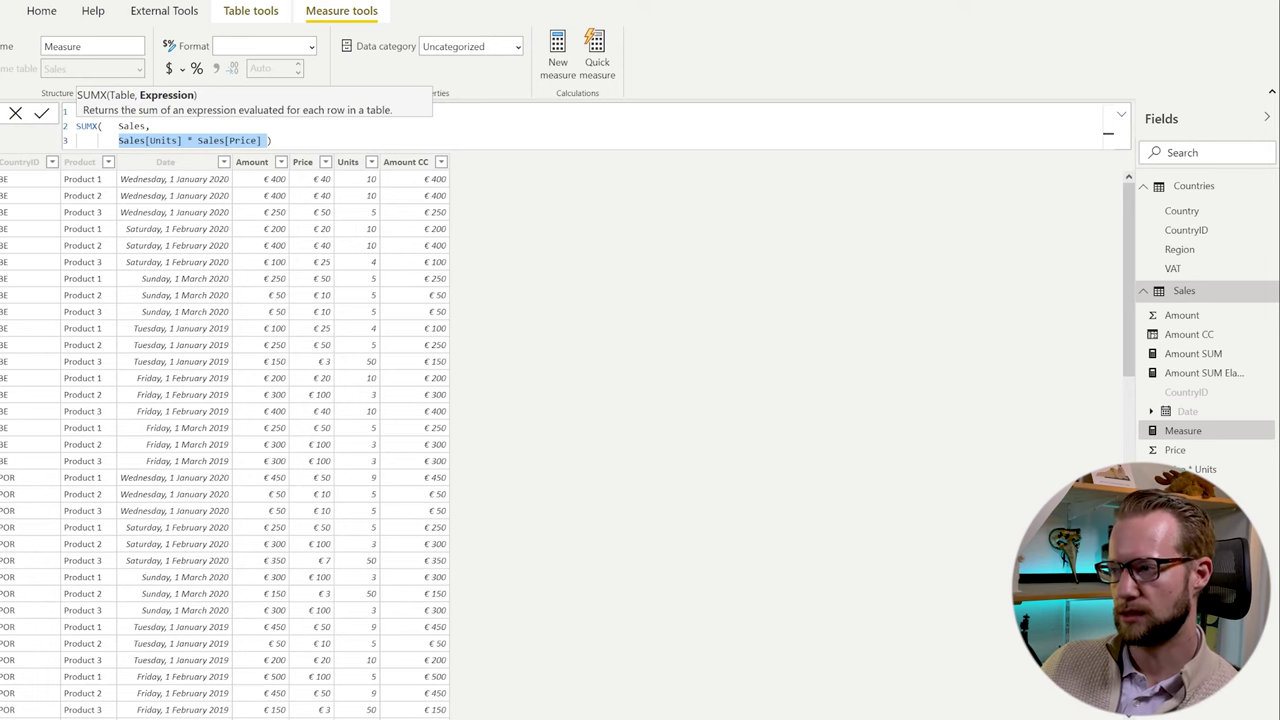
{"action": "key", "text": "End"}
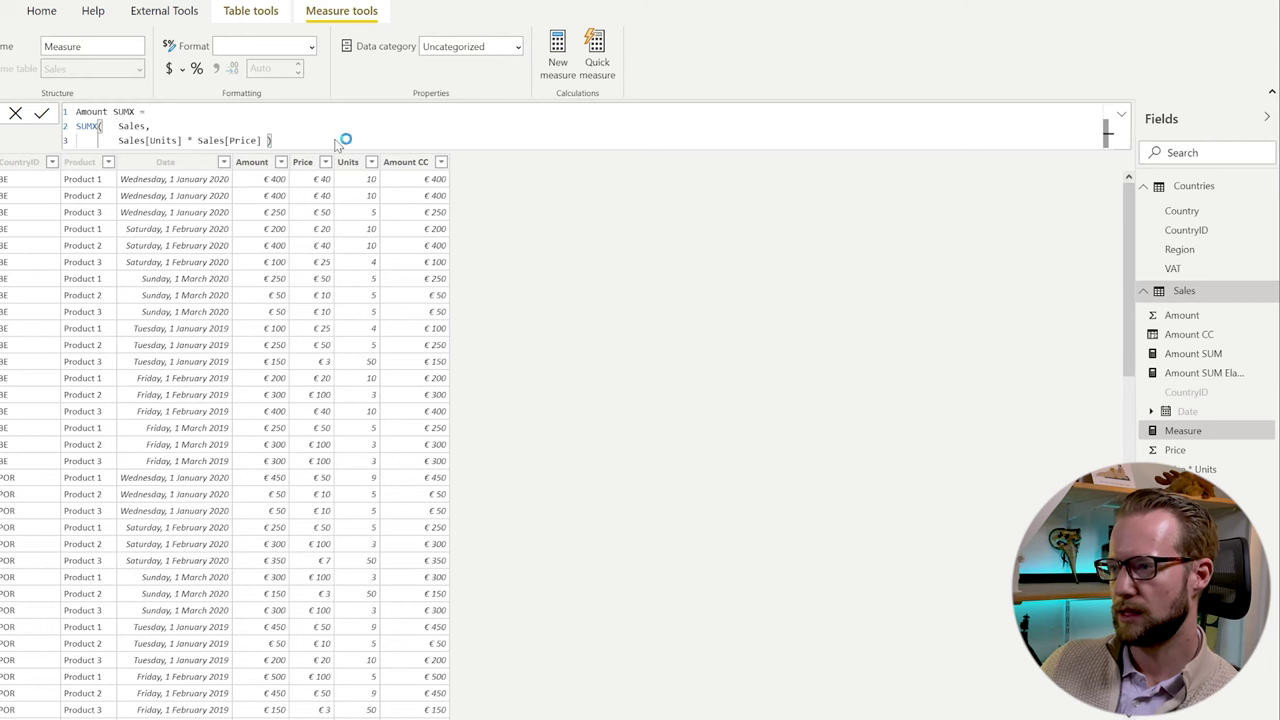
{"action": "key", "text": "Return"}
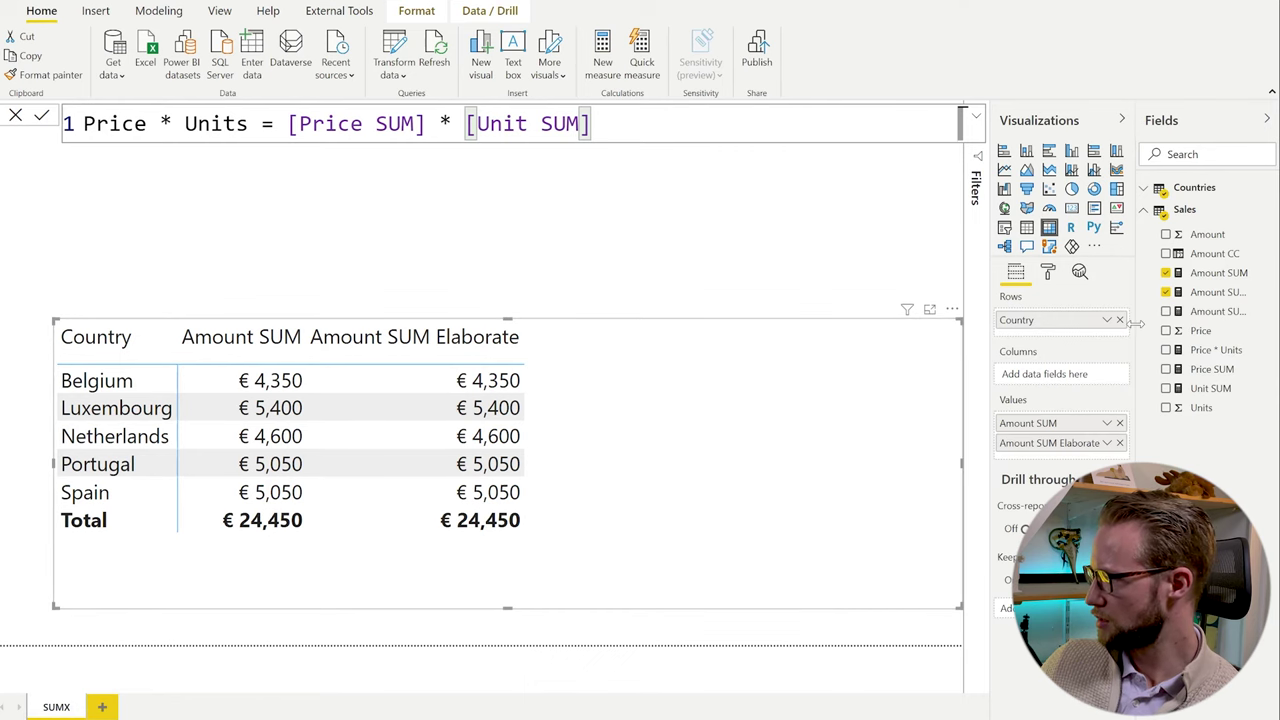
Step: Widen the Fields pane and swap Amount SUM Elaborate for Amount SUMX in the country table
{"action": "left_click_drag", "start_coordinate": [1138, 330], "coordinate": [1080, 340]}
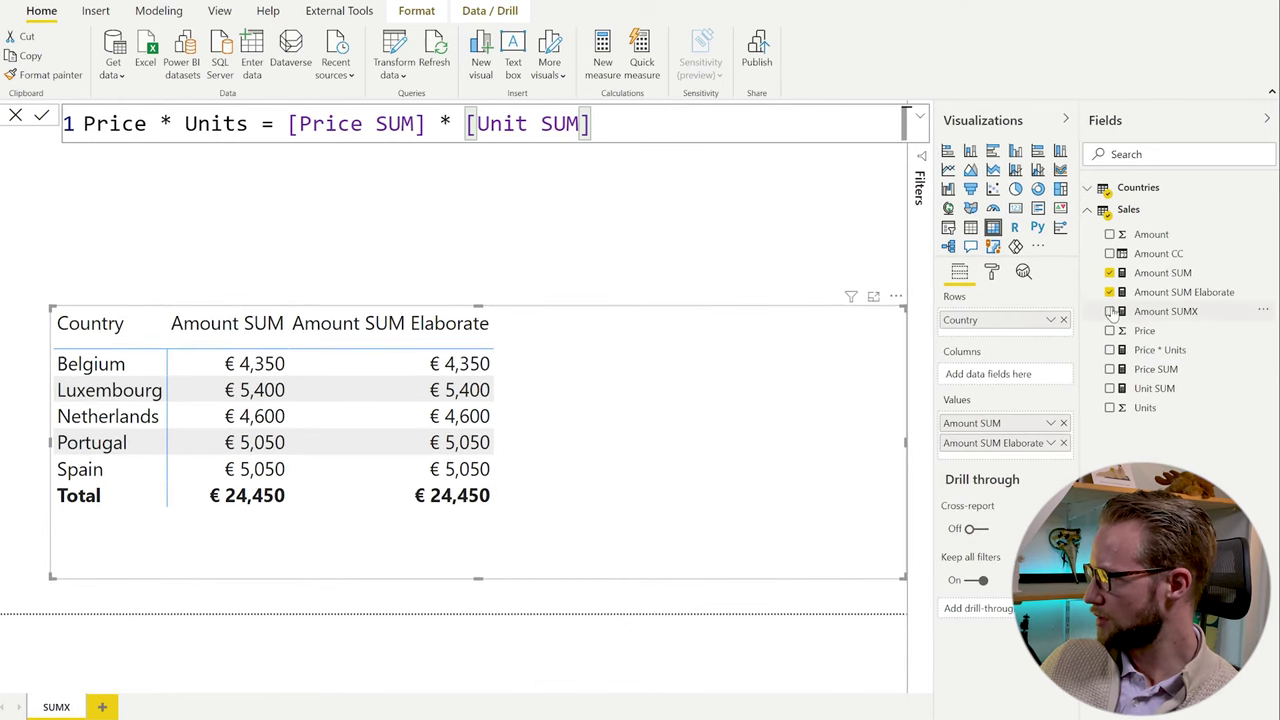
{"action": "left_click", "coordinate": [1110, 311]}
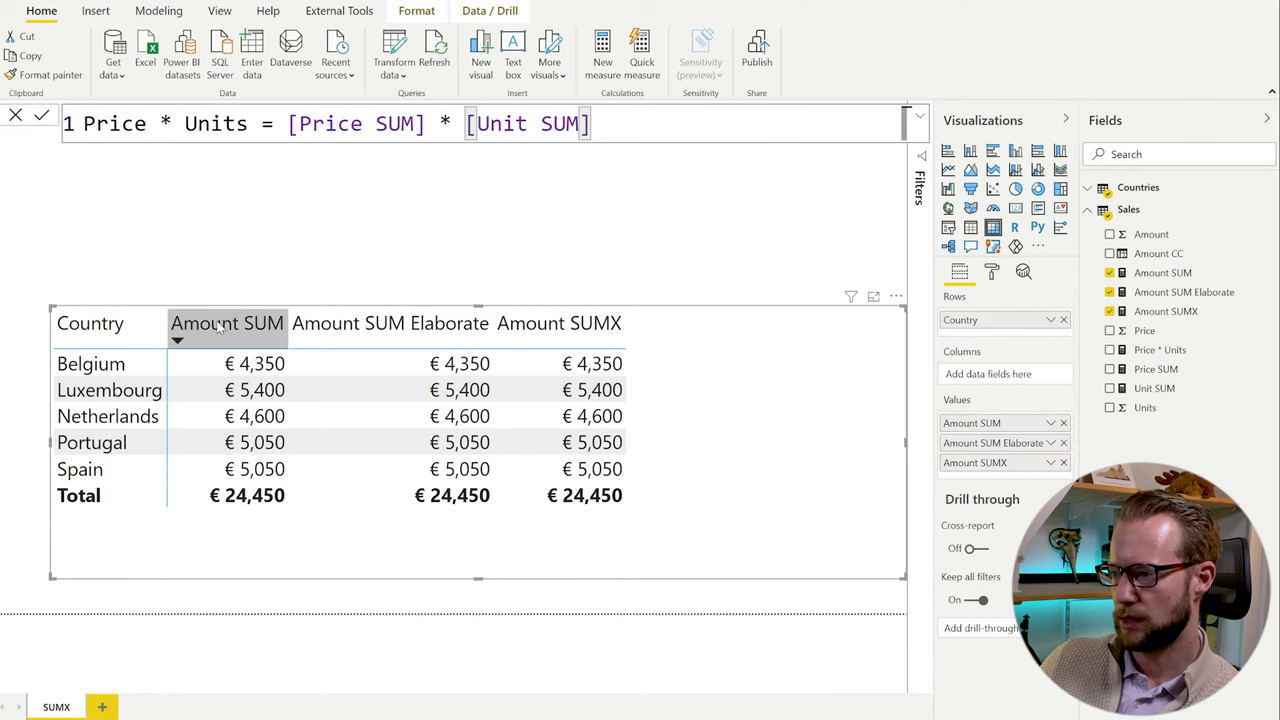
{"action": "left_click", "coordinate": [1109, 292]}
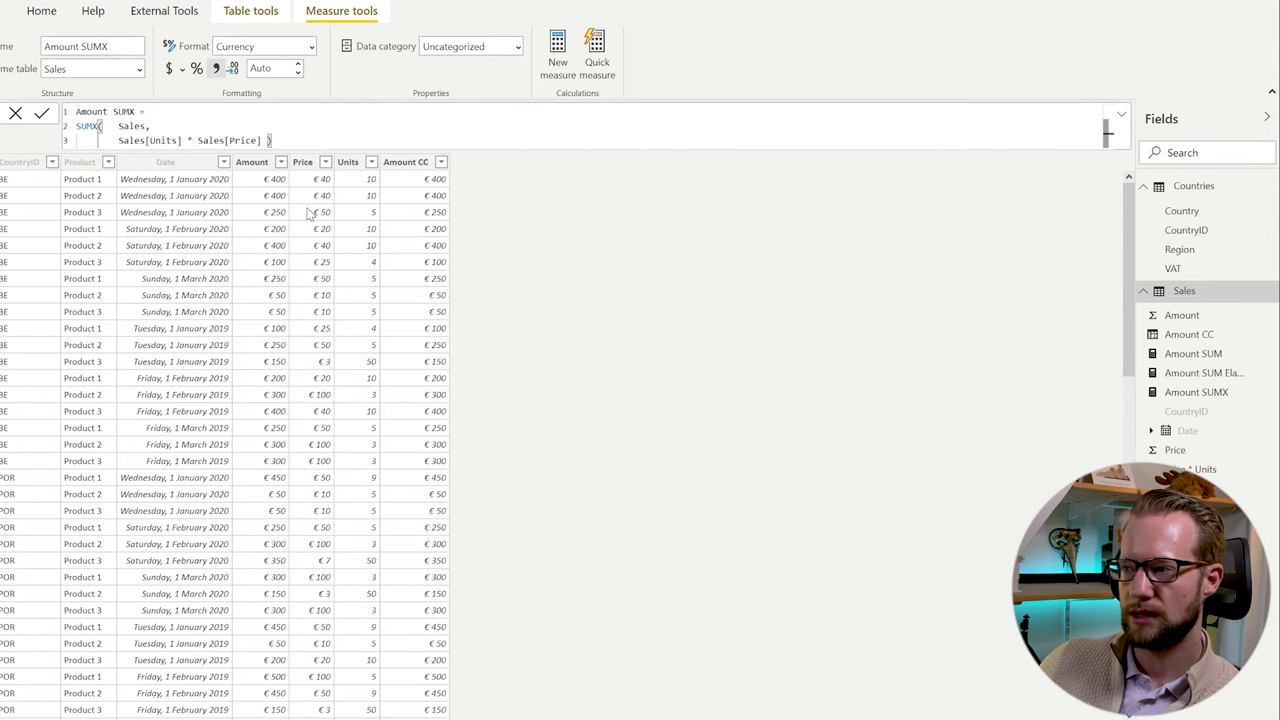
Step: Delete the Amount CC column from the Sales table, confirm the prompt, and return to the report
{"action": "left_click", "coordinate": [259, 165]}
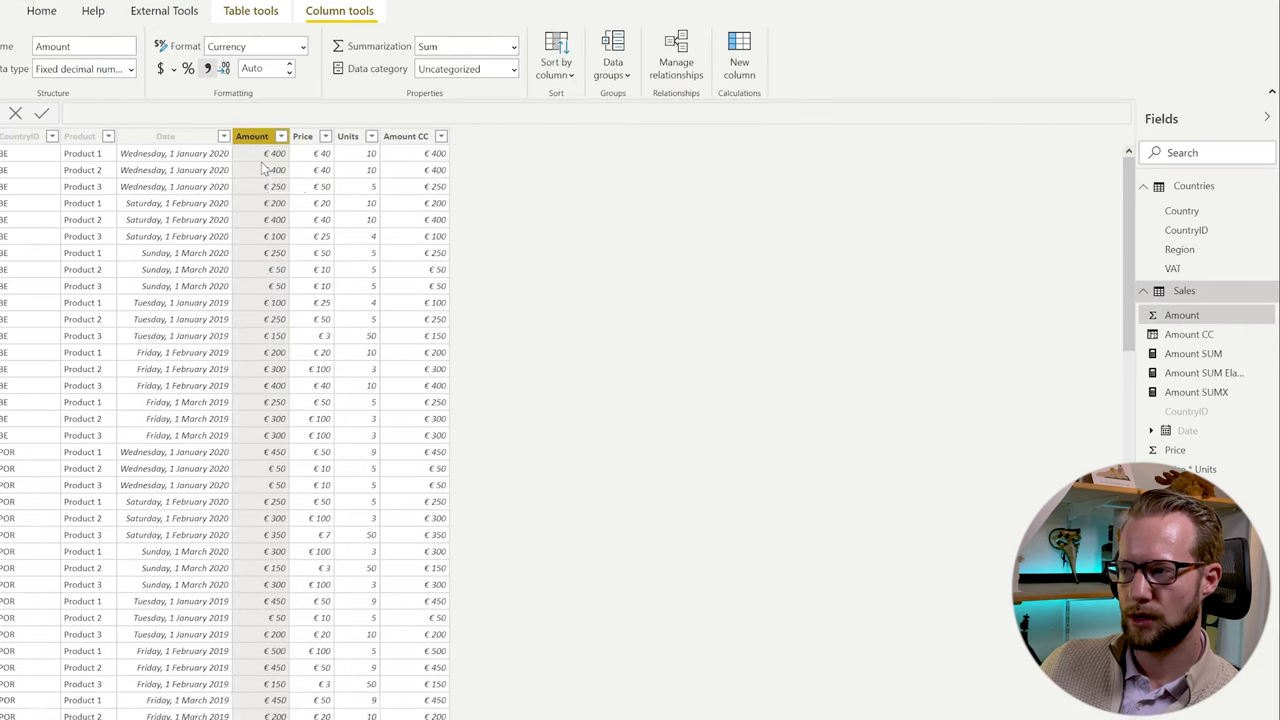
{"action": "left_click", "coordinate": [410, 138]}
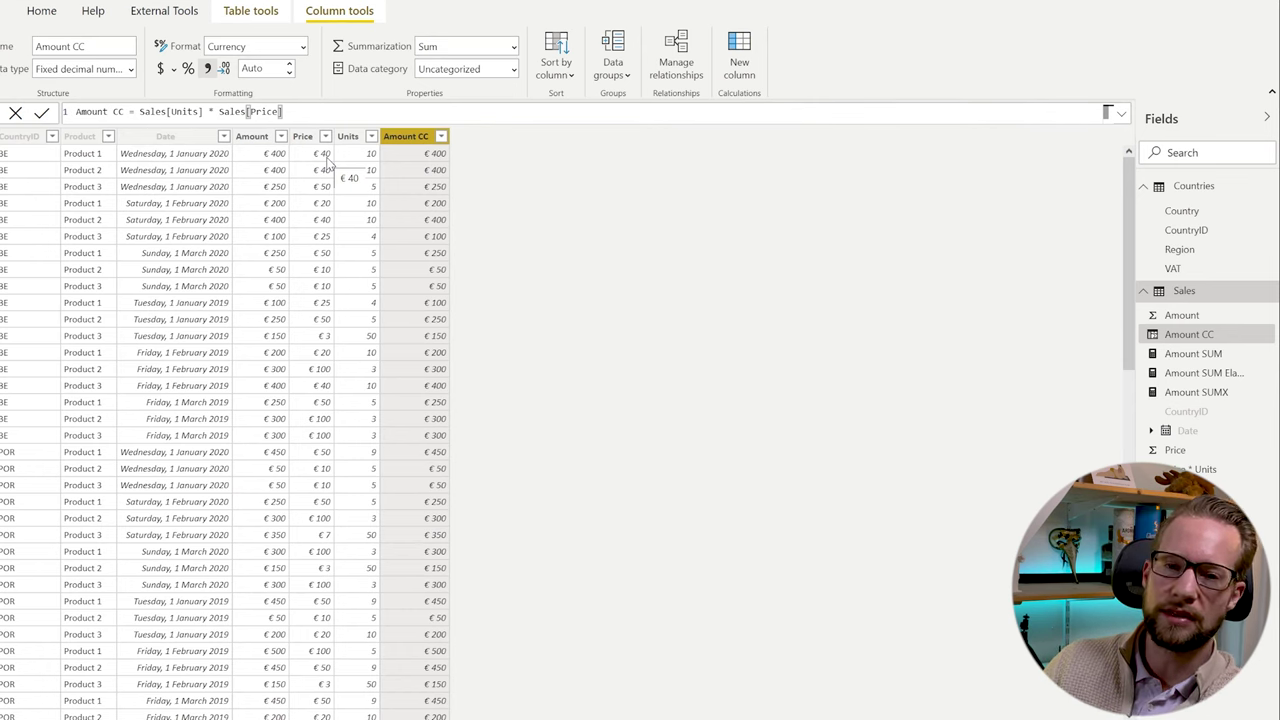
{"action": "right_click", "coordinate": [412, 140]}
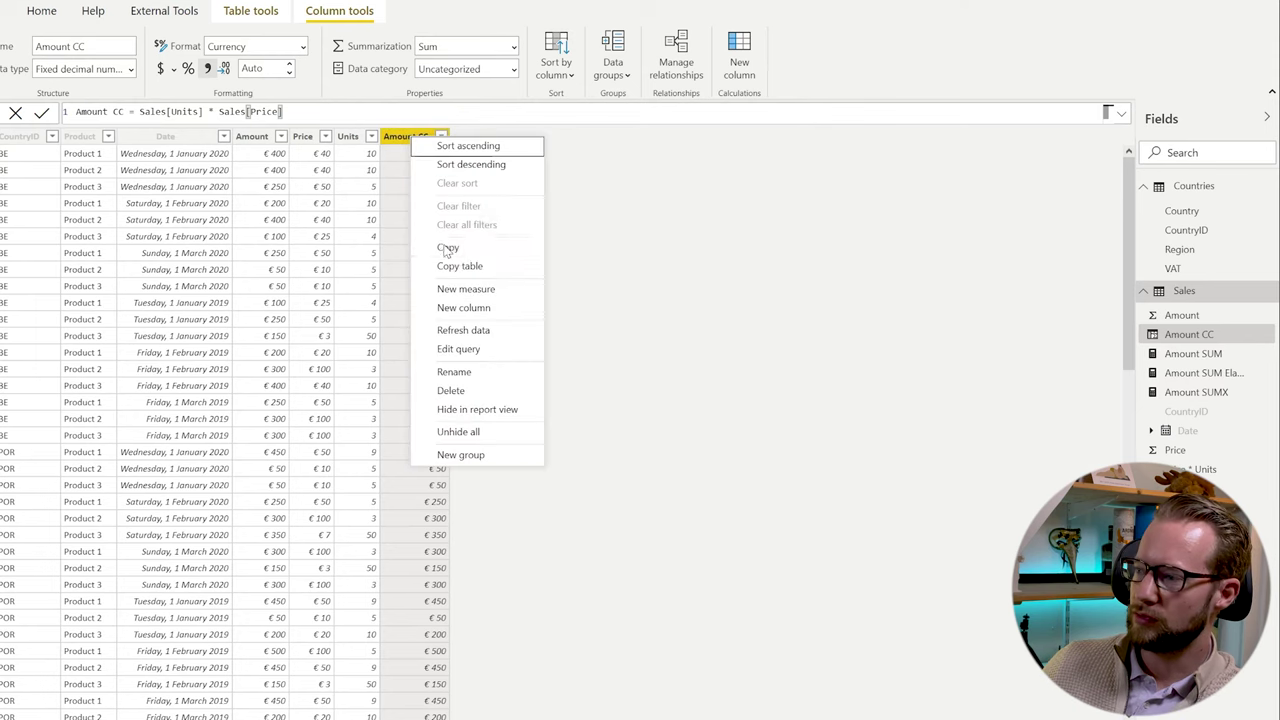
{"action": "left_click", "coordinate": [470, 391]}
{"action": "left_click", "coordinate": [690, 388]}
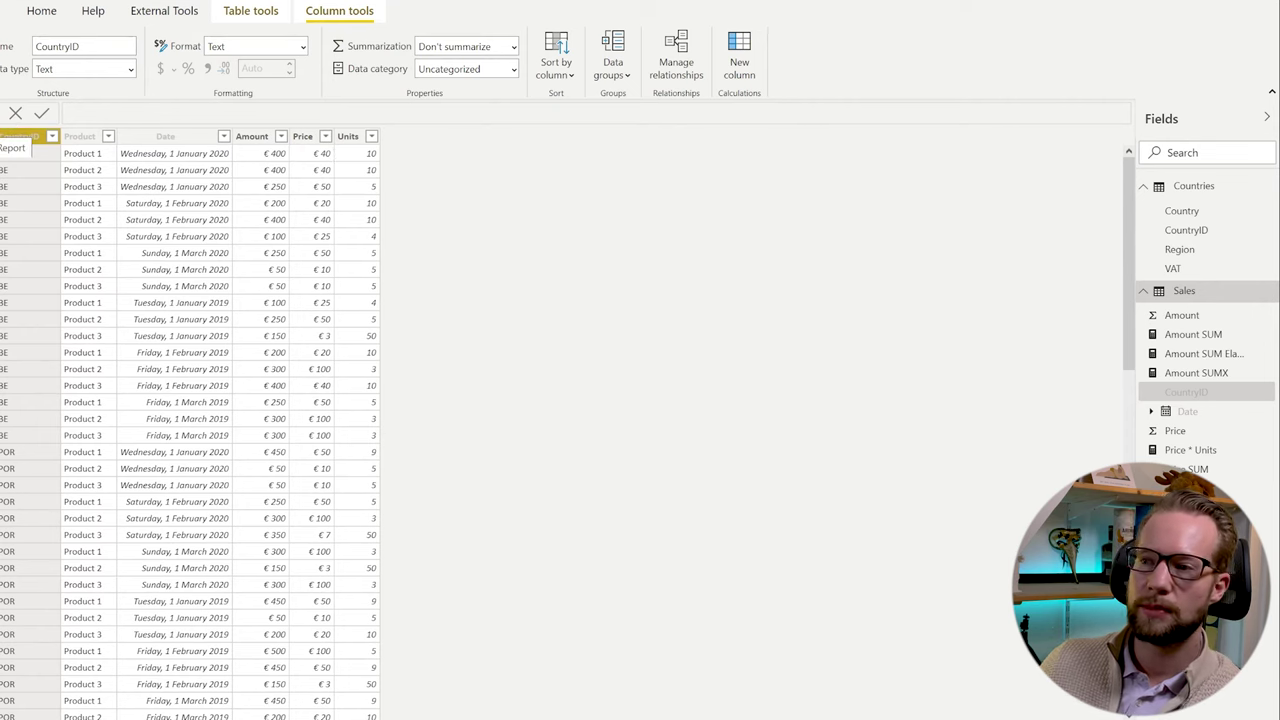
{"action": "left_click", "coordinate": [2, 140]}
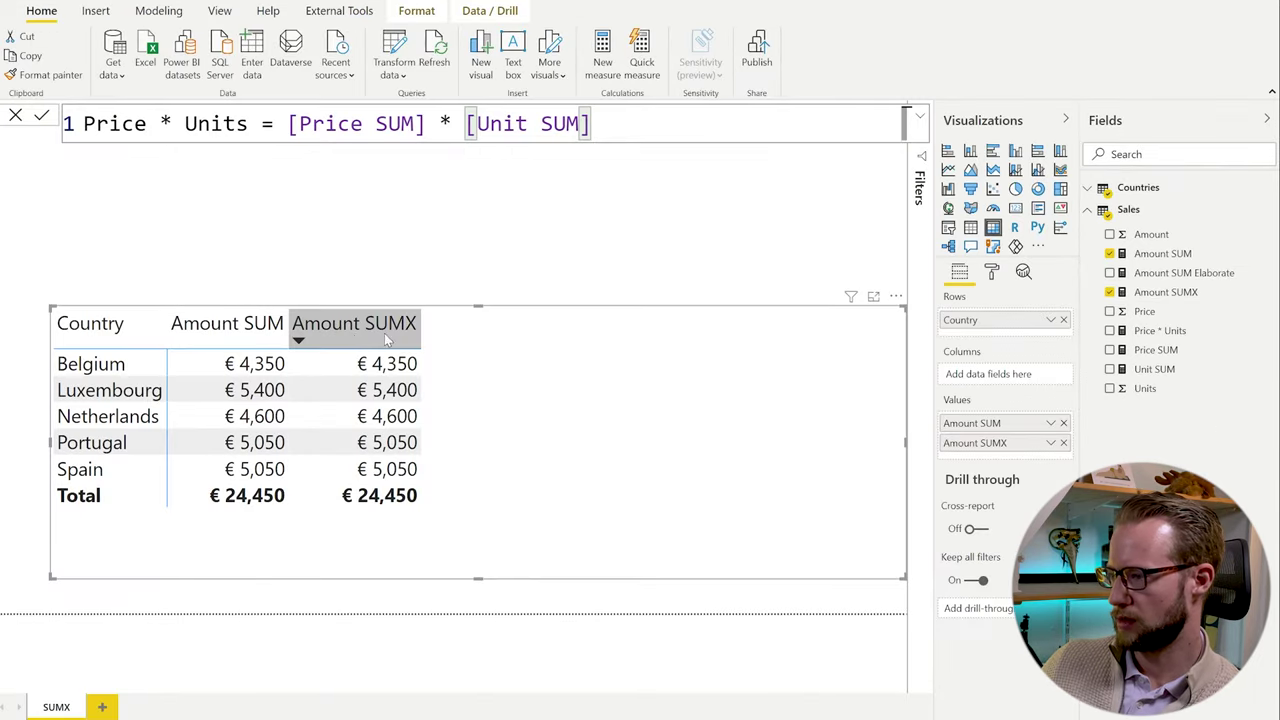
Step: Review the Amount SUMX formula and the Countries VAT column, then return to the SUMX page
{"action": "left_click", "coordinate": [1165, 292]}
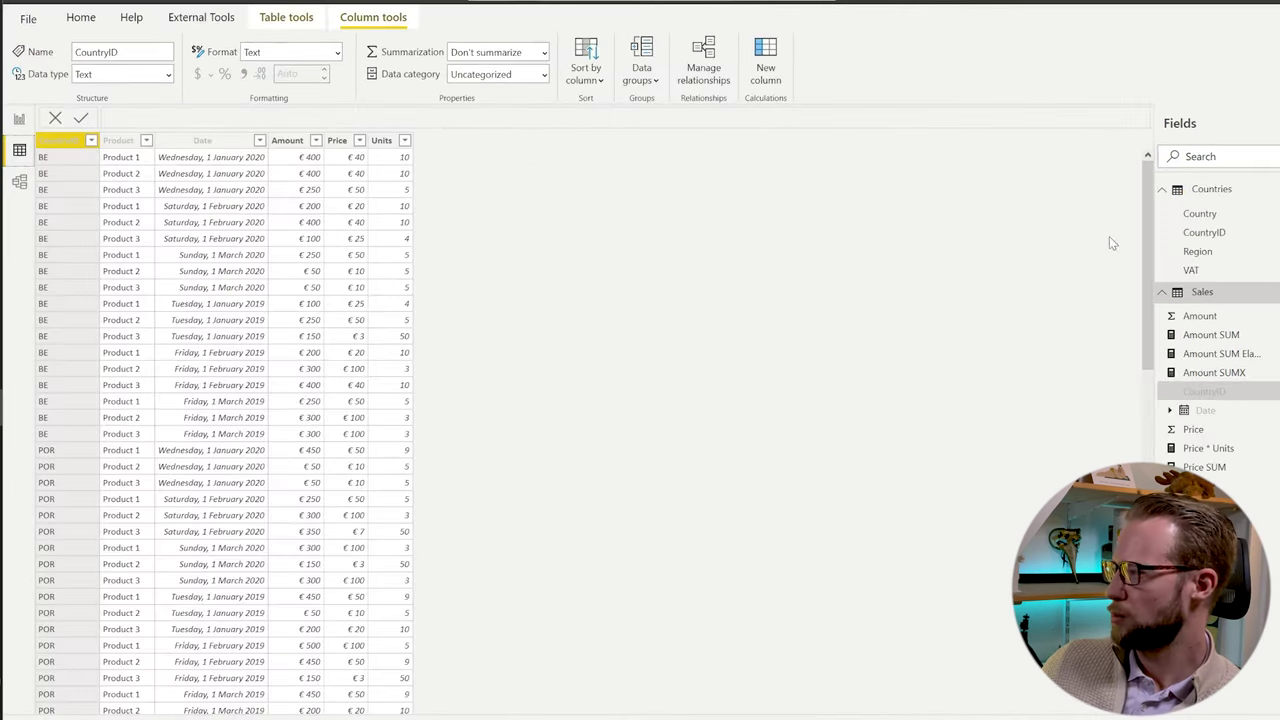
{"action": "left_click", "coordinate": [1234, 214]}
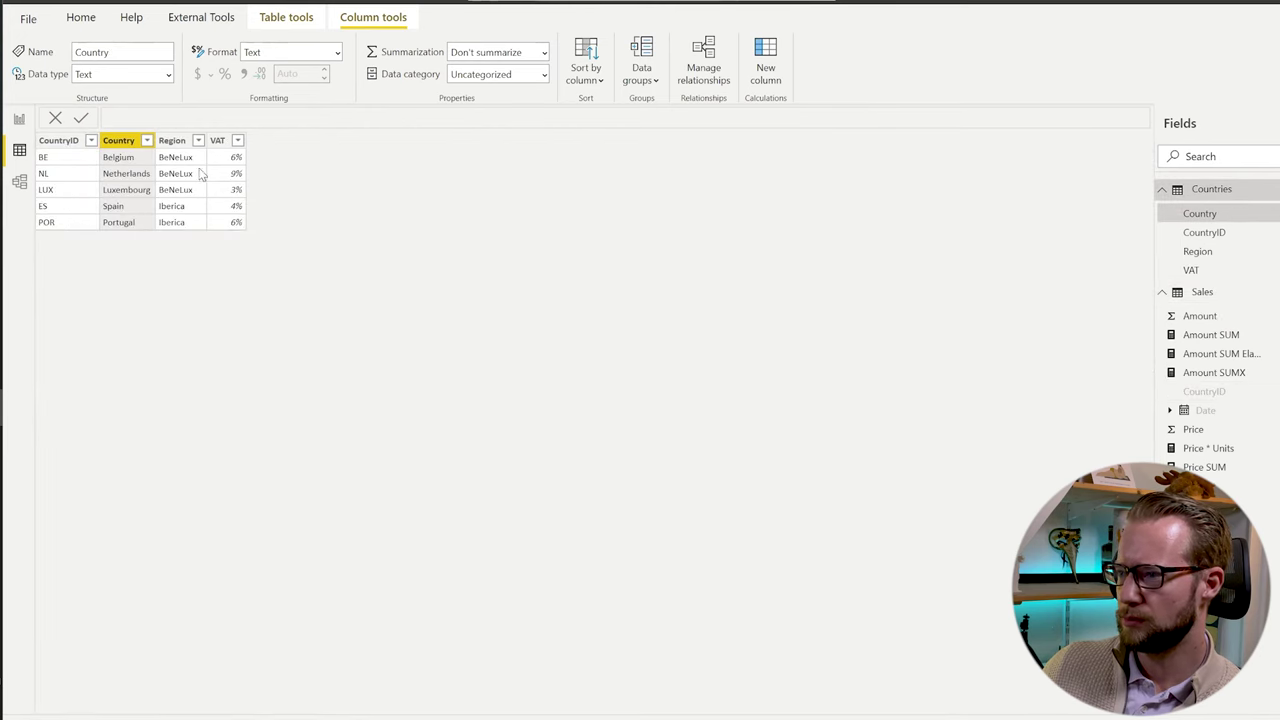
{"action": "left_click", "coordinate": [229, 176]}
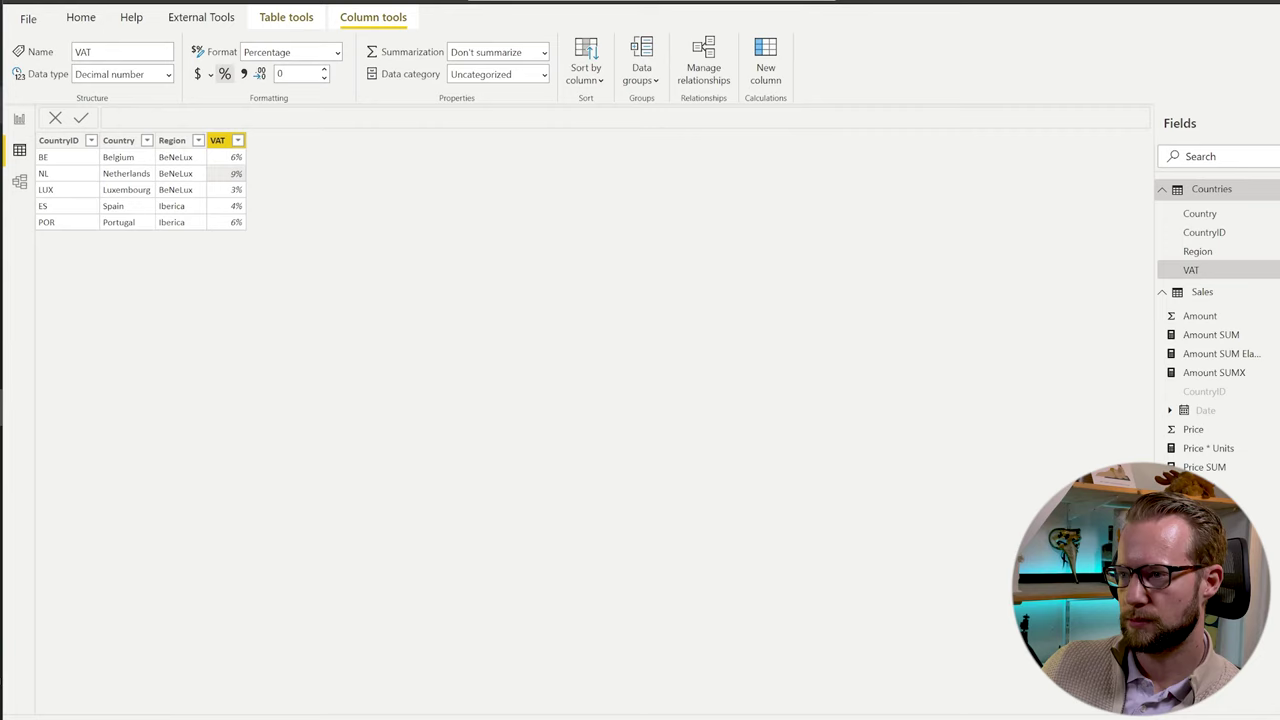
{"action": "left_click", "coordinate": [19, 118]}
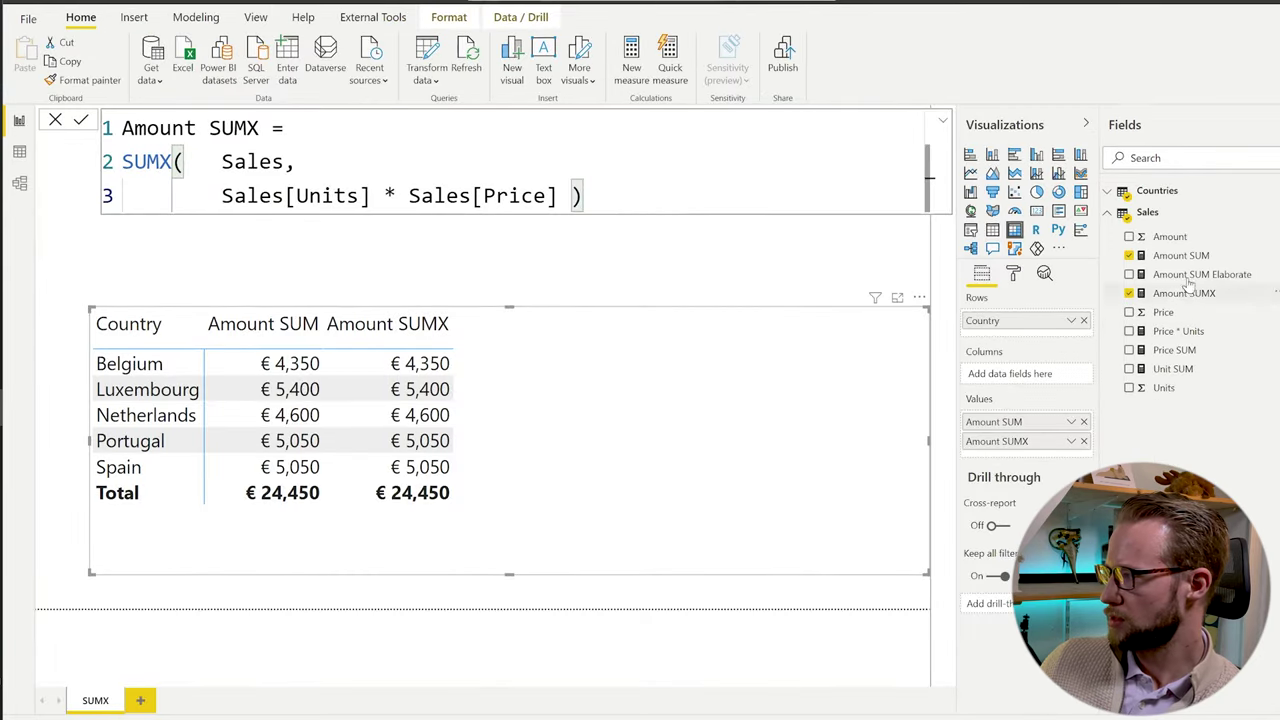
Step: Create the measure VAT SUM = SUM(Countries[VAT]), add it to the table and format it as %
{"action": "left_click", "coordinate": [1109, 195]}
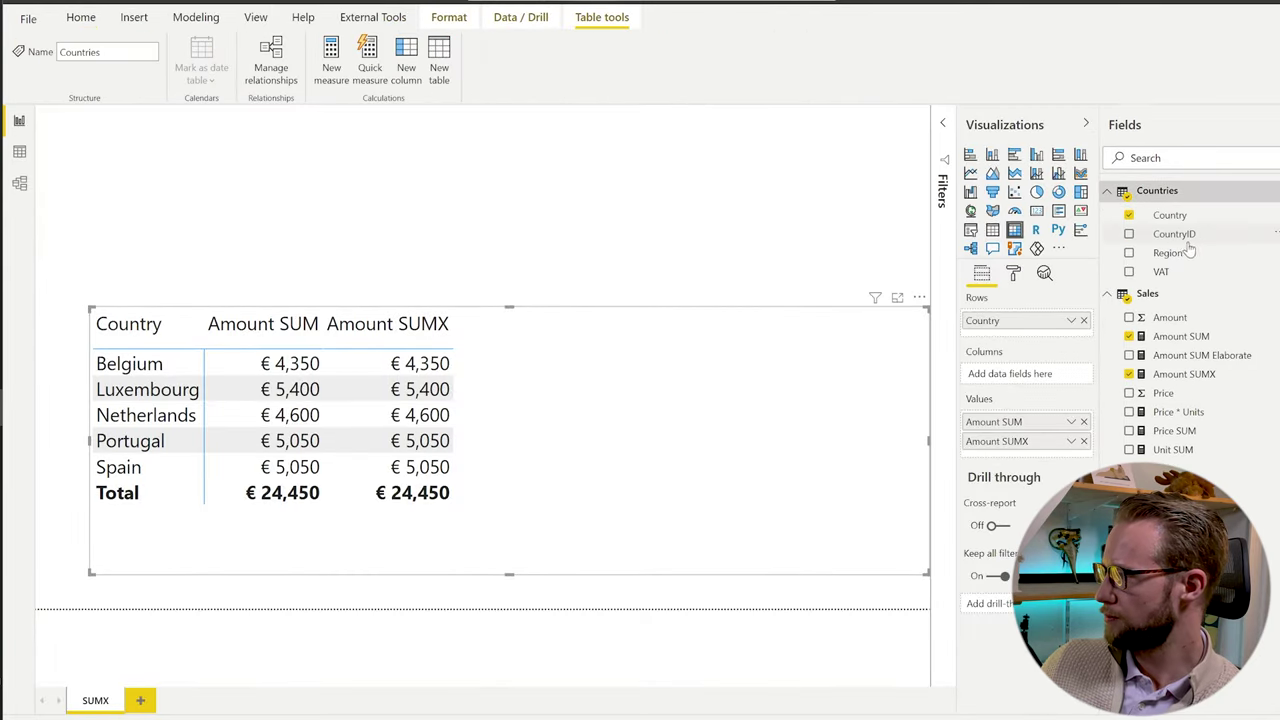
{"action": "left_click", "coordinate": [1162, 271]}
{"action": "right_click", "coordinate": [1165, 272]}
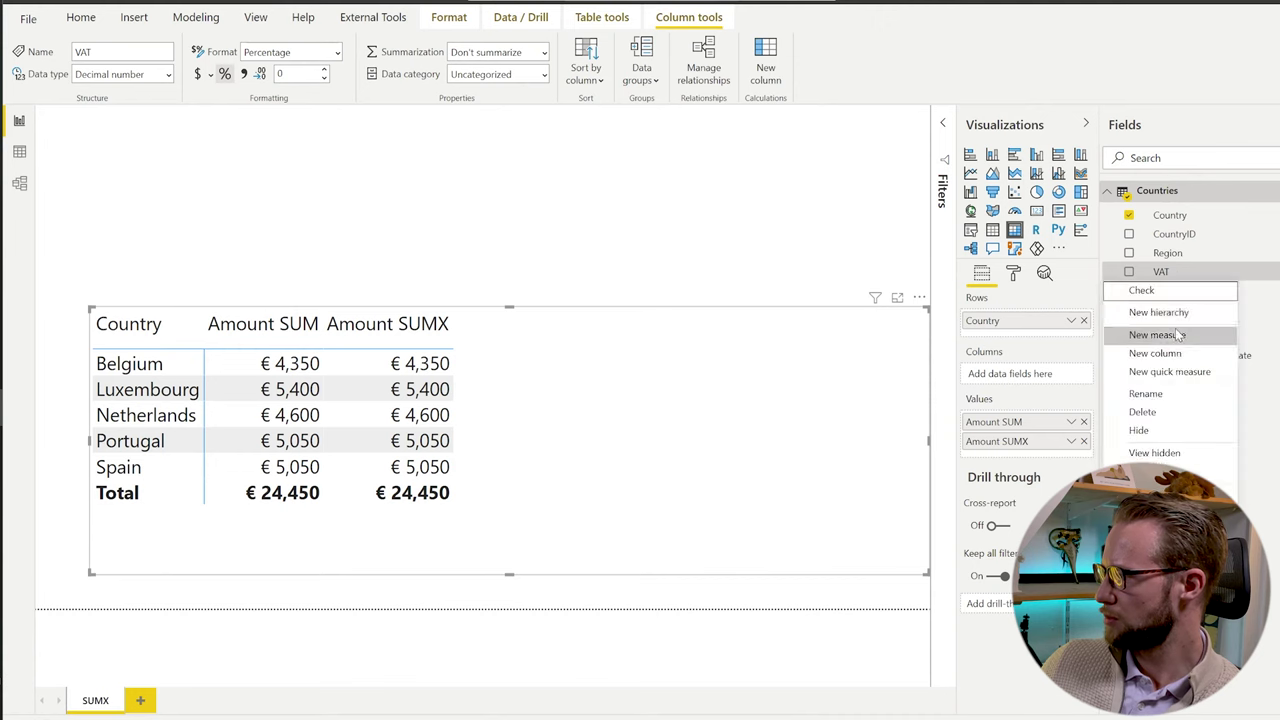
{"action": "left_click", "coordinate": [1158, 334]}
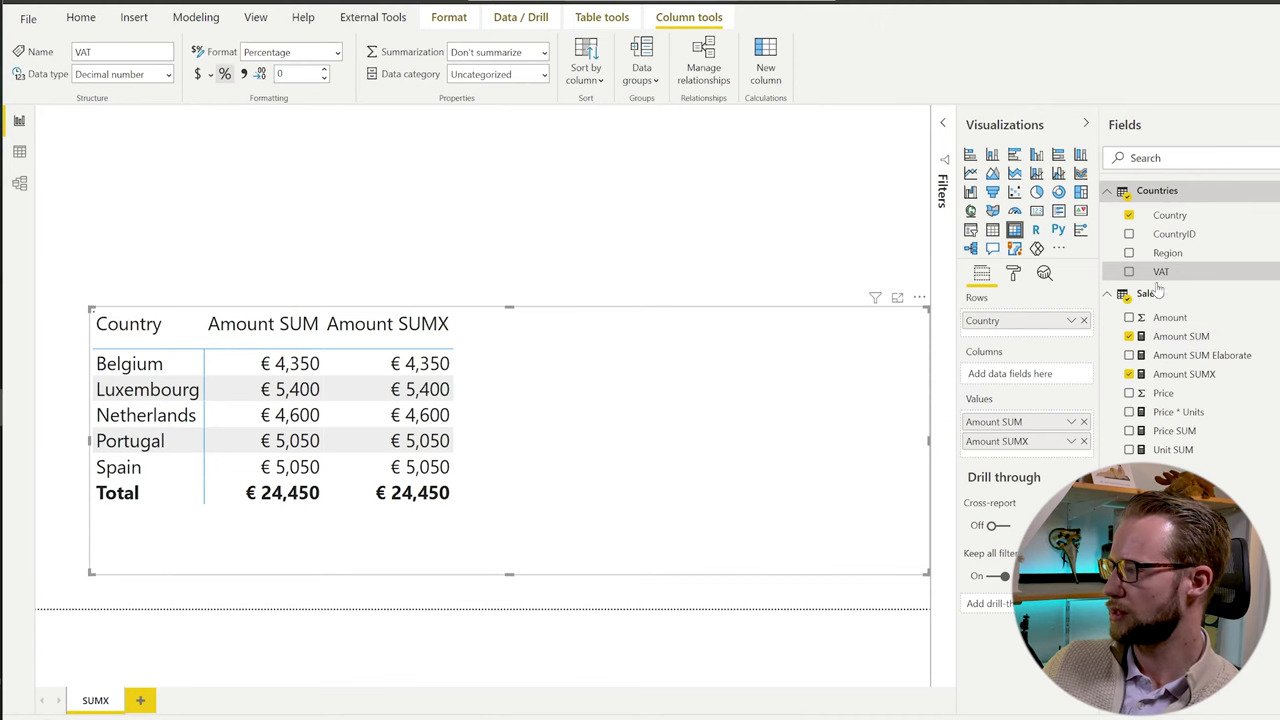
{"action": "type", "text": "VAT SUM ="}
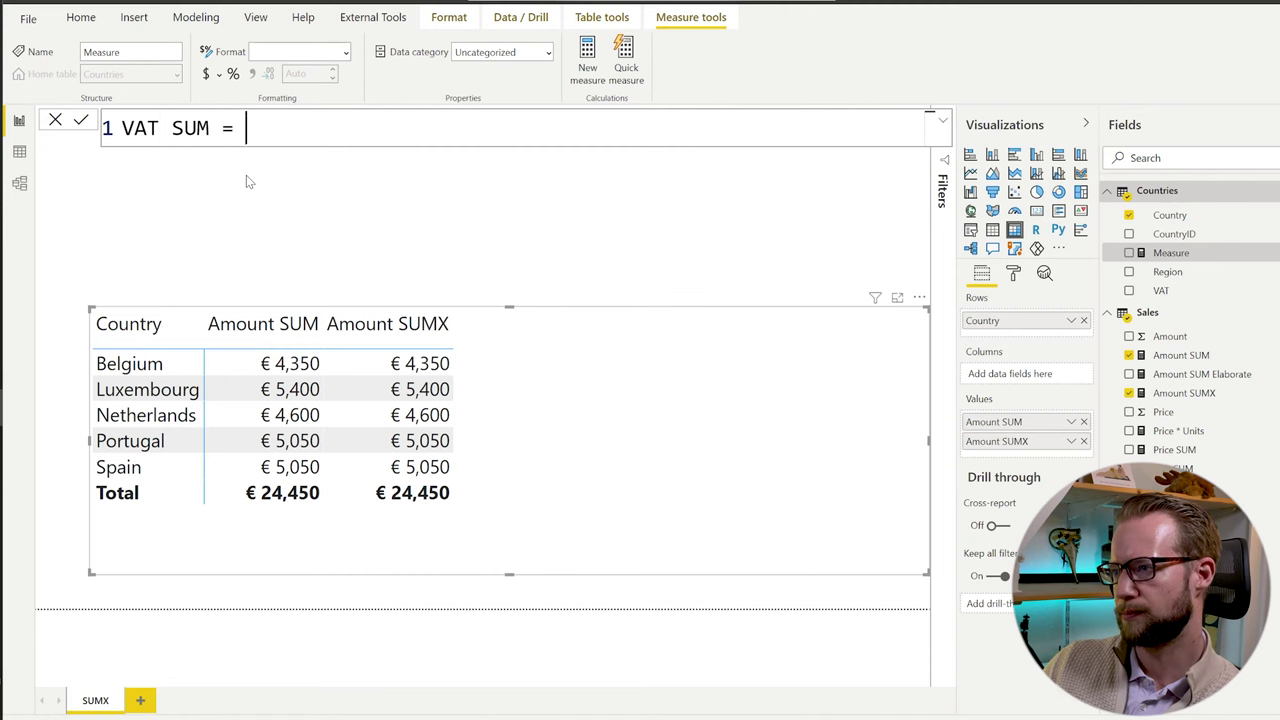
{"action": "key", "text": "shift+Return"}
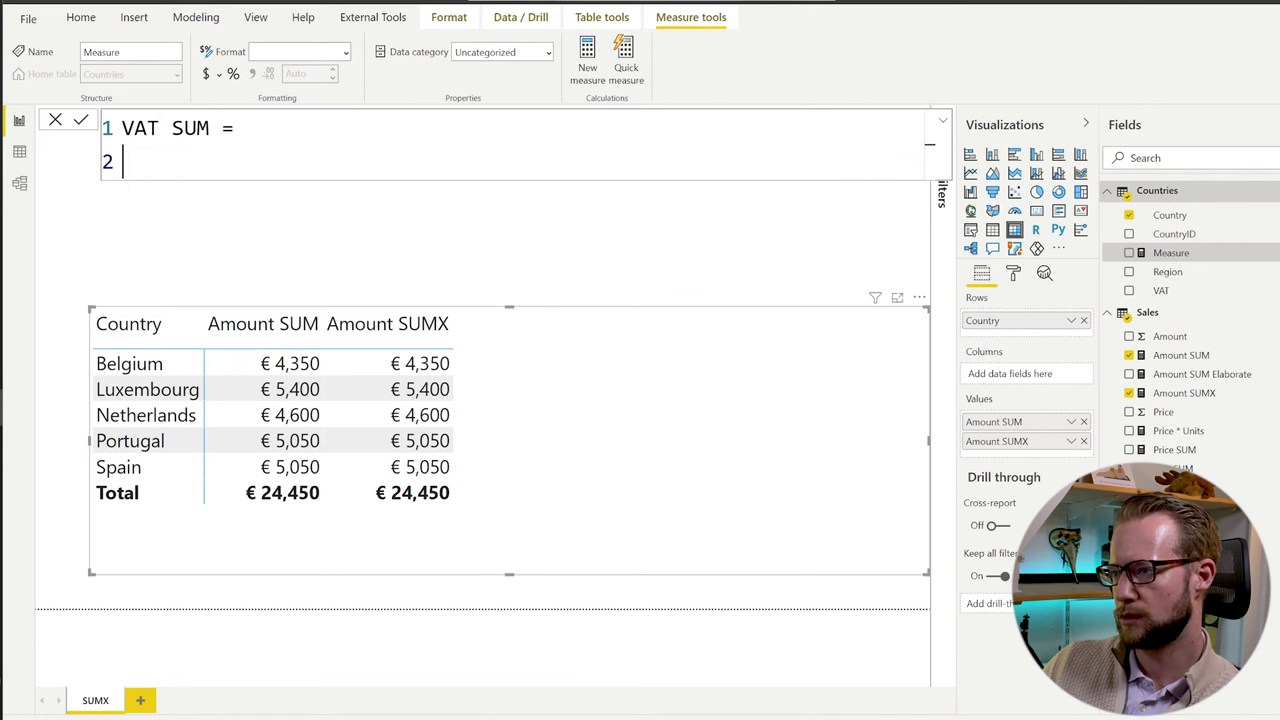
{"action": "type", "text": "sum"}
{"action": "key", "text": "Tab"}
{"action": "type", "text": "vat"}
{"action": "key", "text": "Tab"}
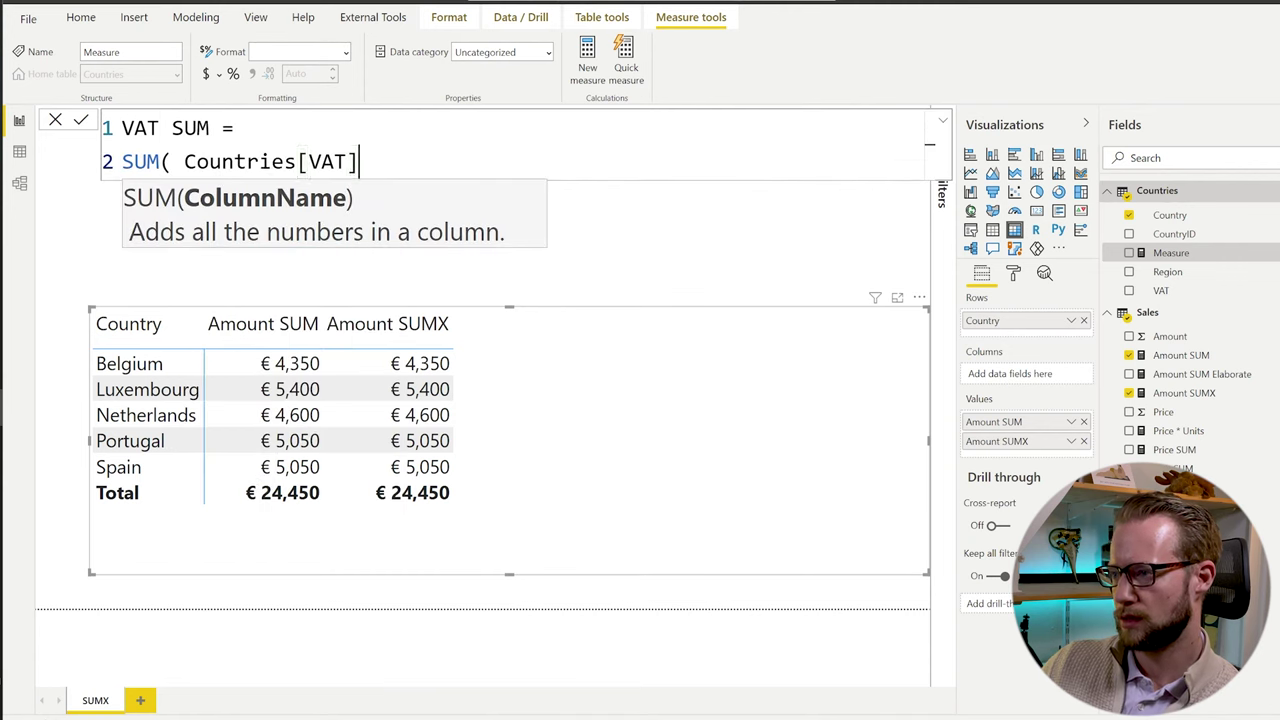
{"action": "type", "text": ")"}
{"action": "key", "text": "Return"}
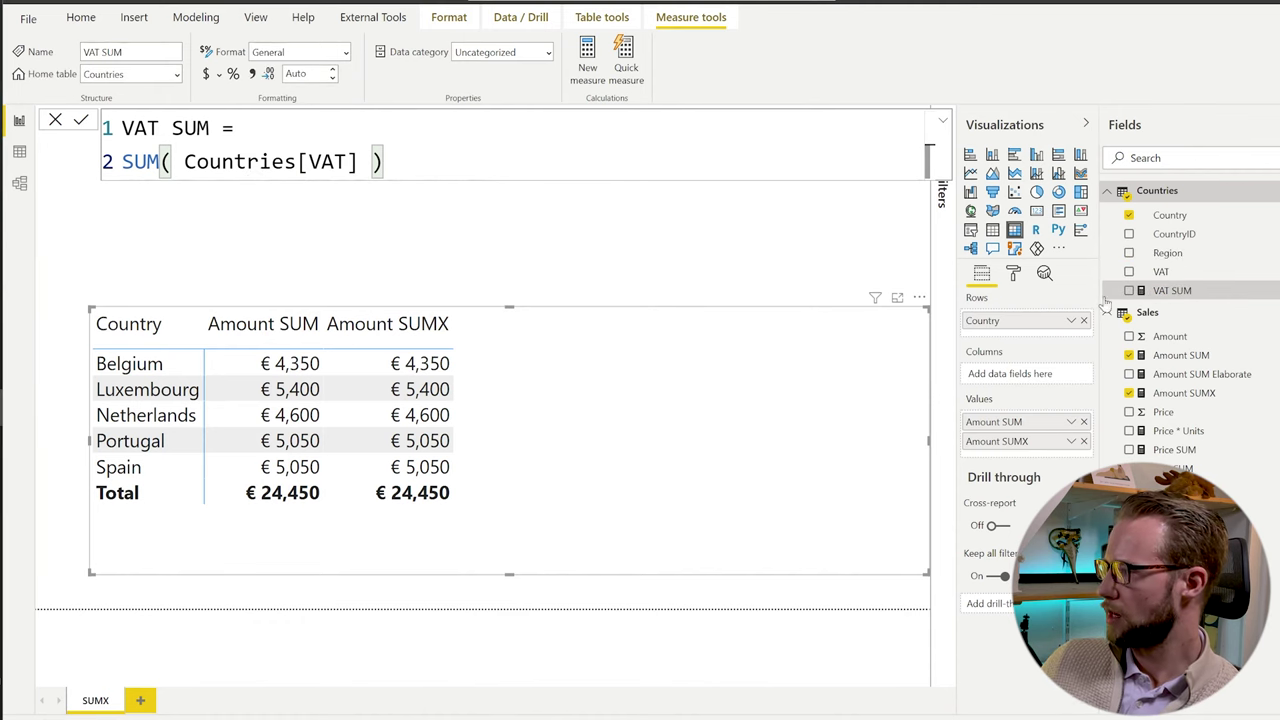
{"action": "left_click", "coordinate": [1129, 291]}
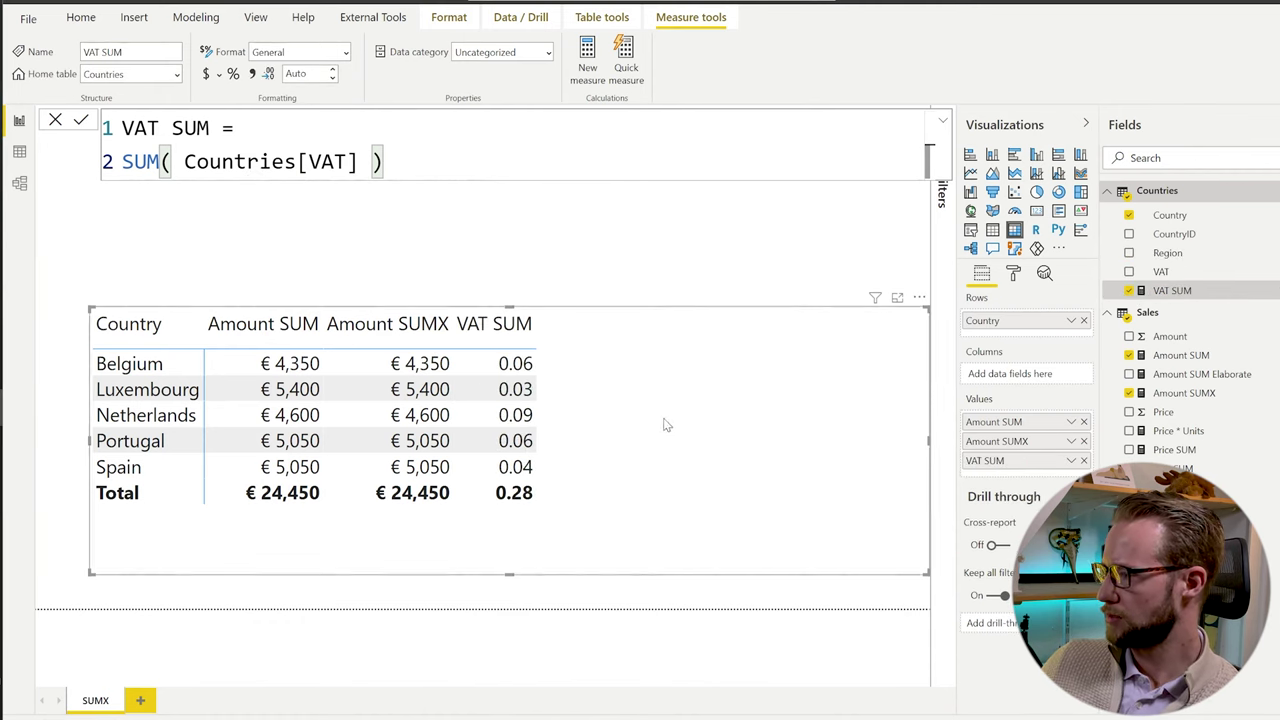
{"action": "left_click", "coordinate": [233, 75]}
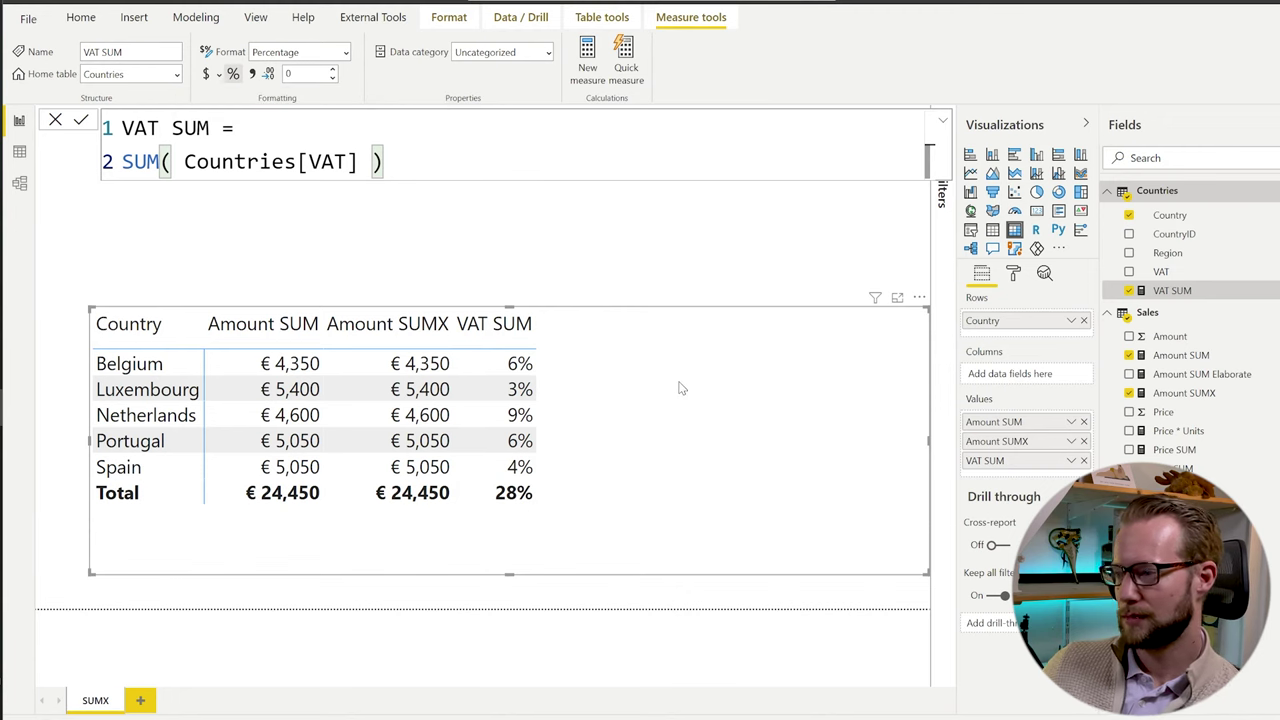
Step: Create Amount incl VAT = [Amount SUMX] * [VAT SUM] and add it to the table visual
{"action": "right_click", "coordinate": [1172, 290]}
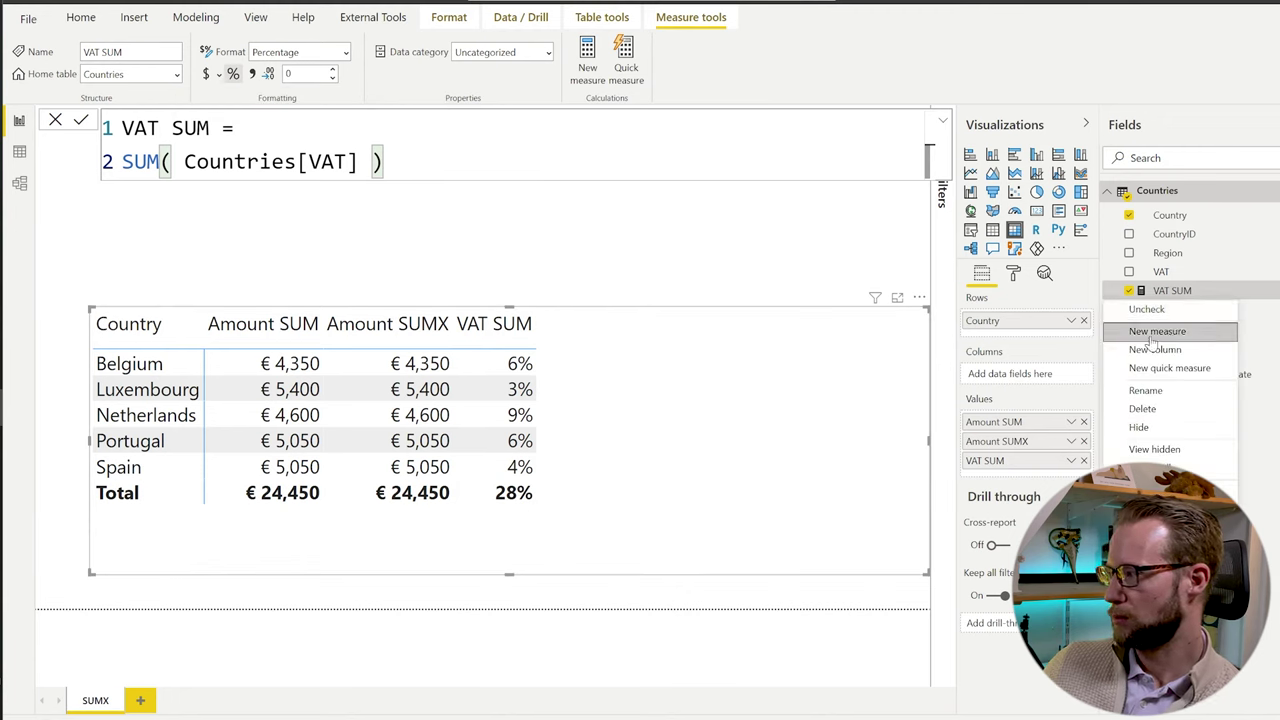
{"action": "left_click", "coordinate": [1172, 331]}
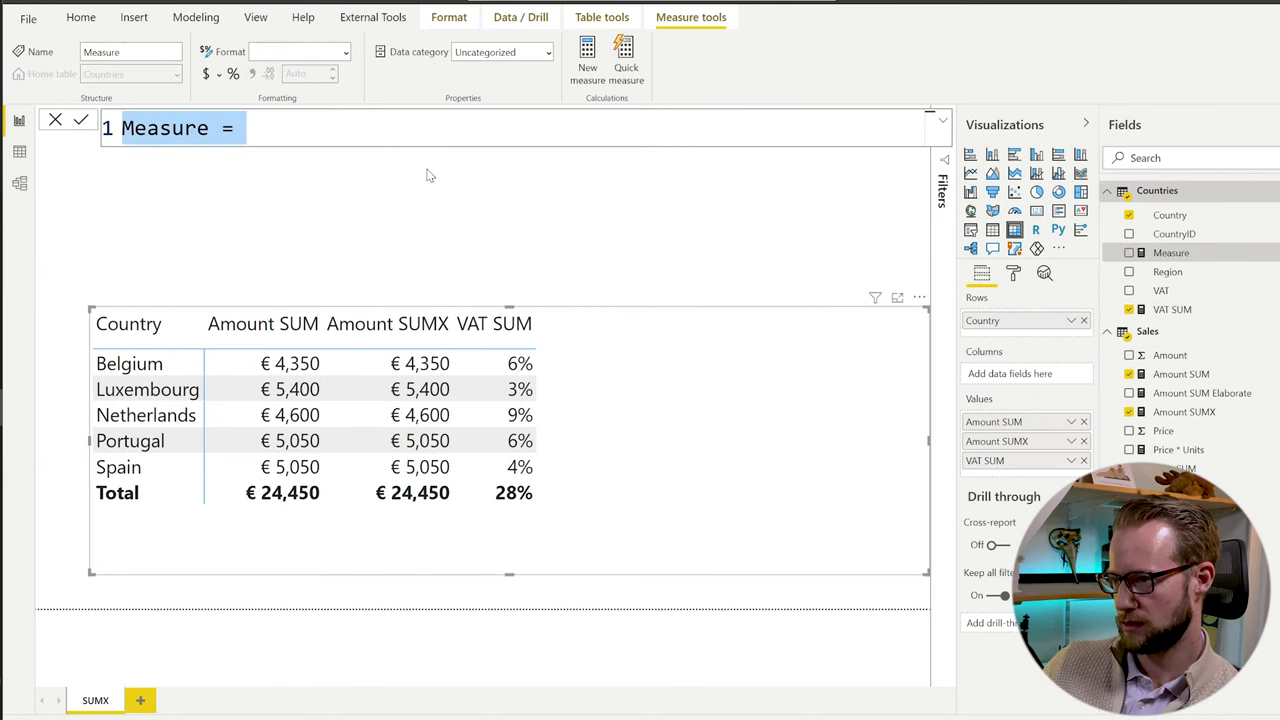
{"action": "type", "text": "Amoun"}
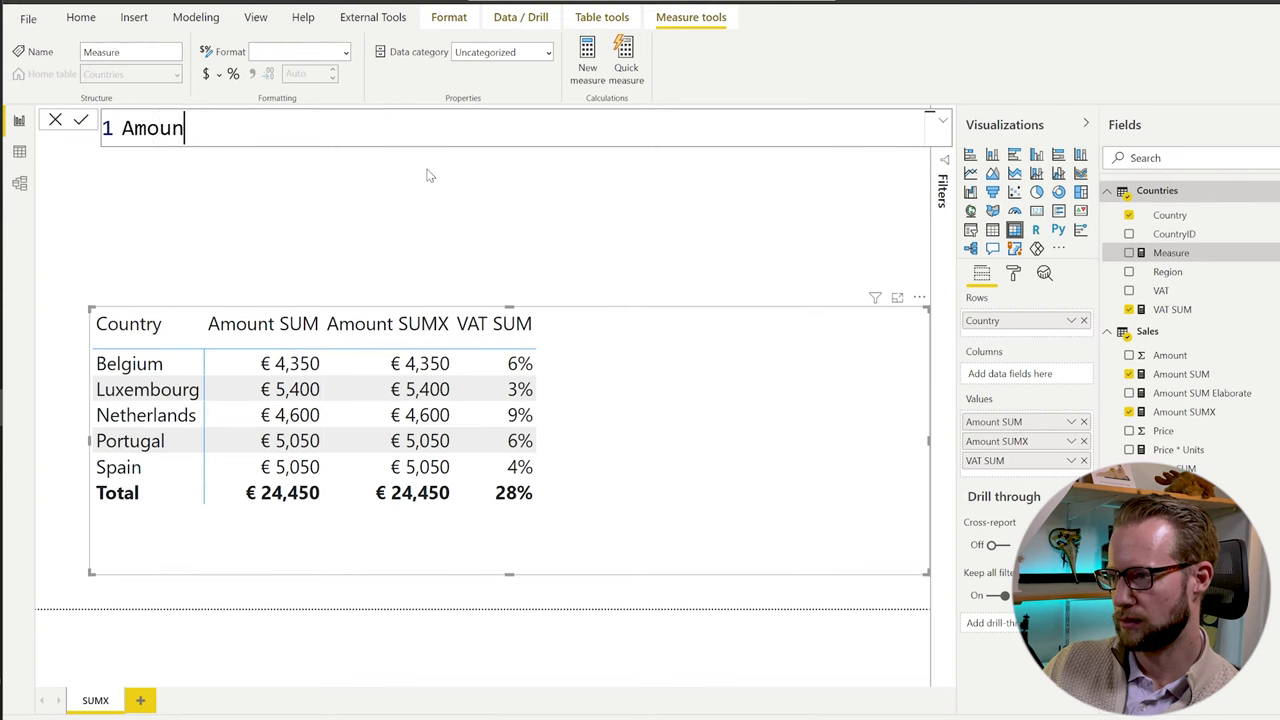
{"action": "type", "text": "t incl VAT ="}
{"action": "key", "text": "shift+Return"}
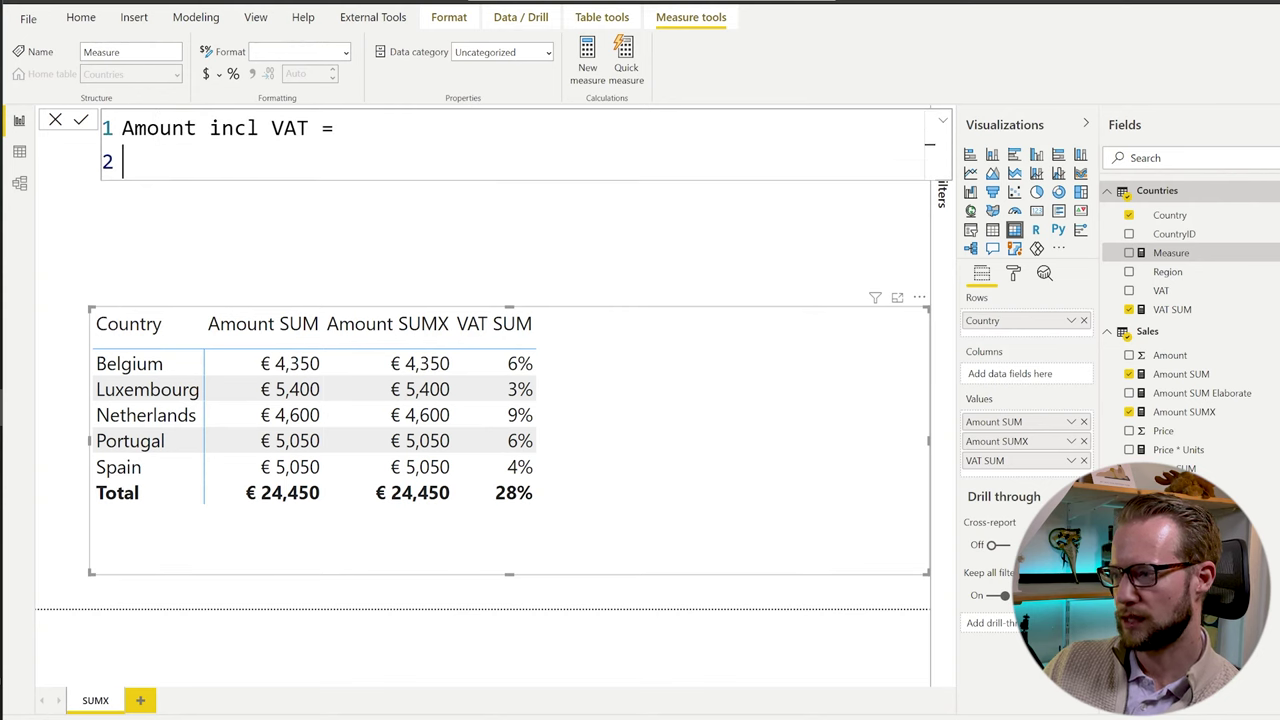
{"action": "type", "text": "[amoun"}
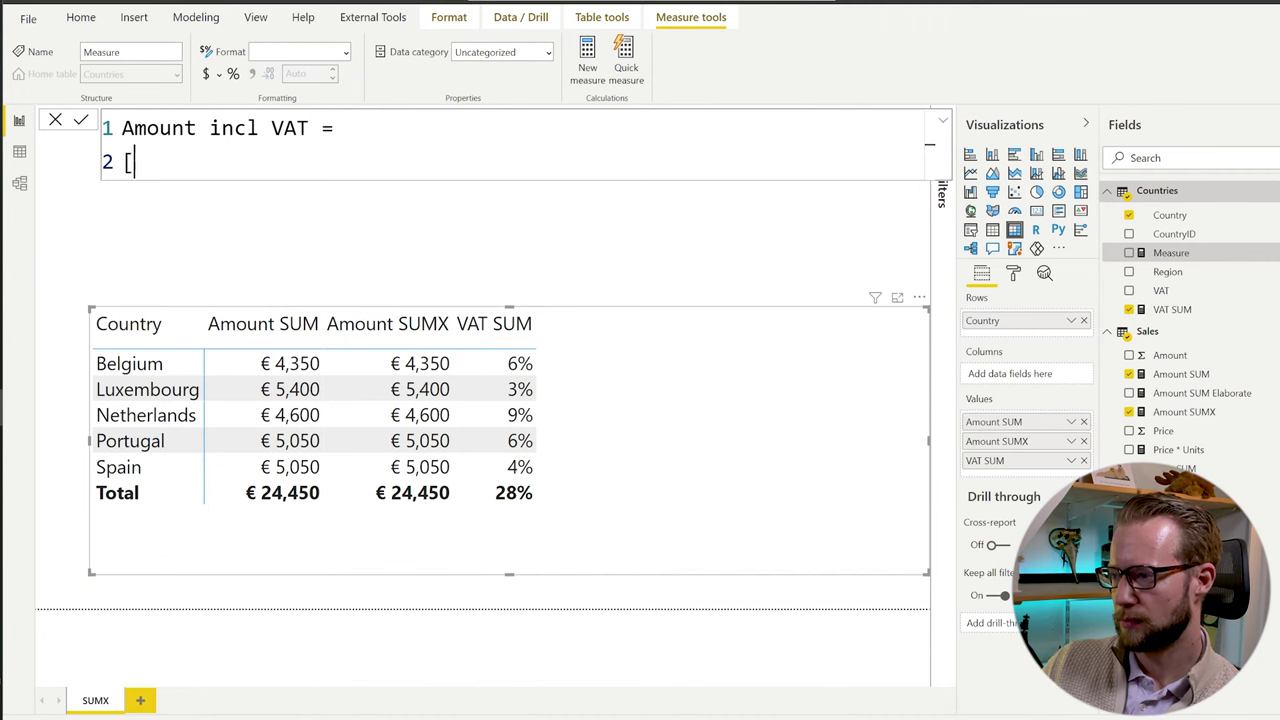
{"action": "key", "text": "Down"}
{"action": "key", "text": "Down"}
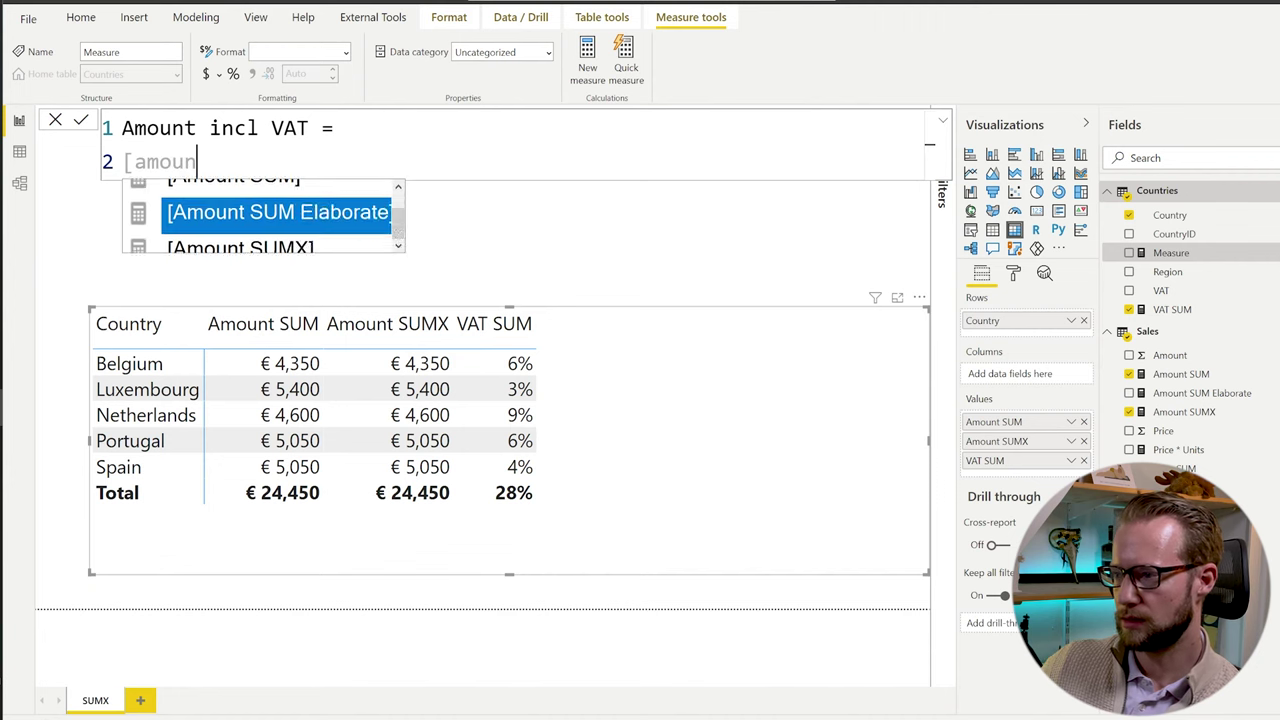
{"action": "key", "text": "Tab"}
{"action": "type", "text": "* [vat"}
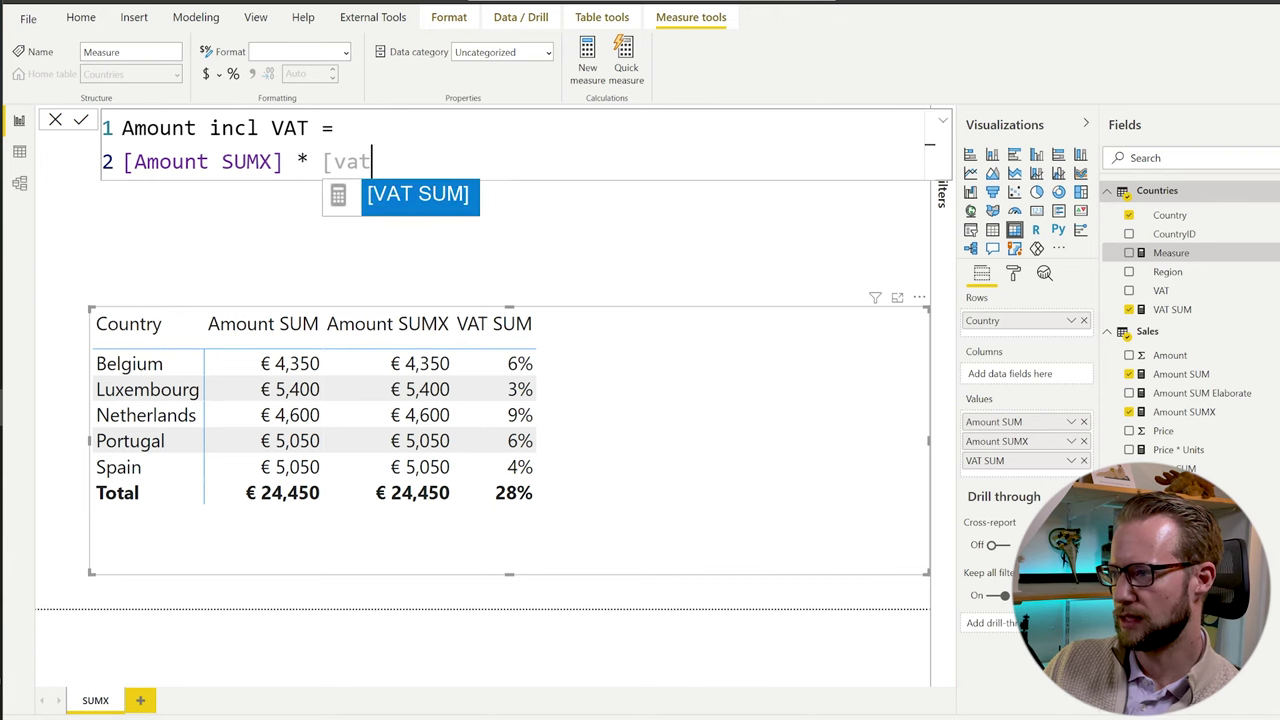
{"action": "key", "text": "Tab"}
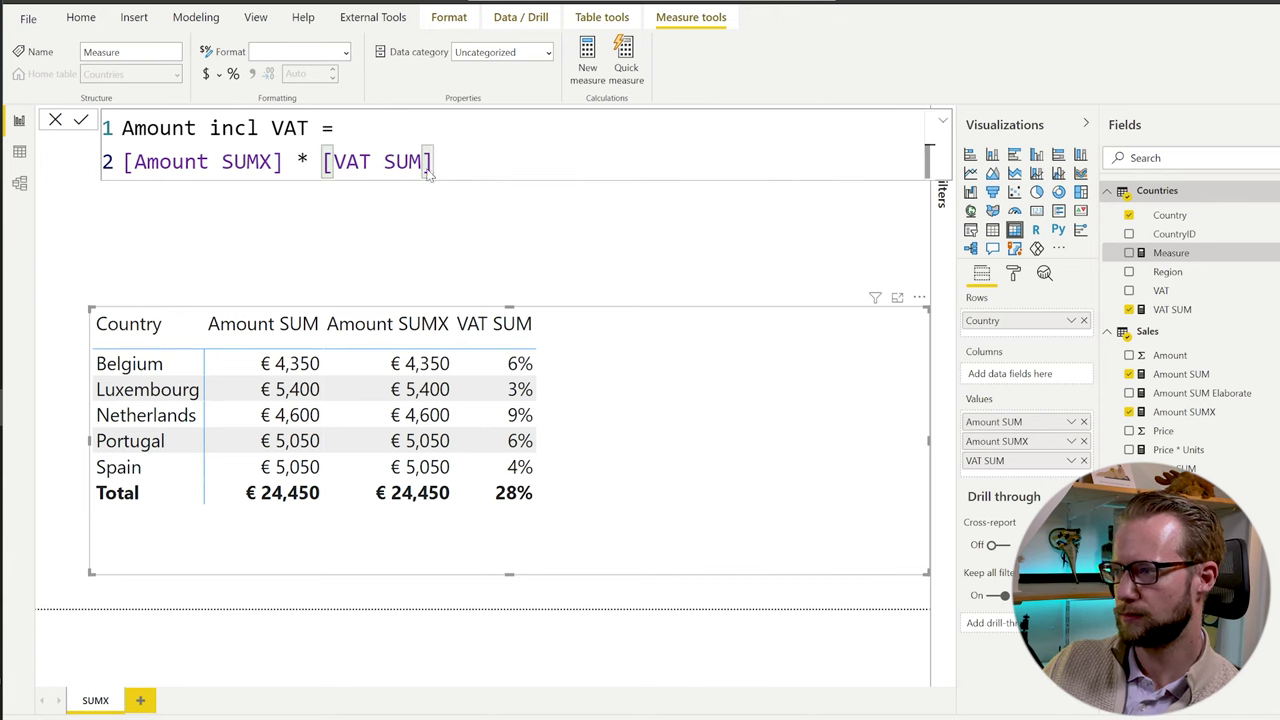
{"action": "key", "text": "Return"}
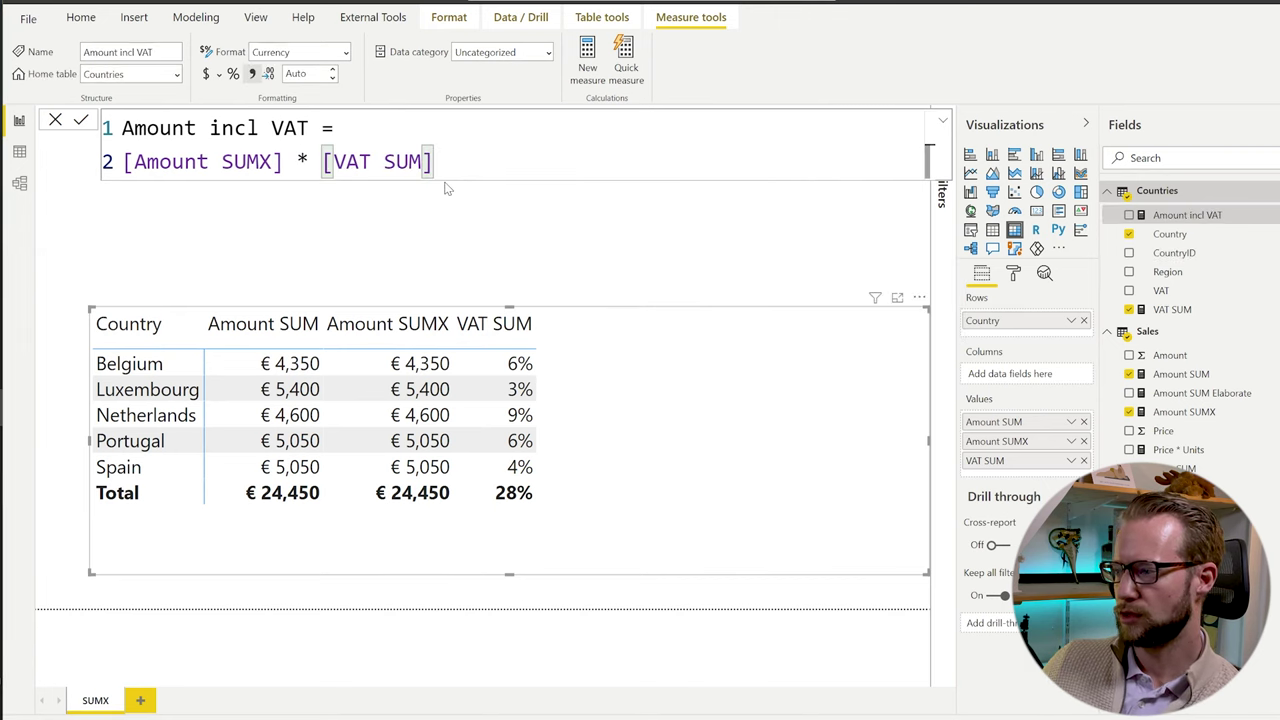
{"action": "left_click", "coordinate": [1129, 216]}
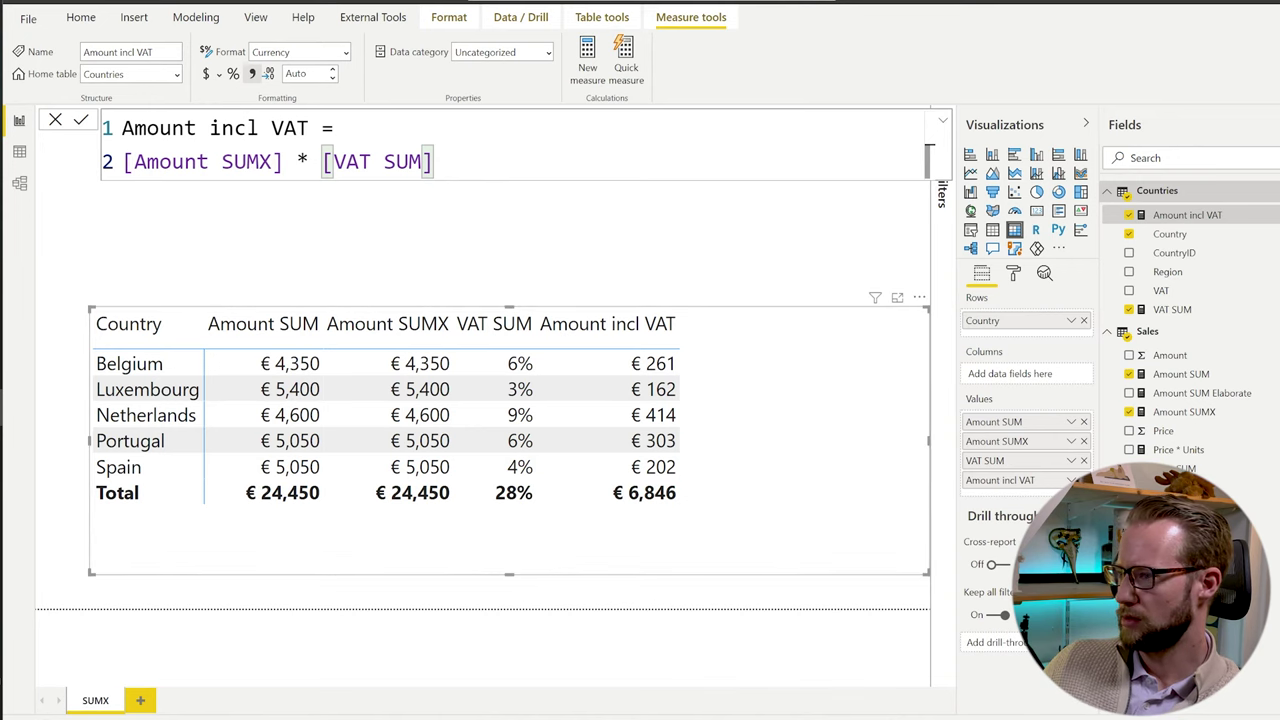
Step: Review the Countries data and its relationship to Sales, then select the Amount incl VAT expression
{"action": "left_click", "coordinate": [19, 151]}
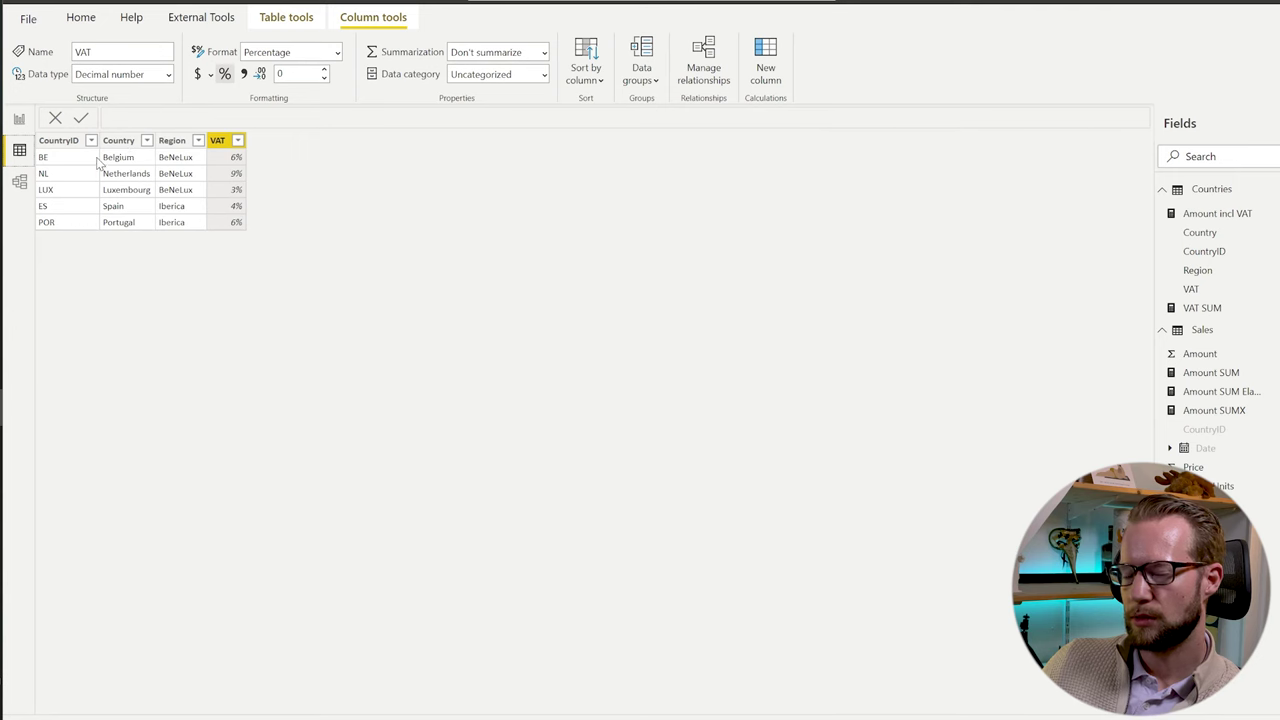
{"action": "left_click", "coordinate": [19, 180]}
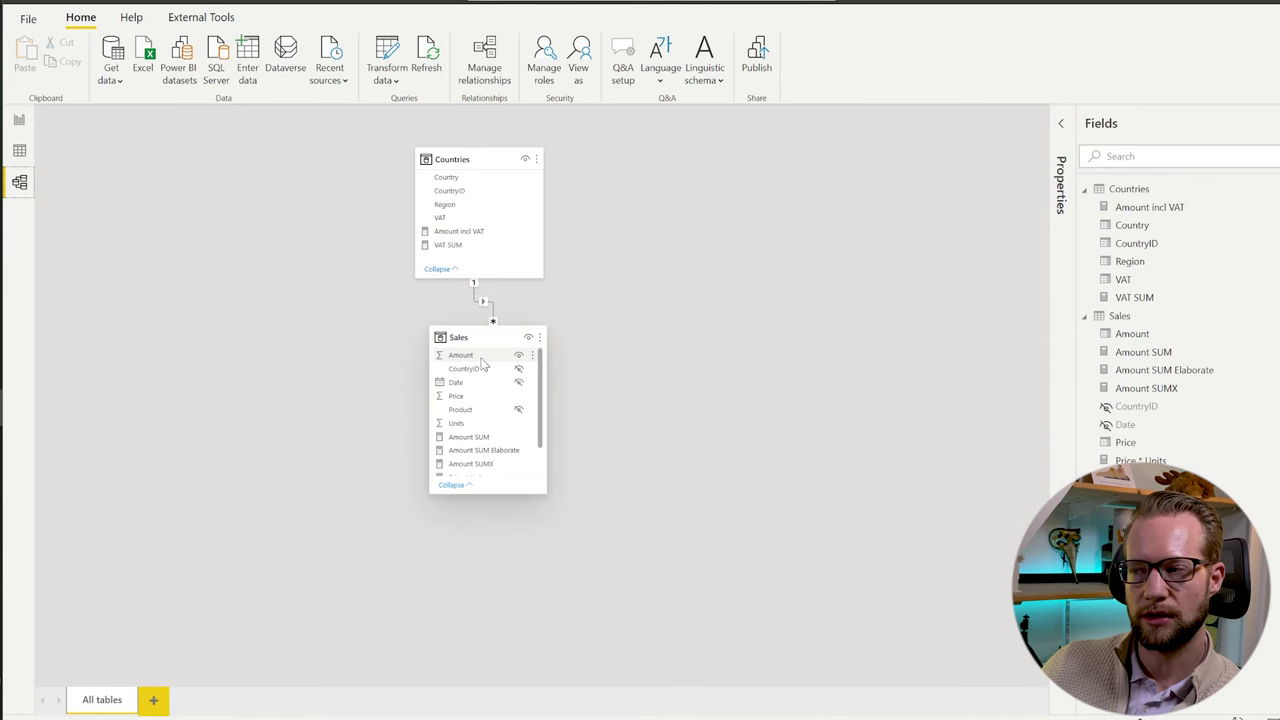
{"action": "left_click", "coordinate": [29, 149]}
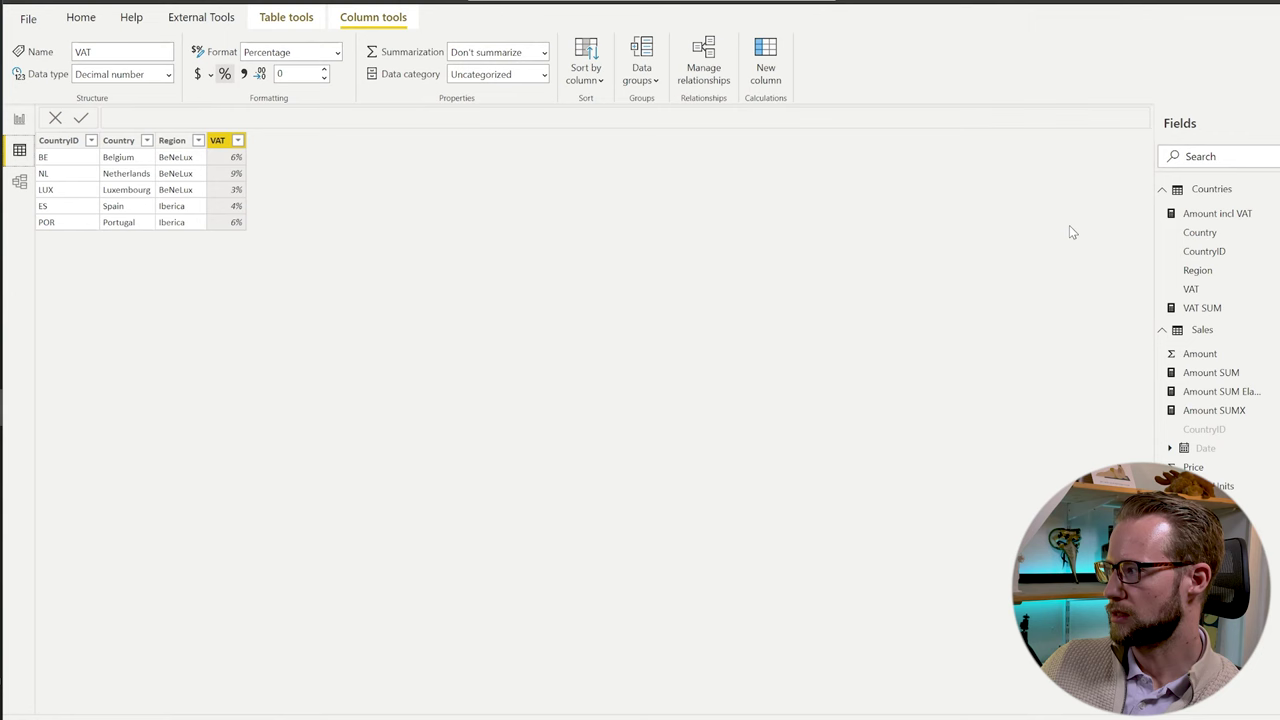
{"action": "left_click", "coordinate": [1218, 218]}
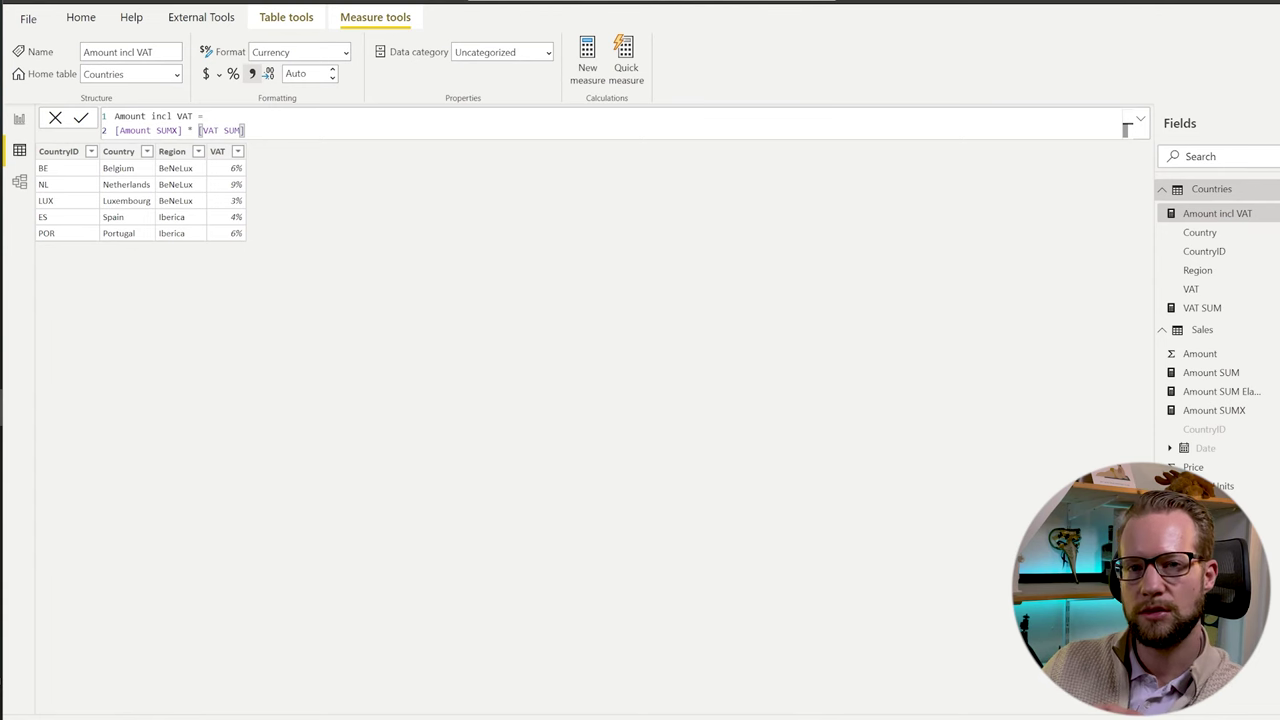
{"action": "left_click_drag", "start_coordinate": [244, 130], "coordinate": [114, 130]}
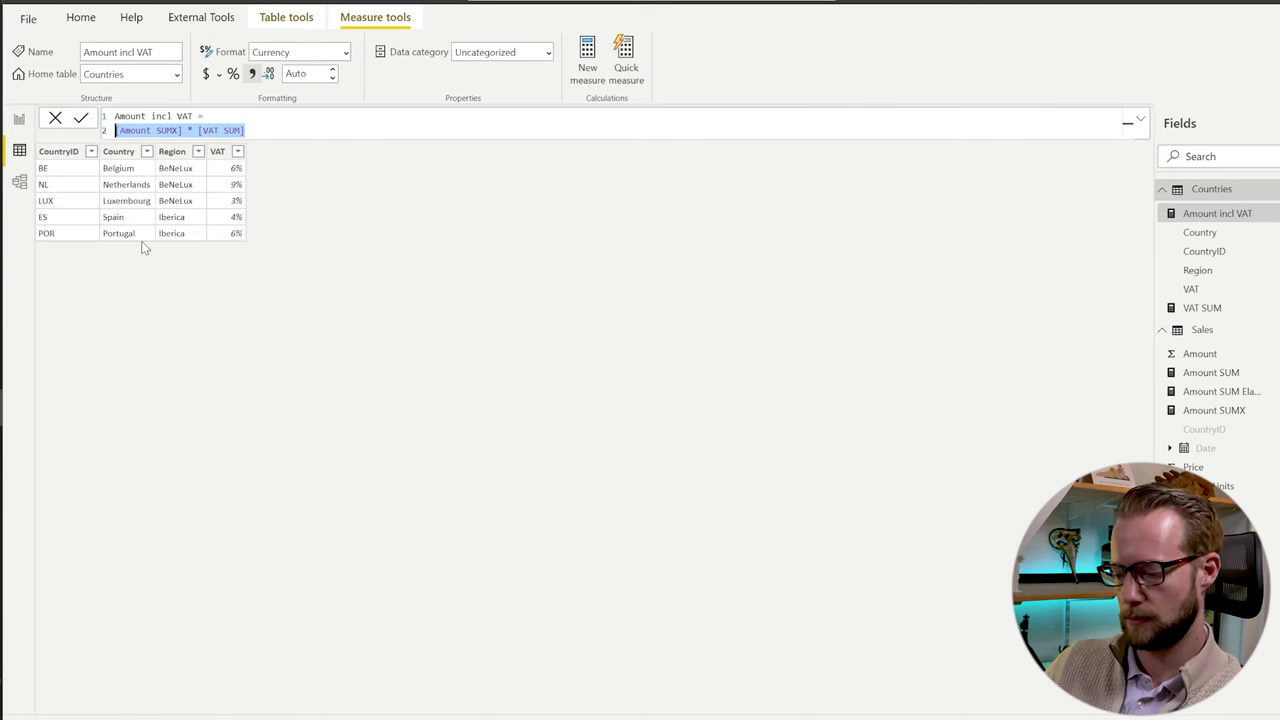
Step: Start rewriting Amount incl VAT as SUMX( Countries, ... ) on new lines
{"action": "type", "text": "SUMX("}
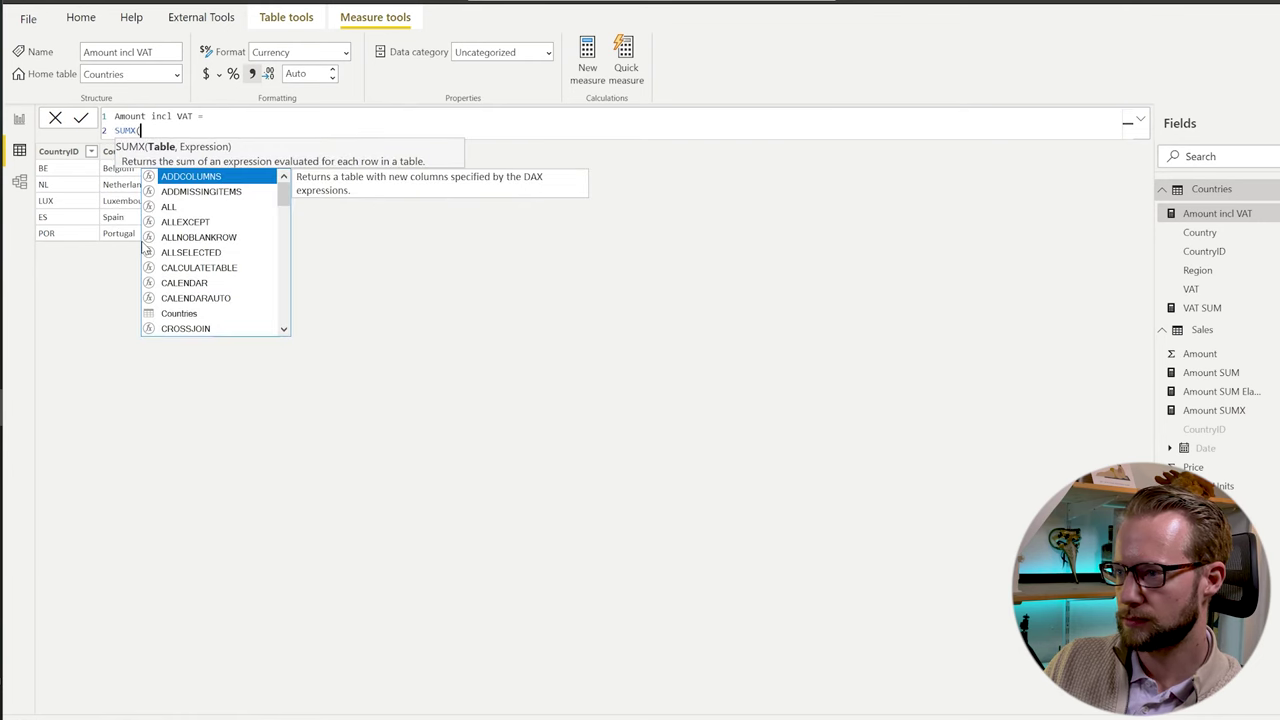
{"action": "key", "text": "shift+Return"}
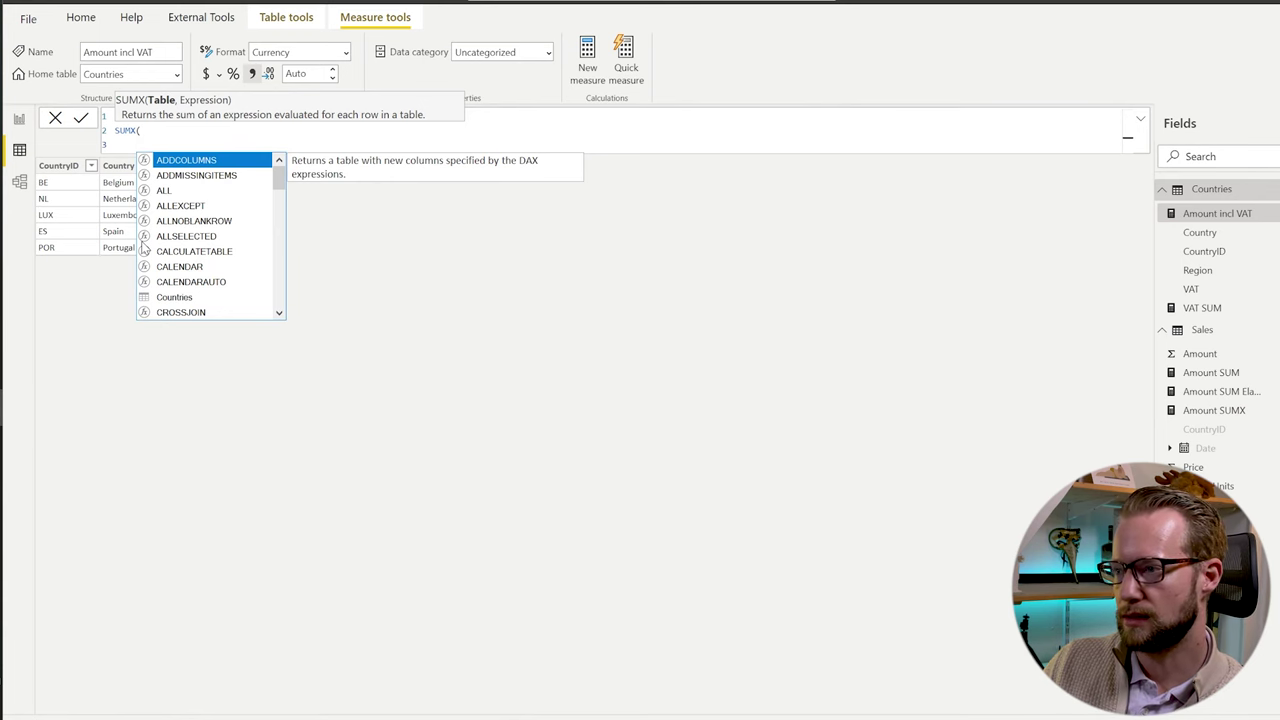
{"action": "type", "text": "coun"}
{"action": "key", "text": "Tab"}
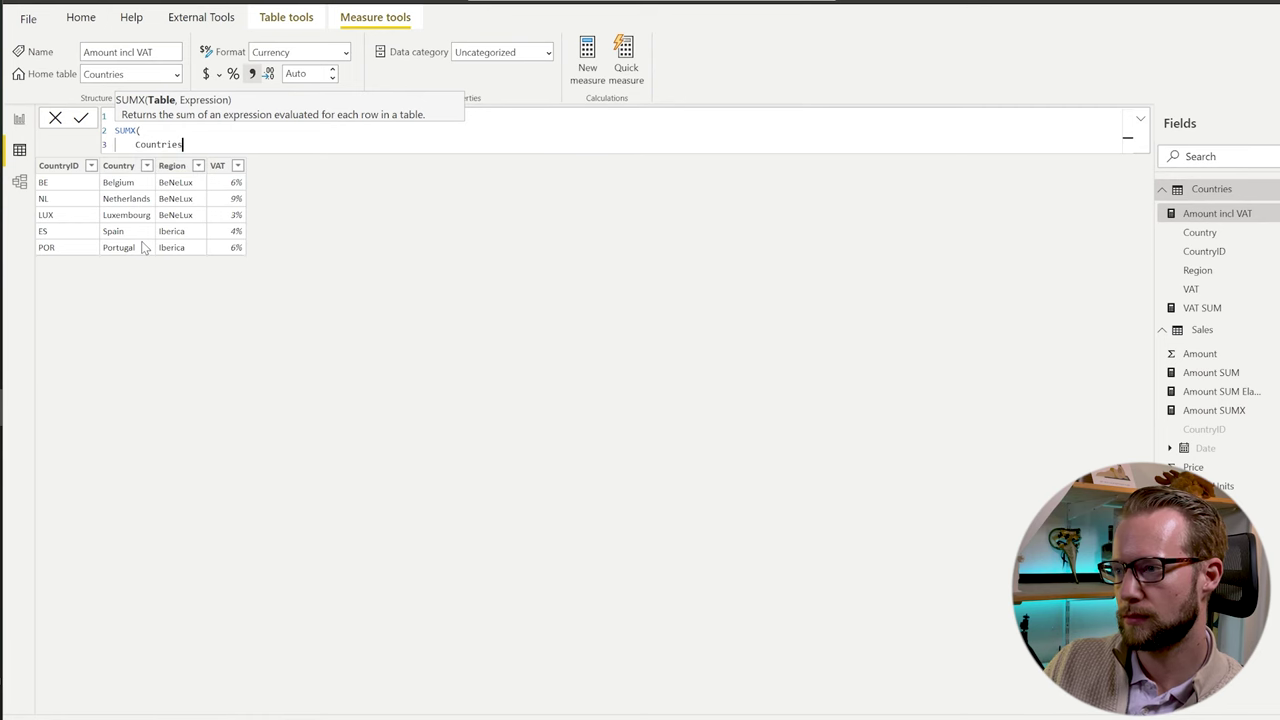
{"action": "type", "text": ","}
{"action": "key", "text": "Return"}
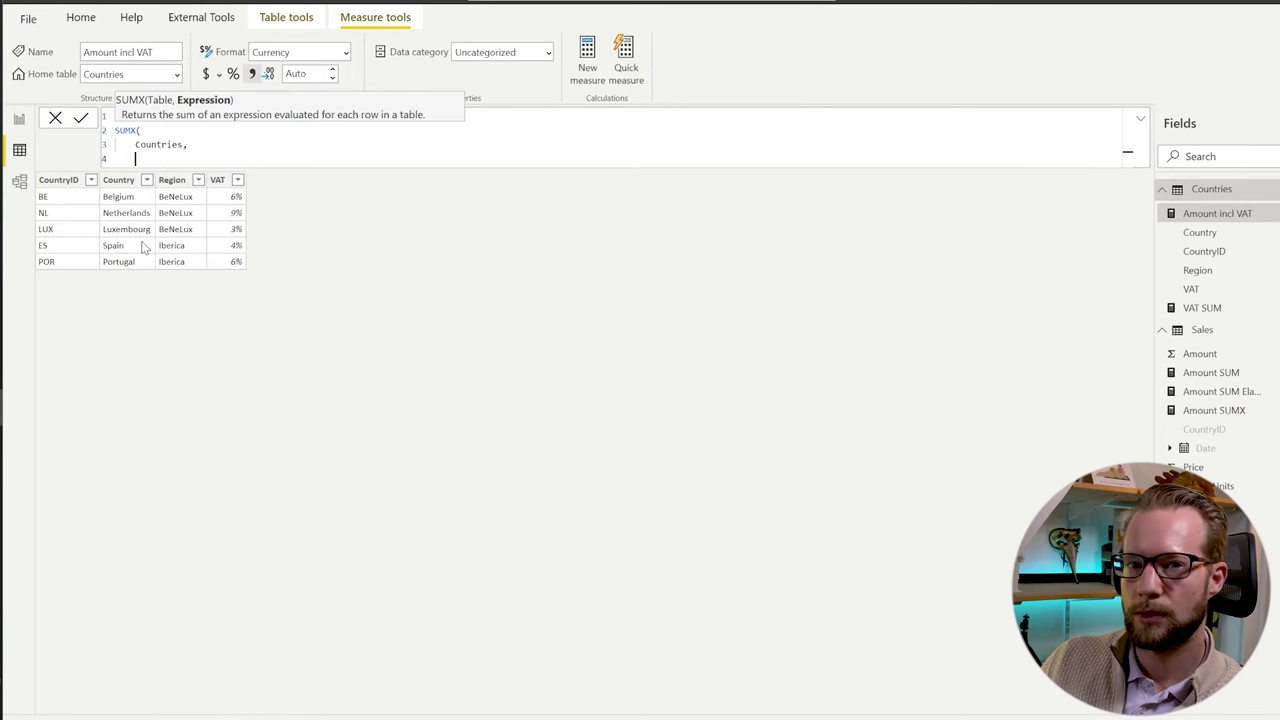
Step: Complete the SUMX expression as [Amount SUMX] * Countries[VAT] and commit the measure
{"action": "type", "text": "["}
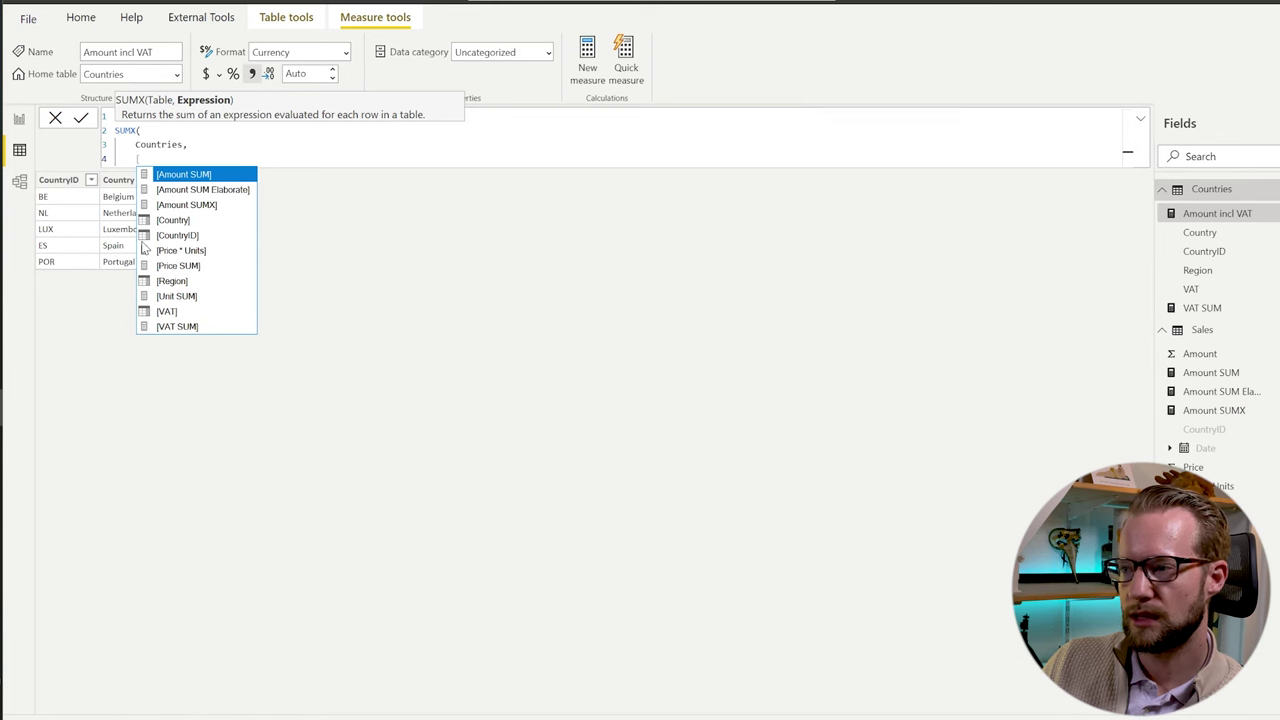
{"action": "key", "text": "BackSpace"}
{"action": "type", "text": "["}
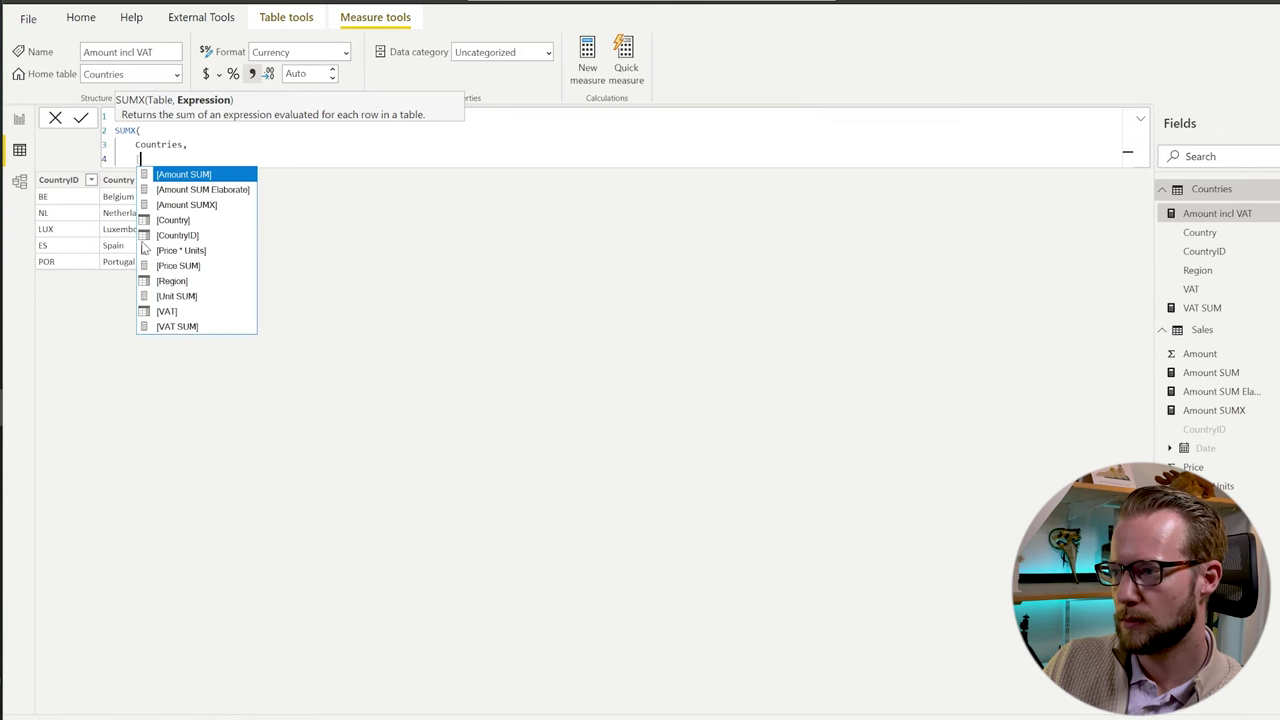
{"action": "type", "text": "amou"}
{"action": "key", "text": "Down"}
{"action": "key", "text": "Down"}
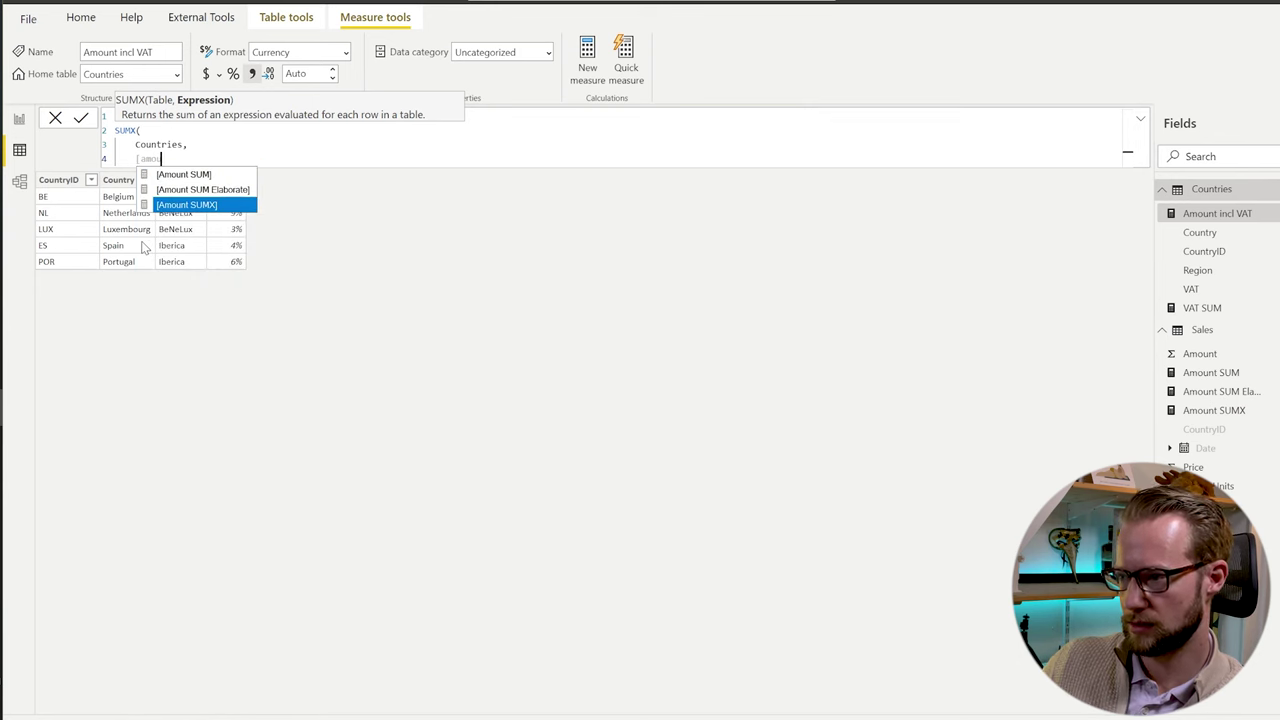
{"action": "key", "text": "Tab"}
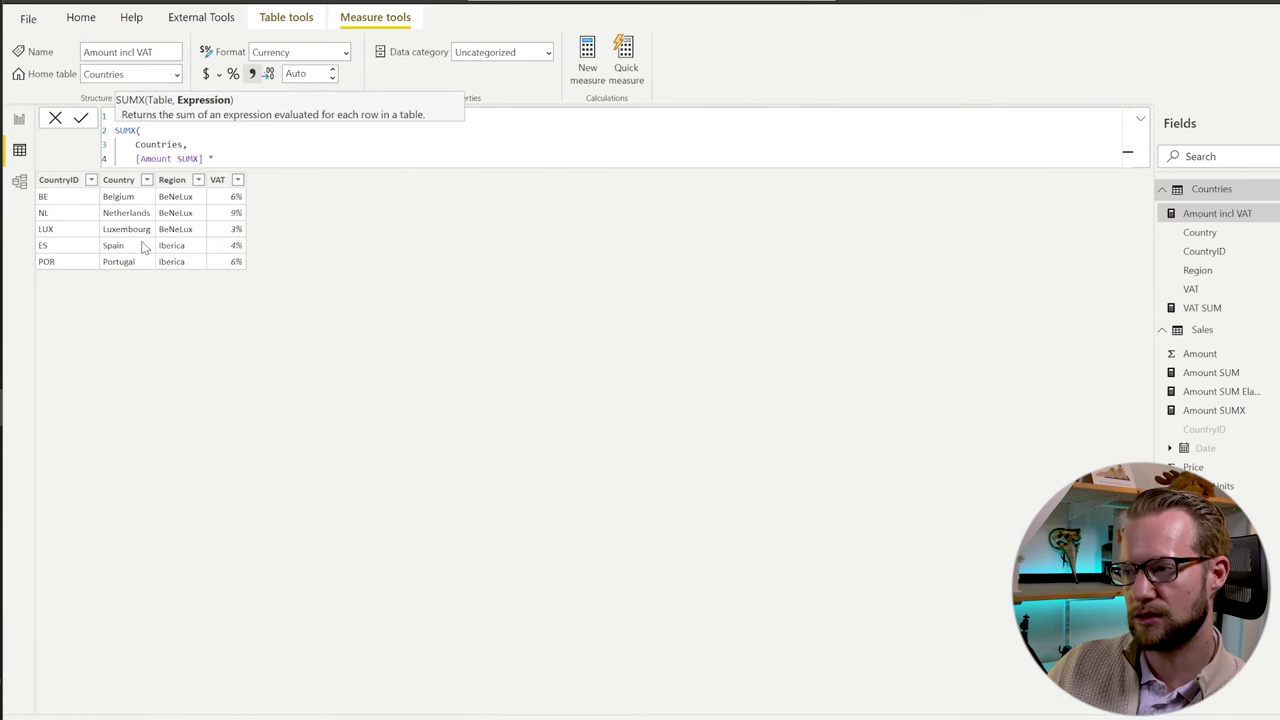
{"action": "type", "text": "vat"}
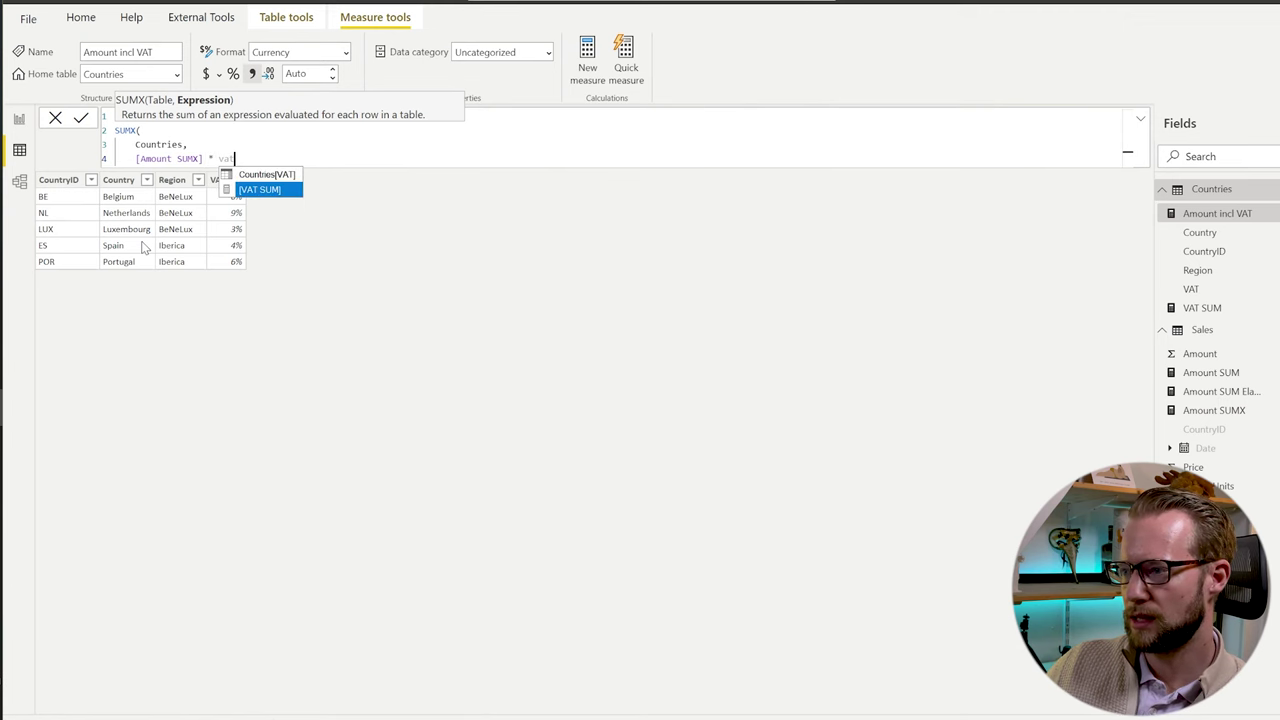
{"action": "key", "text": "Up"}
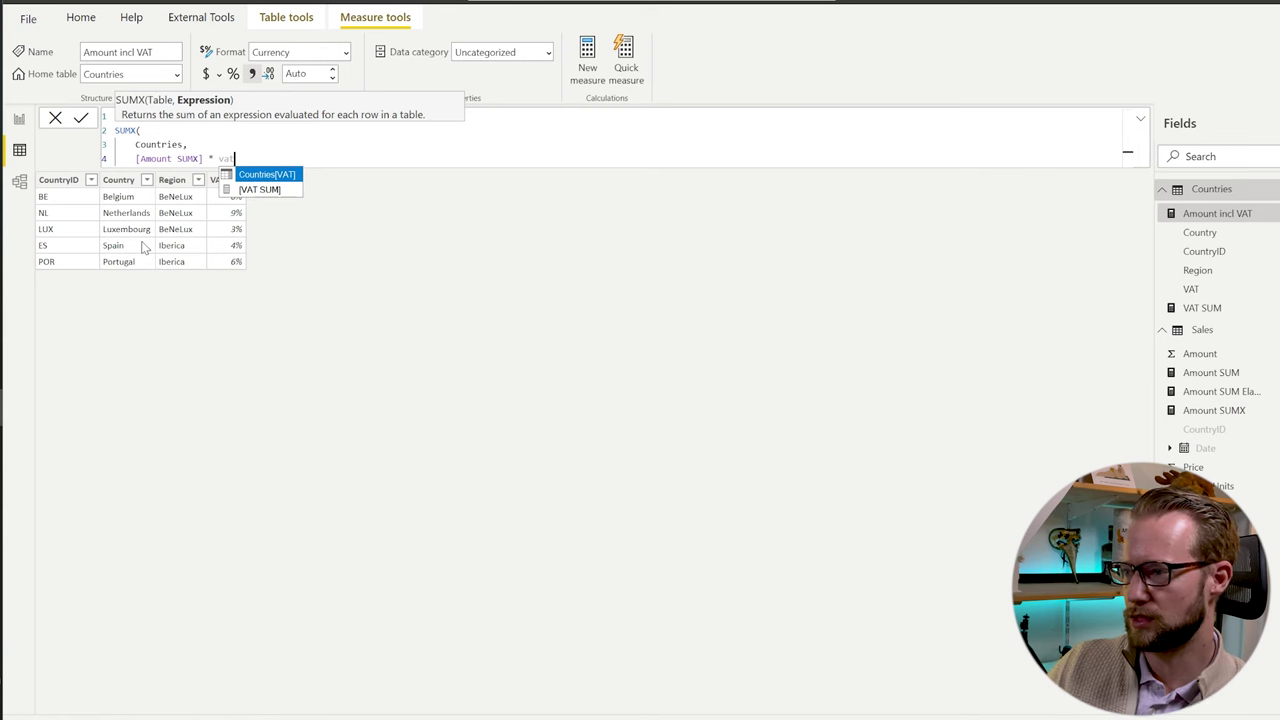
{"action": "key", "text": "Tab"}
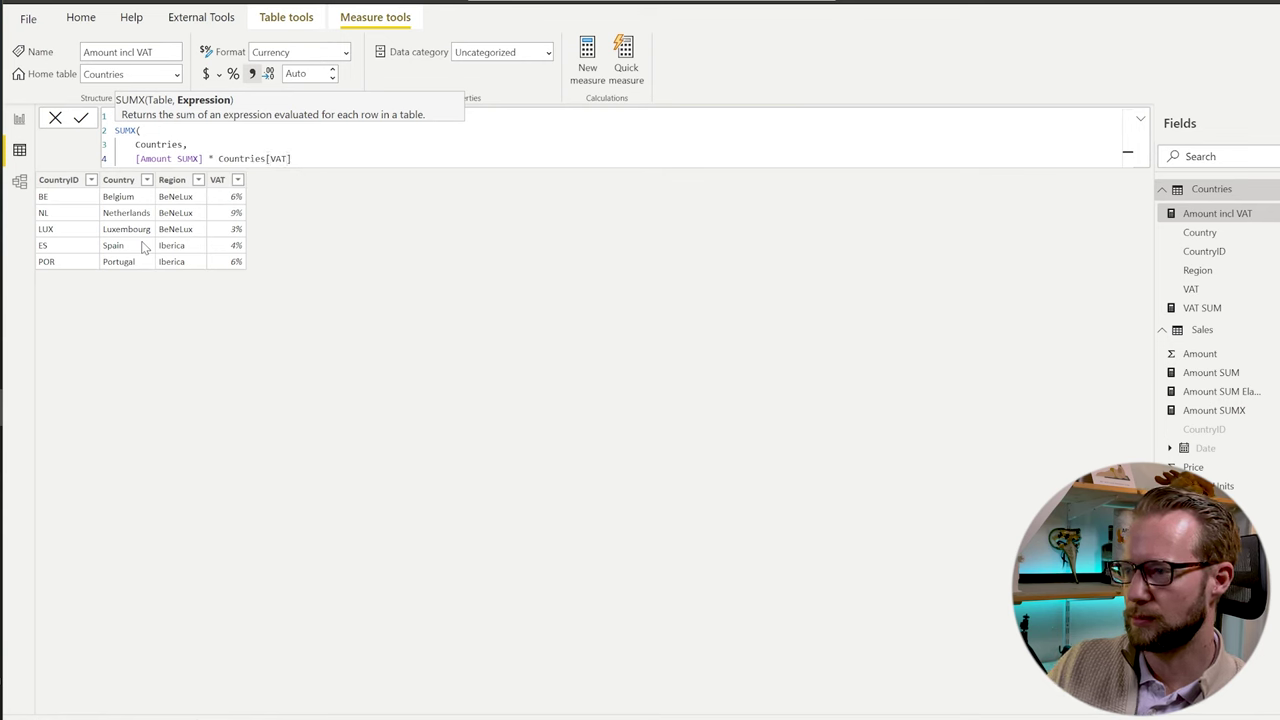
{"action": "type", "text": ")"}
{"action": "key", "text": "Return"}
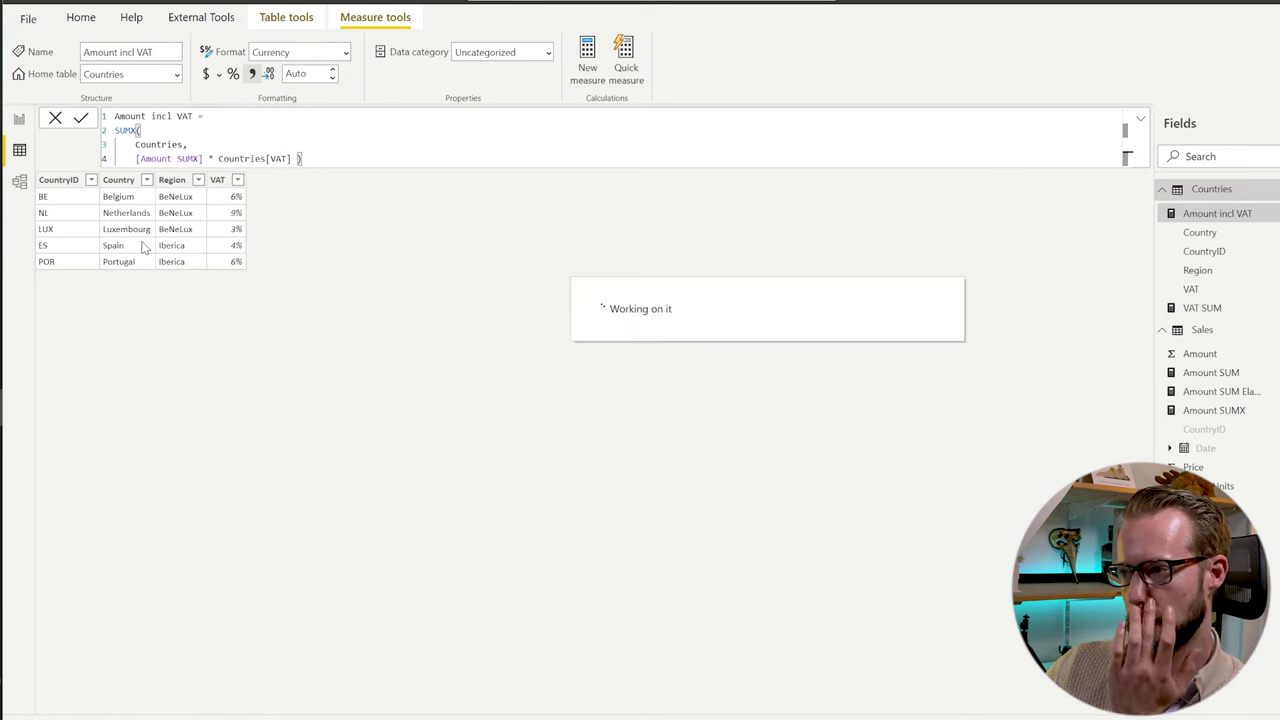
Step: Change the expression to [Amount SUMX] * ( 1 + Countries[VAT] ) and commit it
{"action": "left_click", "coordinate": [19, 120]}
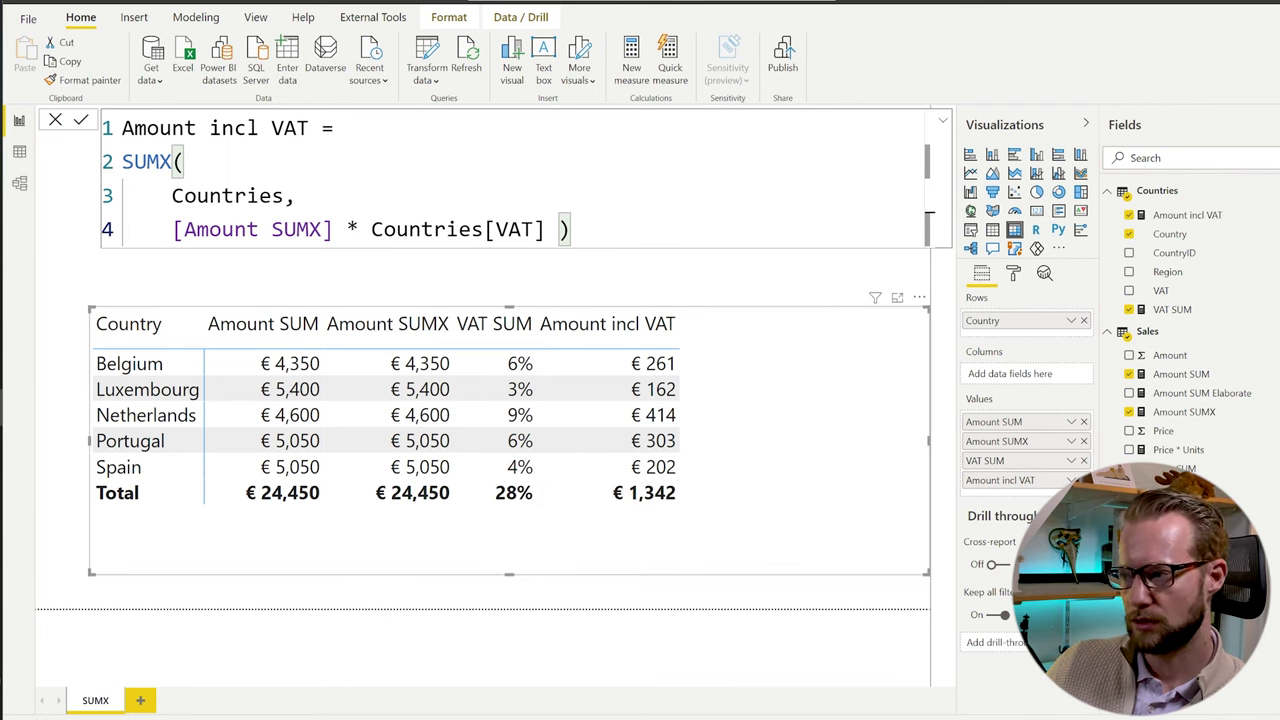
{"action": "left_click", "coordinate": [371, 229]}
{"action": "type", "text": "( 1"}
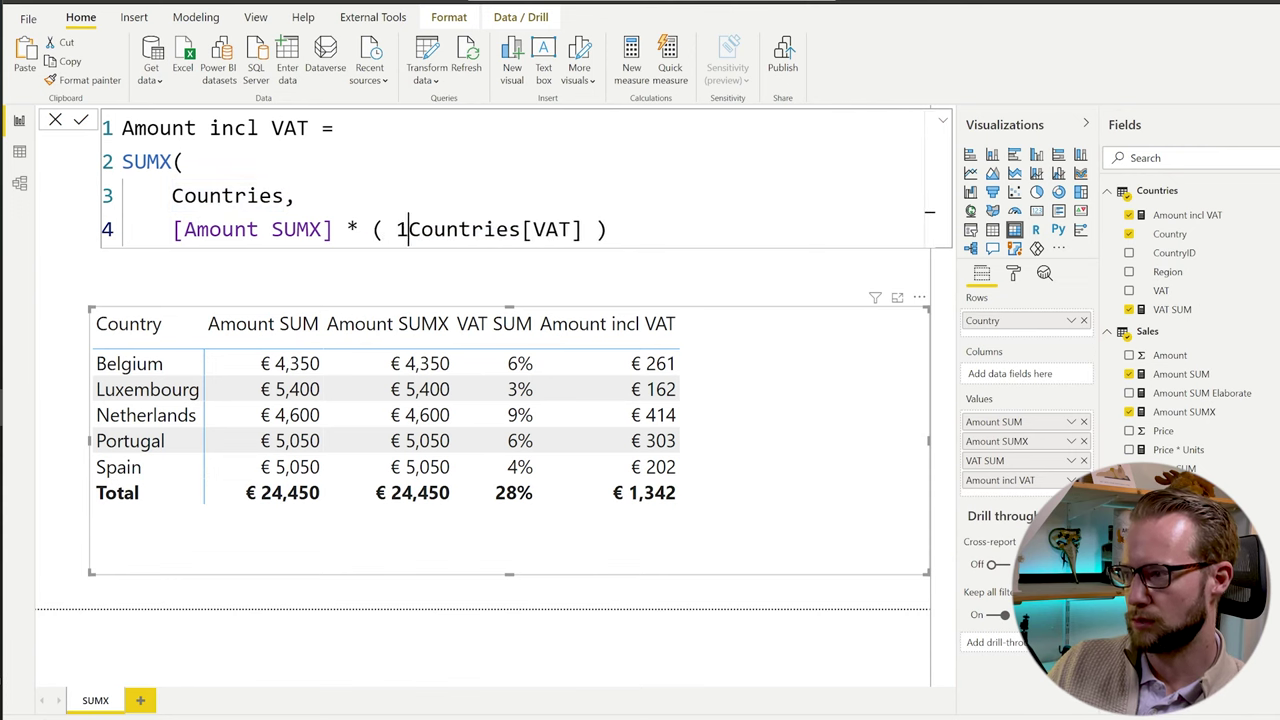
{"action": "type", "text": " +"}
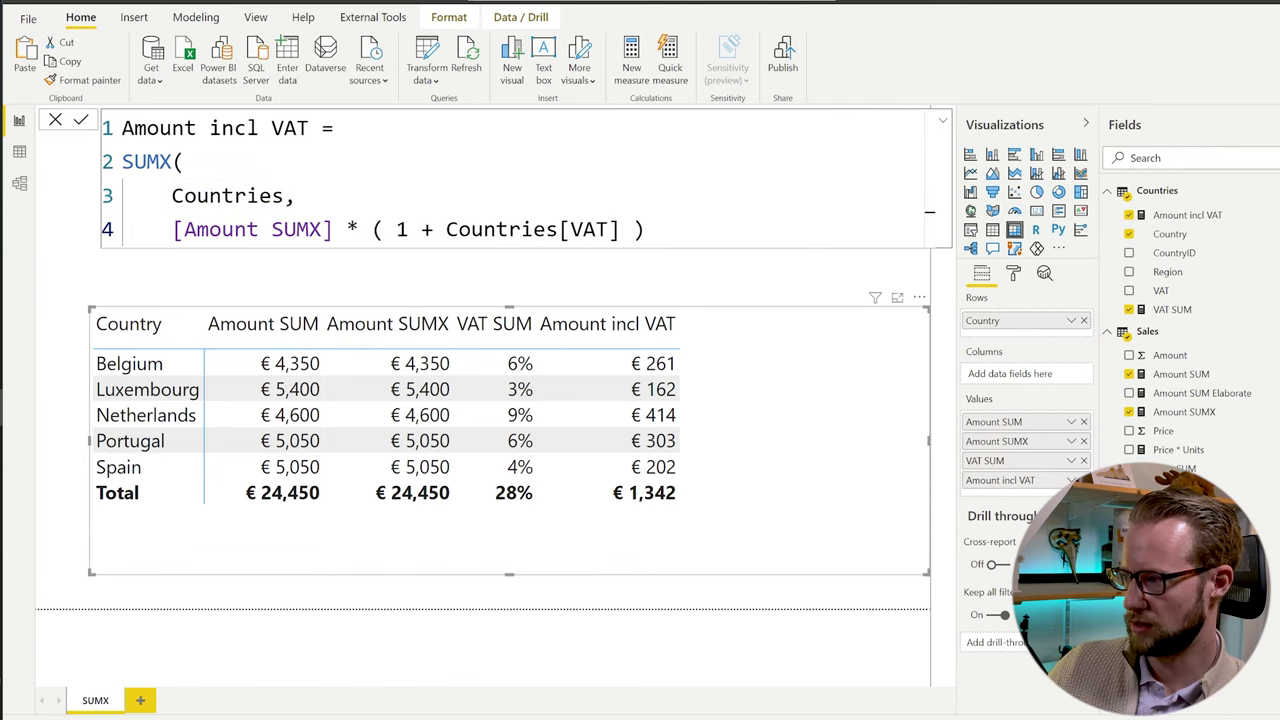
{"action": "left_click", "coordinate": [617, 229]}
{"action": "type", "text": ")"}
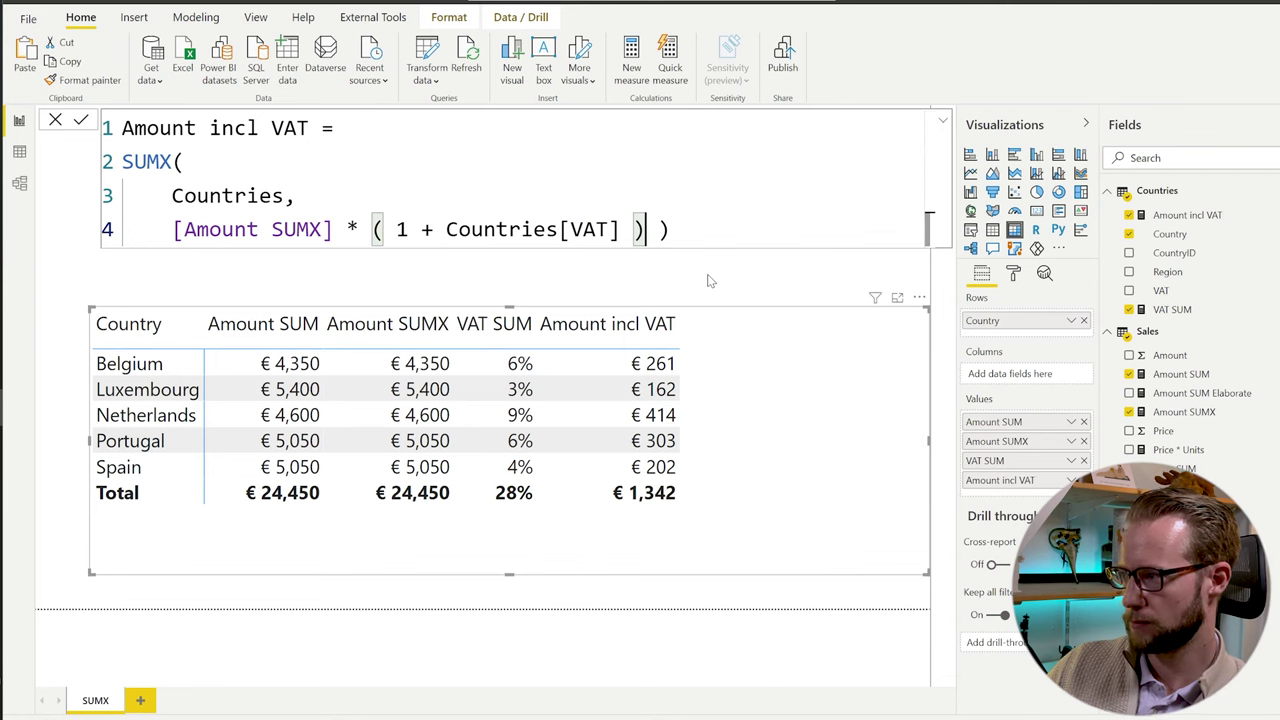
{"action": "key", "text": "Return"}
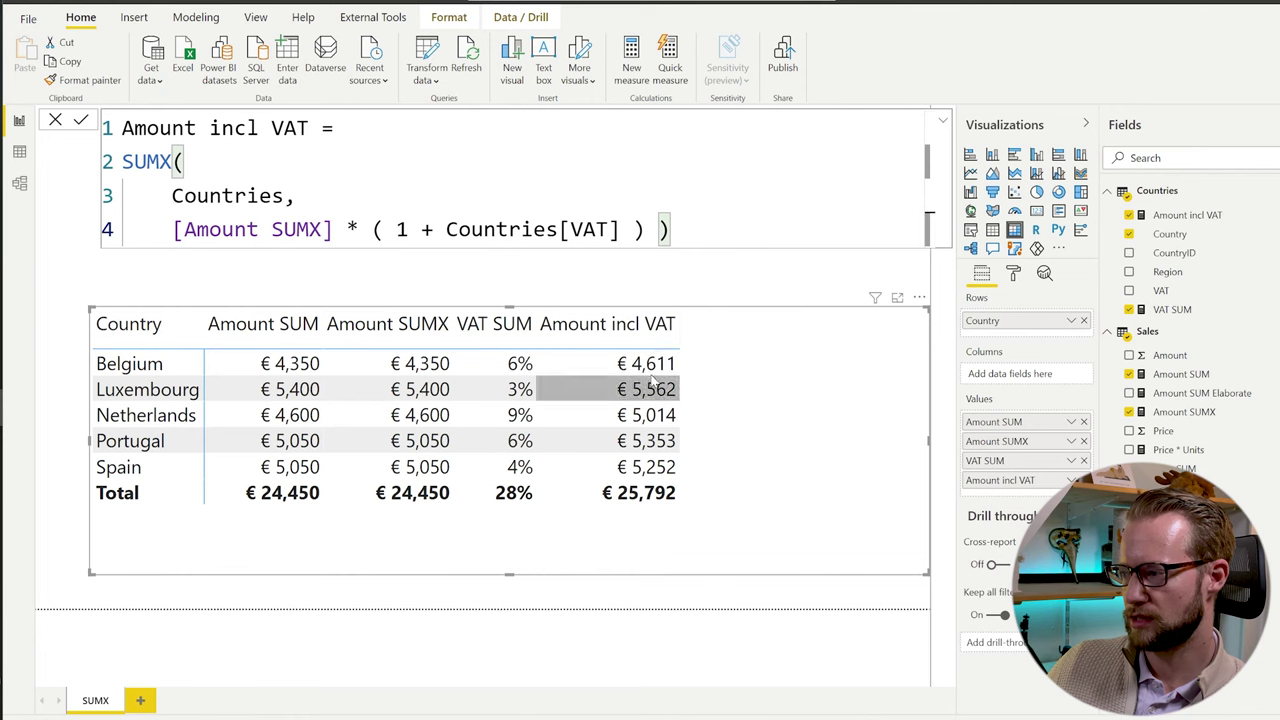
Step: Copy the SUMX( Sales, Sales[Units] * Sales[Price] ) body from the Amount SUMX measure
{"action": "left_click", "coordinate": [19, 155]}
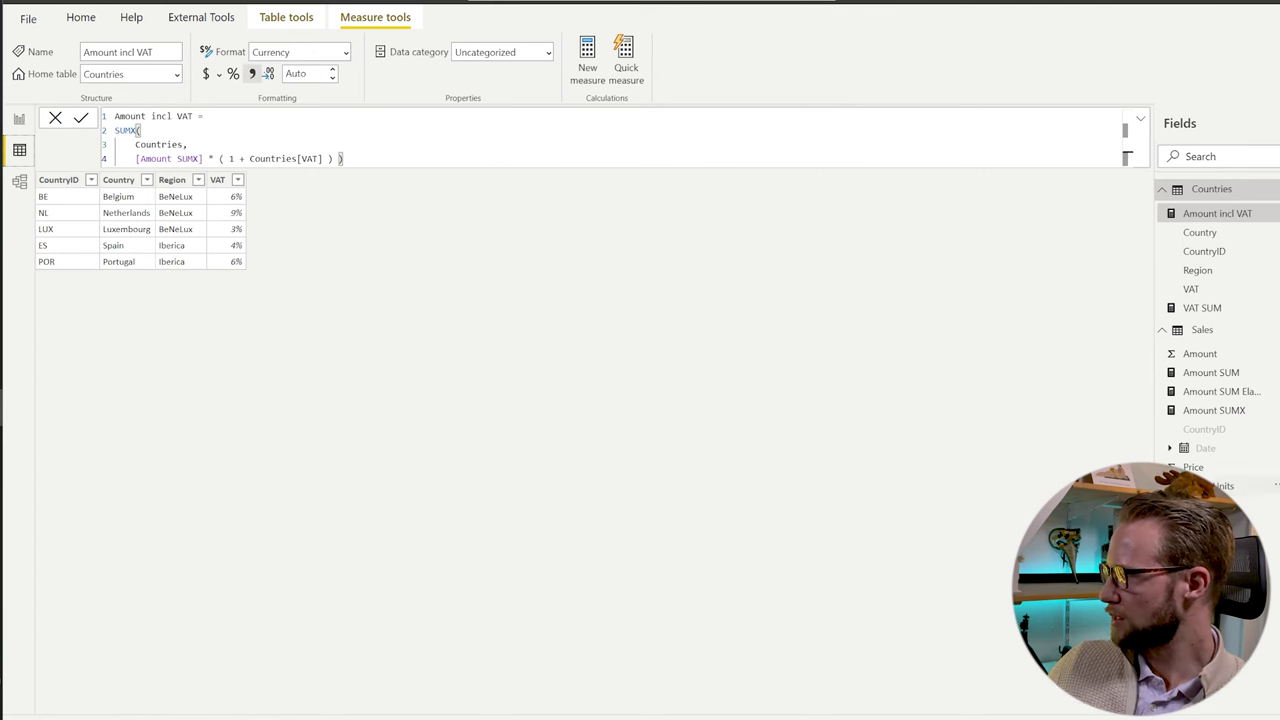
{"action": "left_click", "coordinate": [1234, 410]}
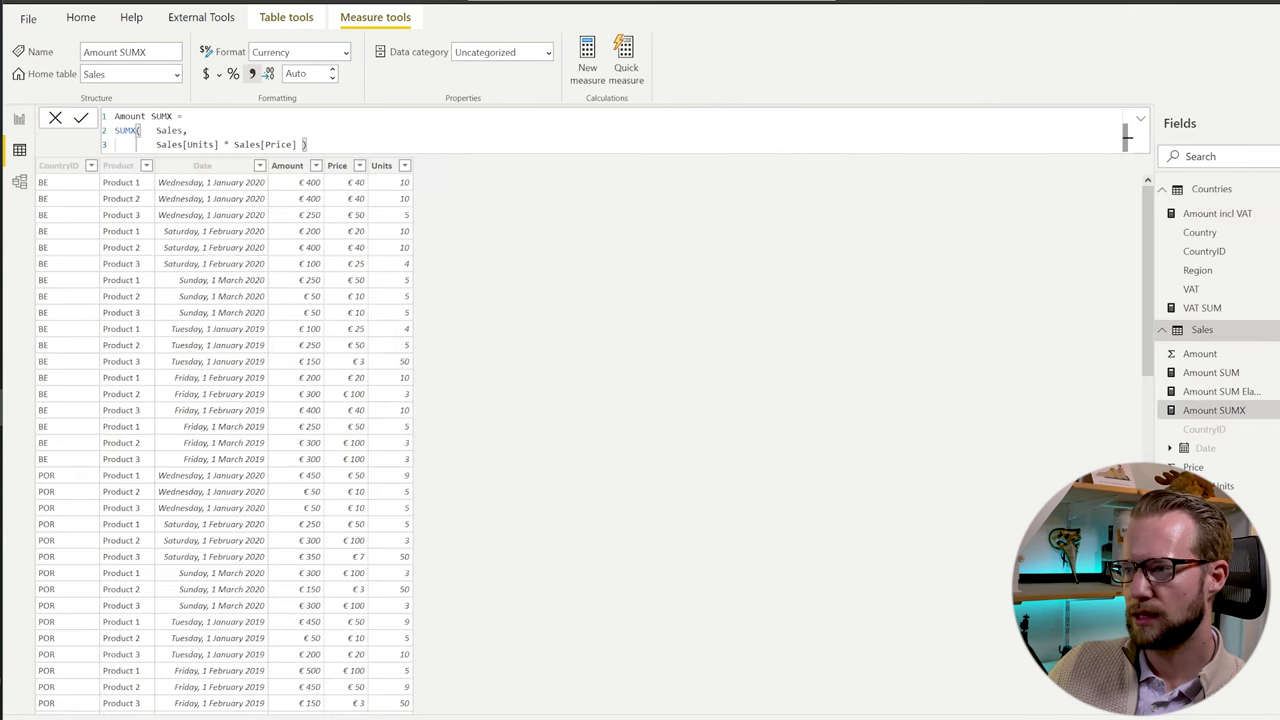
{"action": "left_click_drag", "start_coordinate": [103, 130], "coordinate": [103, 144]}
{"action": "key", "text": "ctrl+c"}
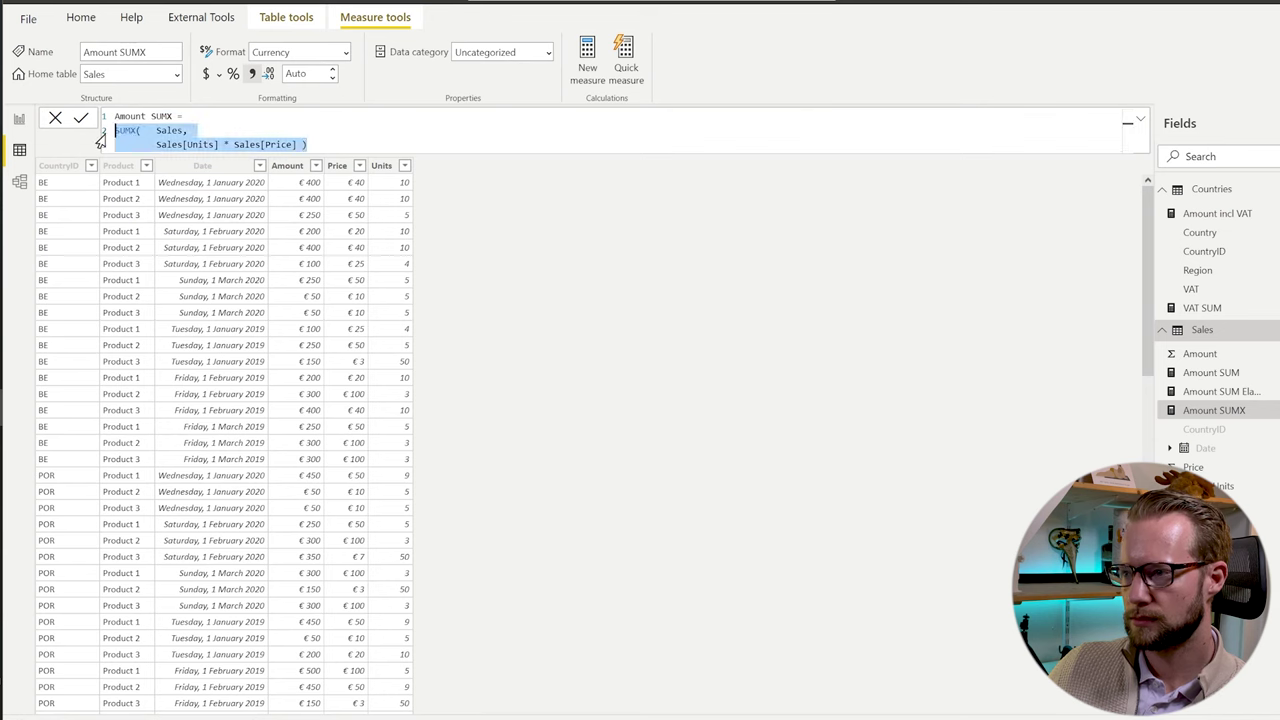
Step: Paste it over [Amount SUMX] in Amount incl VAT, reformat the lines, commit, and check the report
{"action": "left_click", "coordinate": [1237, 213]}
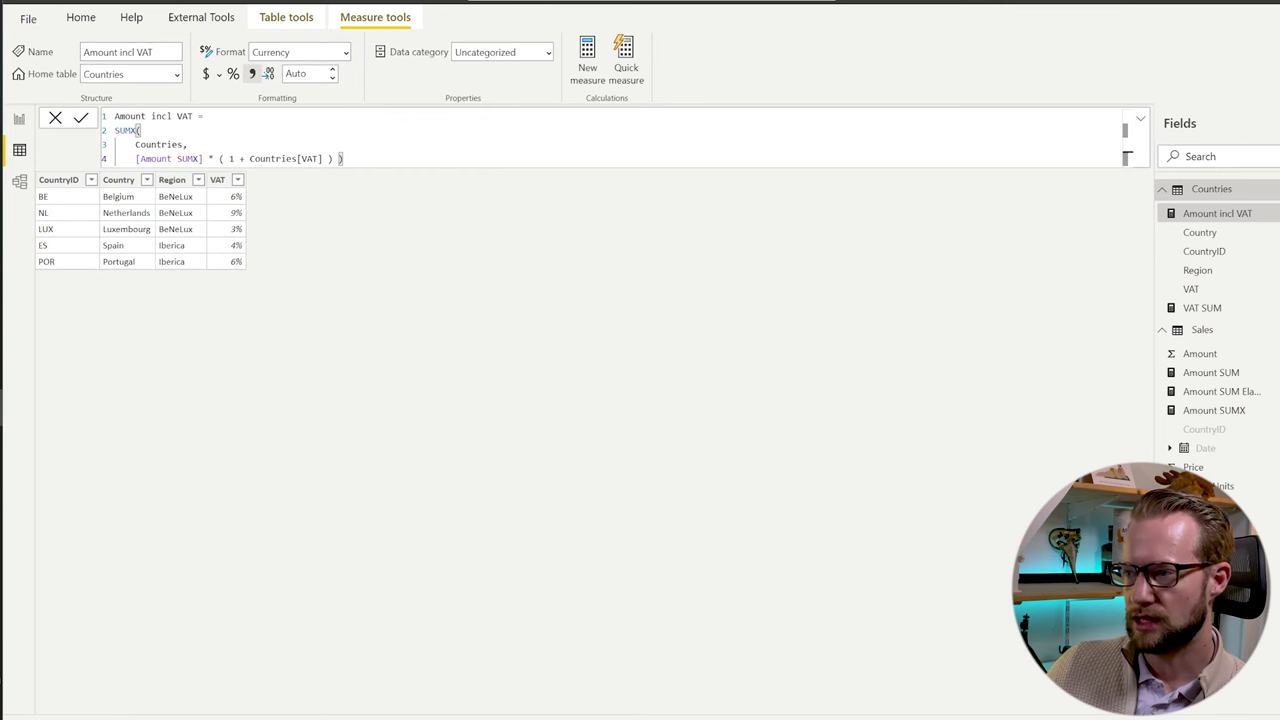
{"action": "left_click_drag", "start_coordinate": [202, 158], "coordinate": [135, 159]}
{"action": "key", "text": "ctrl+v"}
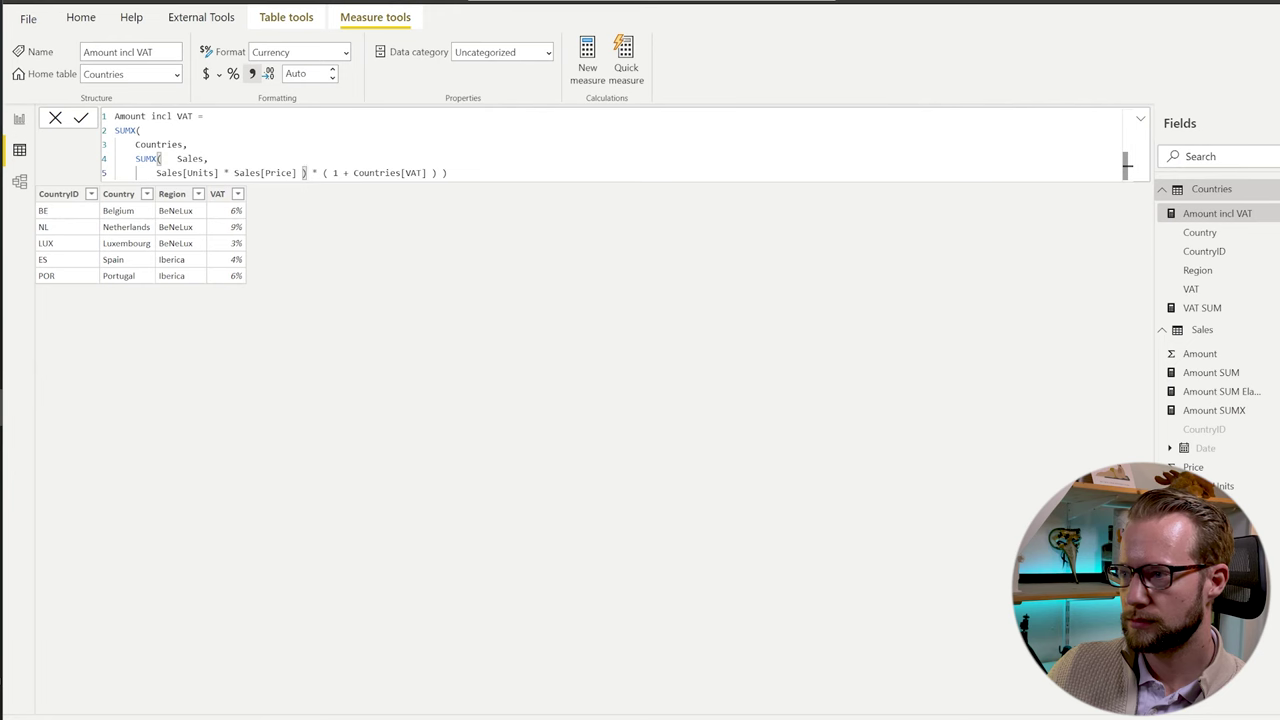
{"action": "left_click", "coordinate": [1127, 160]}
{"action": "key", "text": "BackSpace"}
{"action": "key", "text": "BackSpace"}
{"action": "key", "text": "BackSpace"}
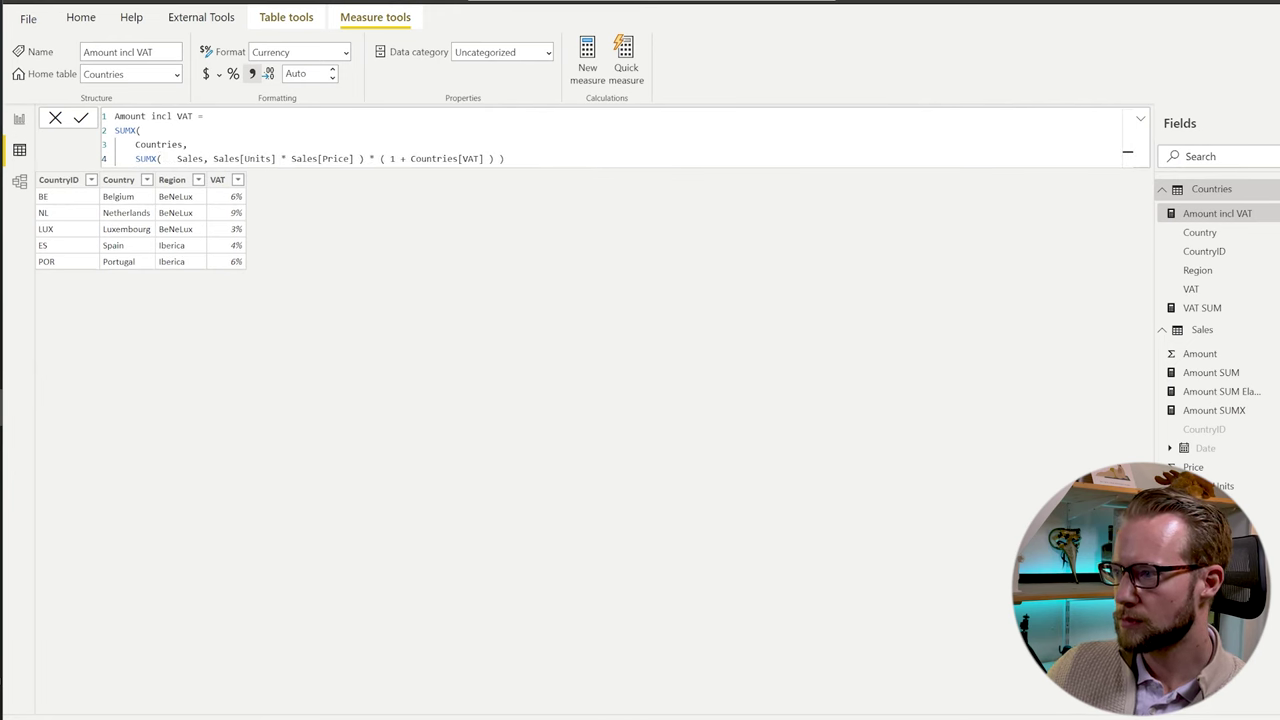
{"action": "key", "text": "shift+Return"}
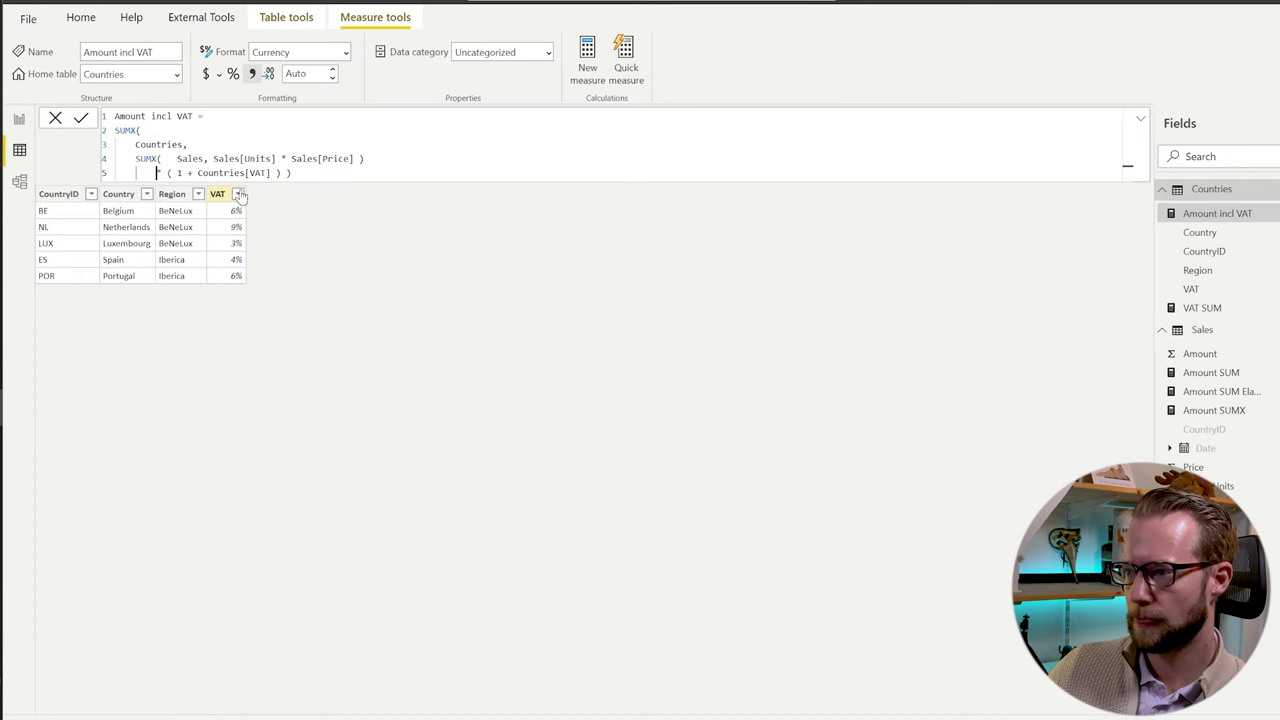
{"action": "key", "text": "End"}
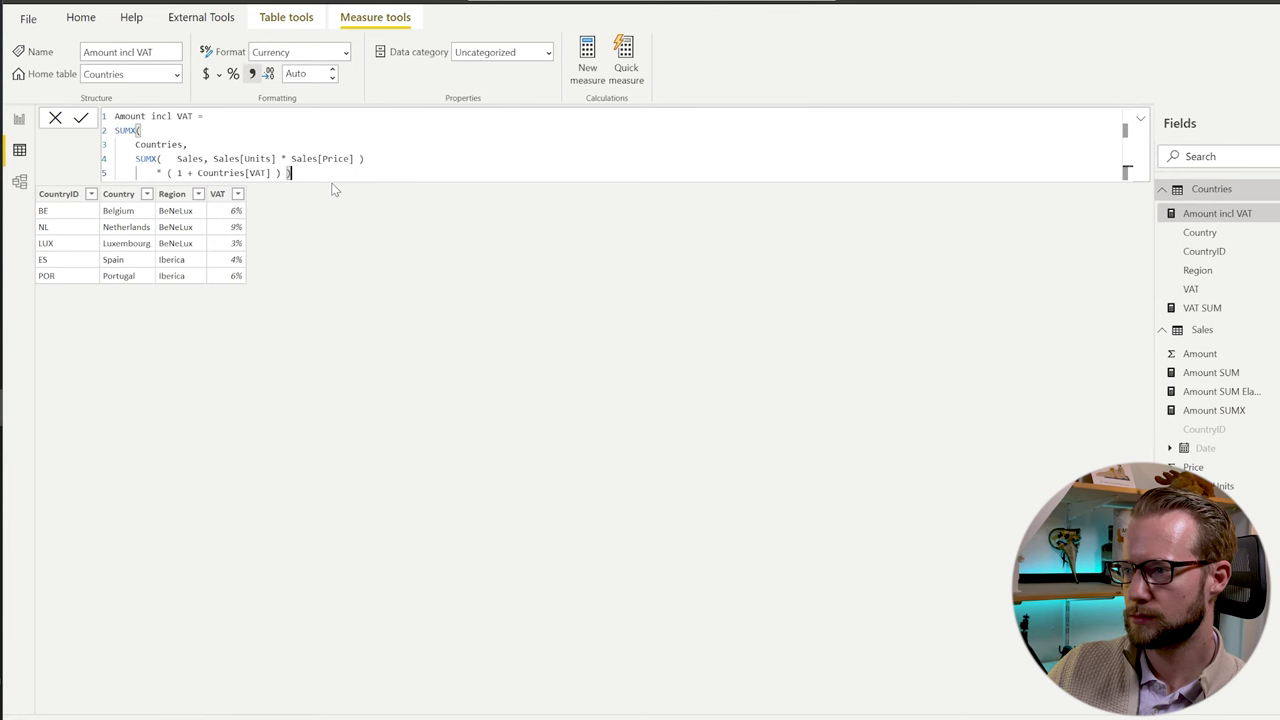
{"action": "key", "text": "Return"}
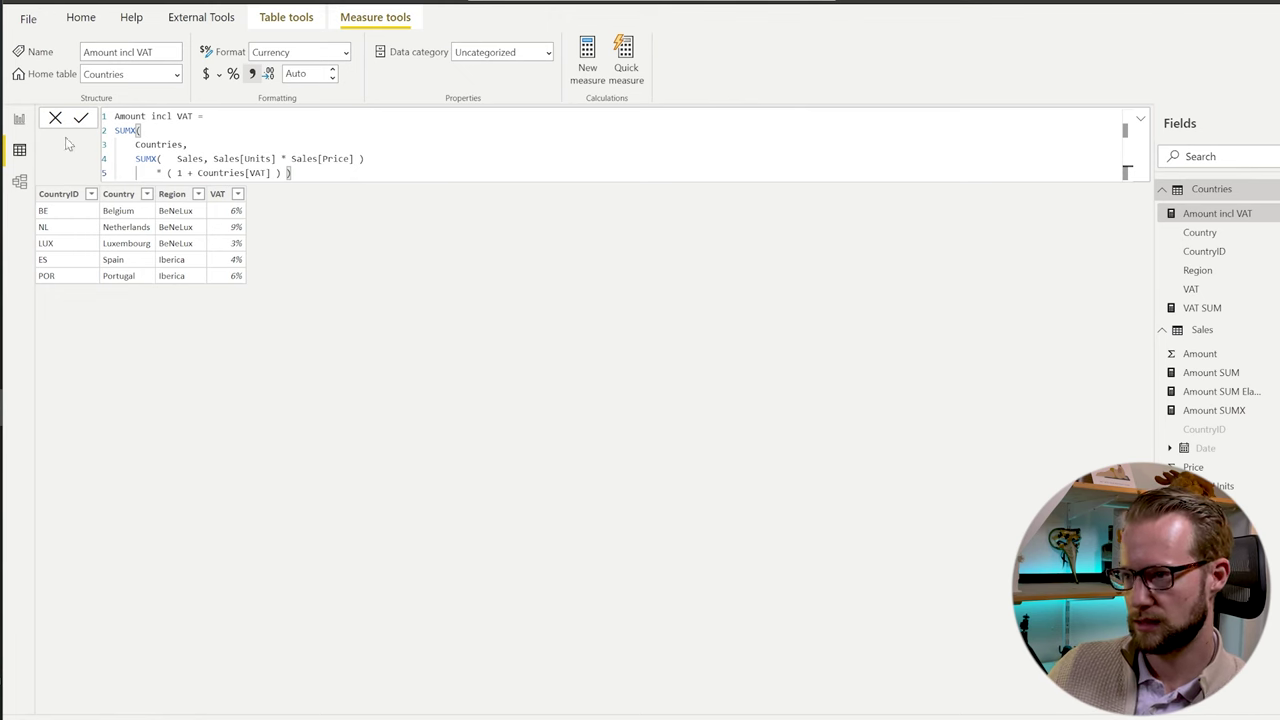
{"action": "left_click", "coordinate": [19, 119]}
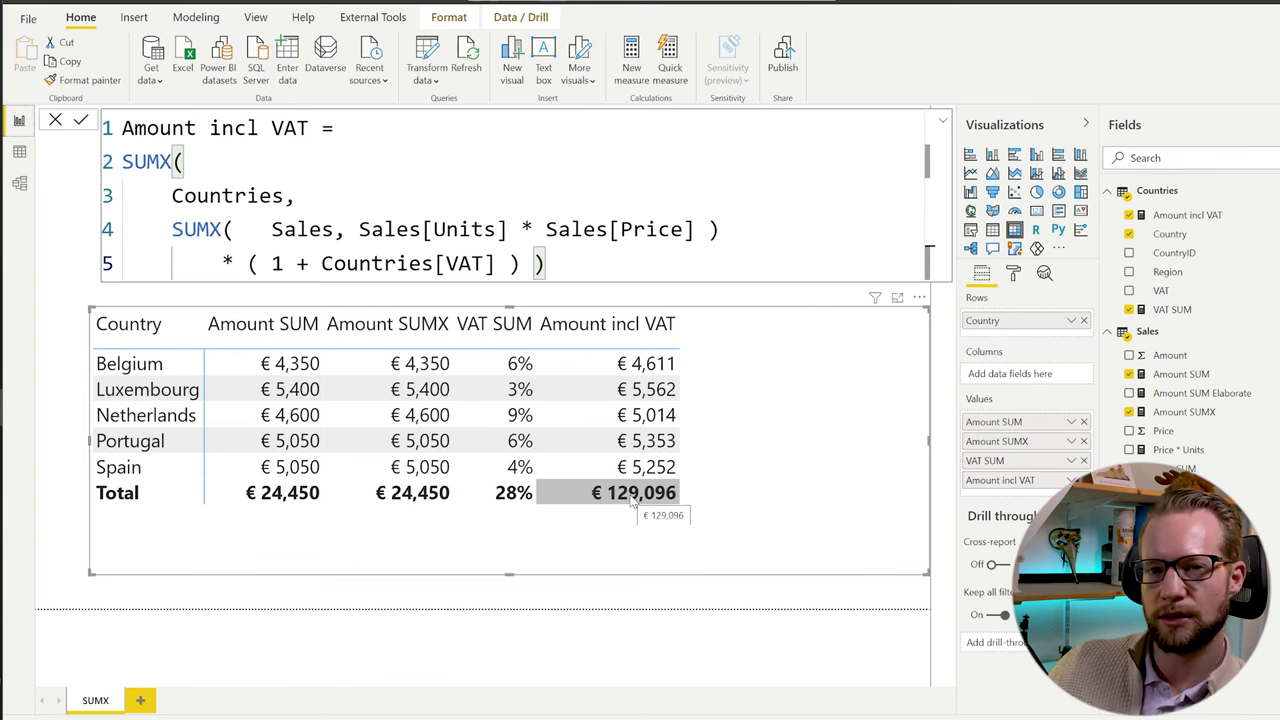
Step: Wrap the inner Sales SUMX on line 4 in CALCULATE( ) and commit the measure
{"action": "left_click", "coordinate": [19, 151]}
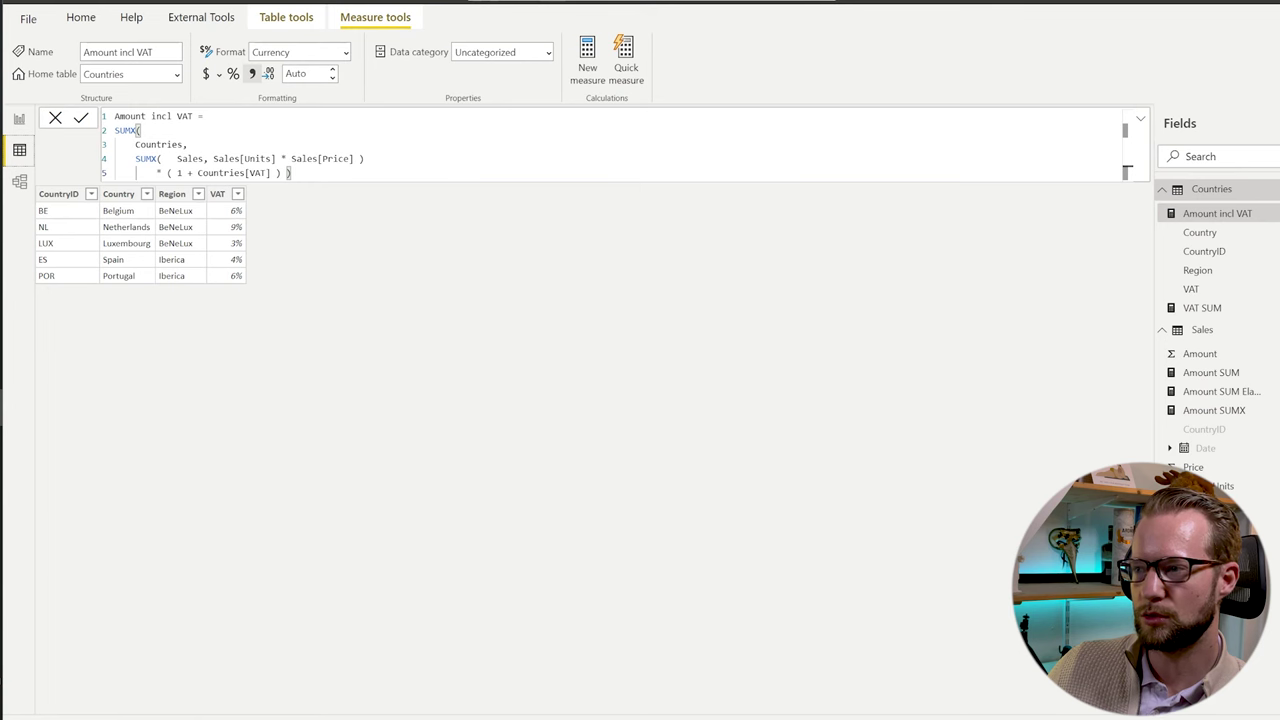
{"action": "key", "text": "Up"}
{"action": "key", "text": "Home"}
{"action": "type", "text": "CAL"}
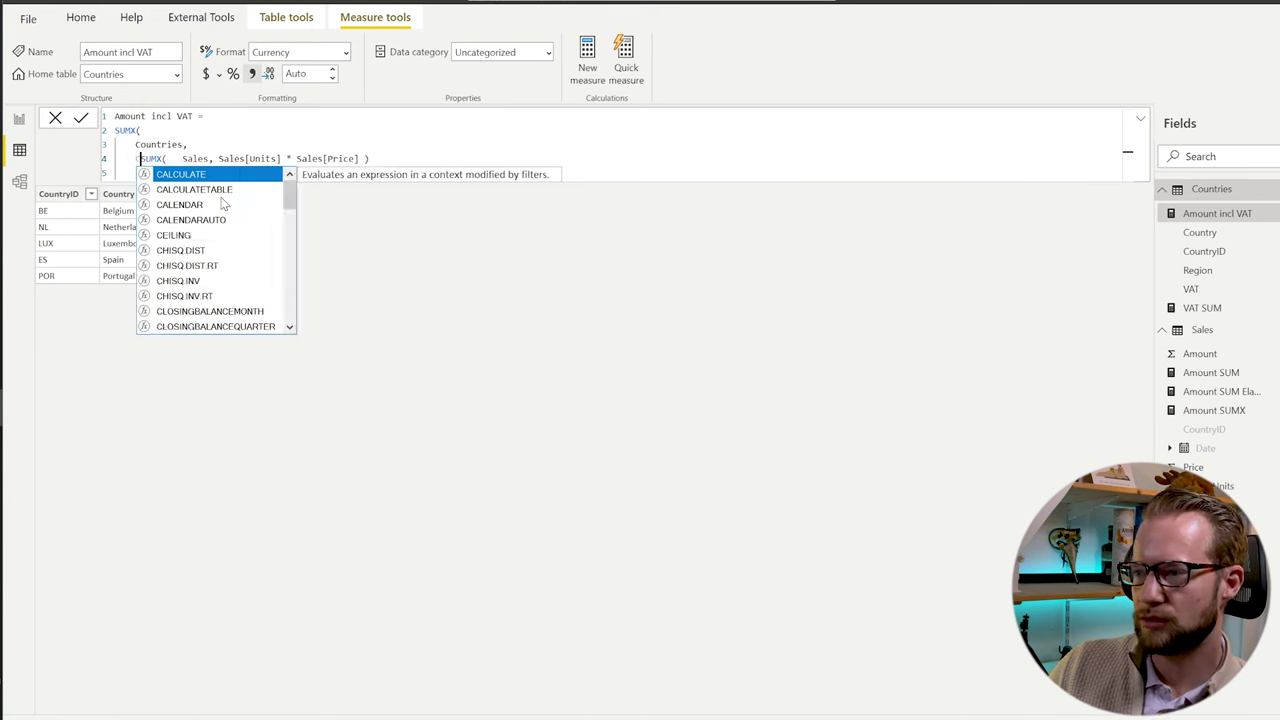
{"action": "key", "text": "Tab"}
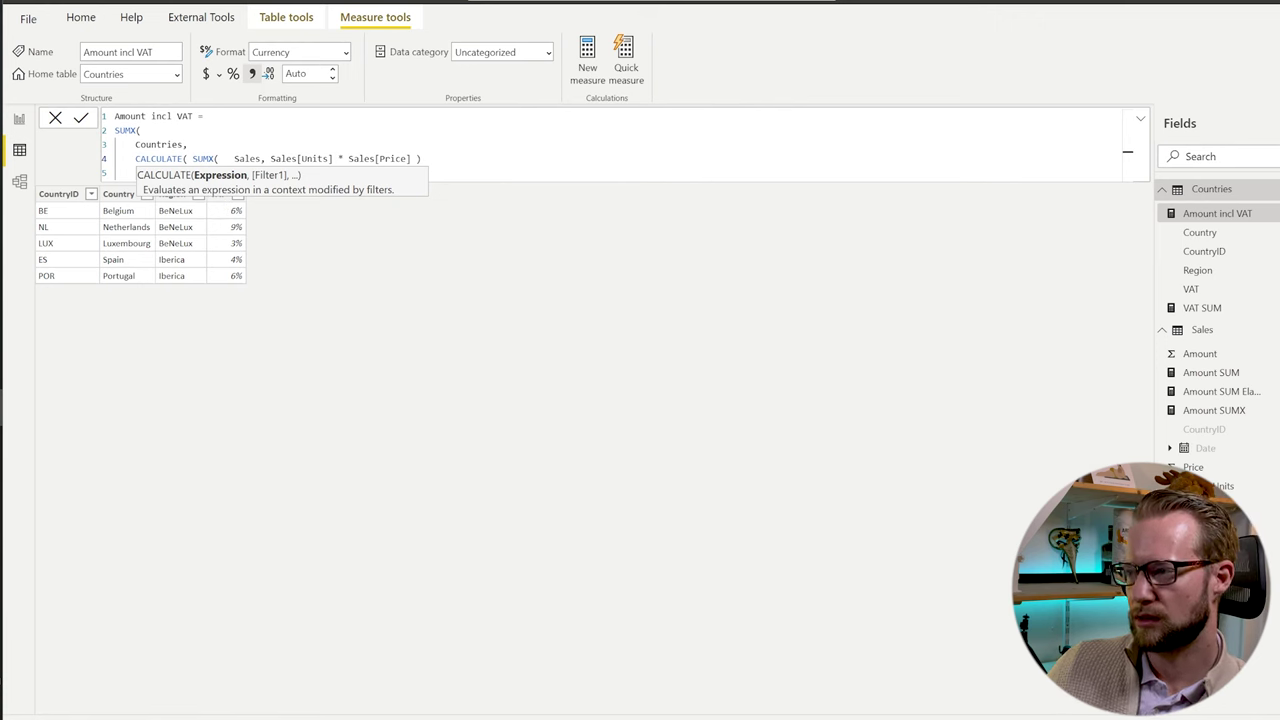
{"action": "type", "text": ")"}
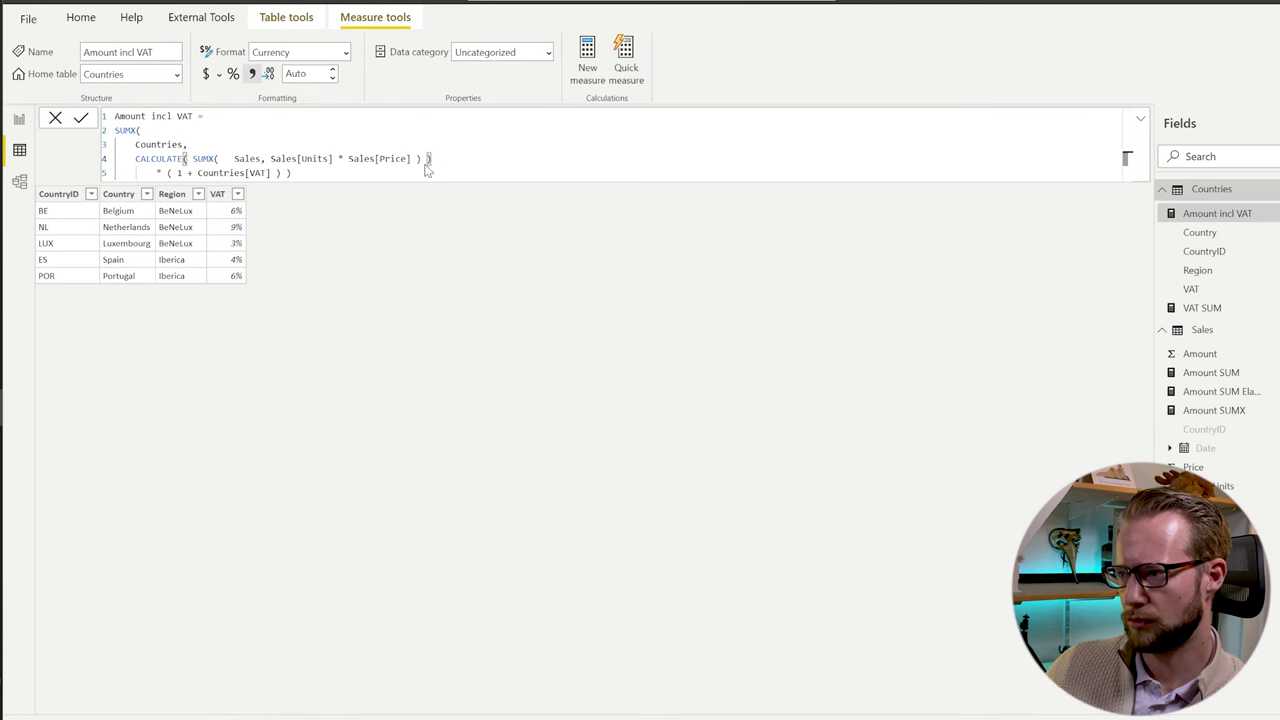
{"action": "key", "text": "Return"}
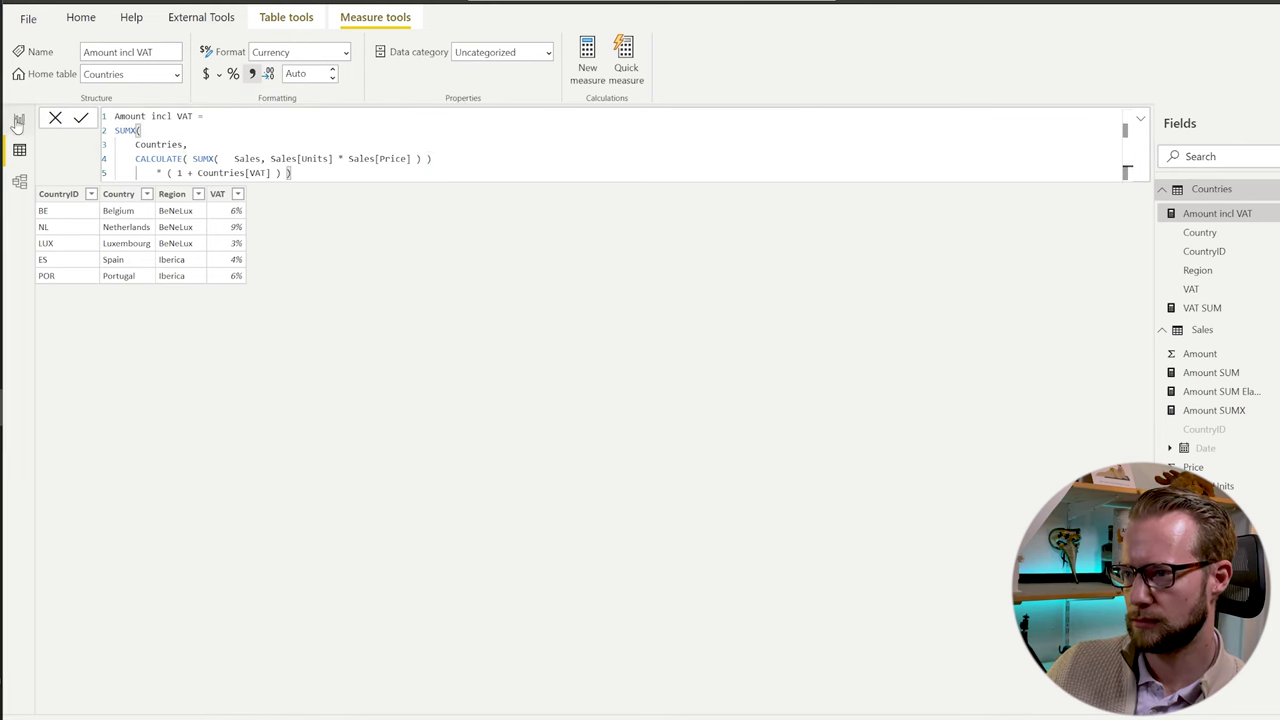
Step: Check the €25,792 report total and review the CALCULATE line in the formula bar
{"action": "left_click", "coordinate": [19, 119]}
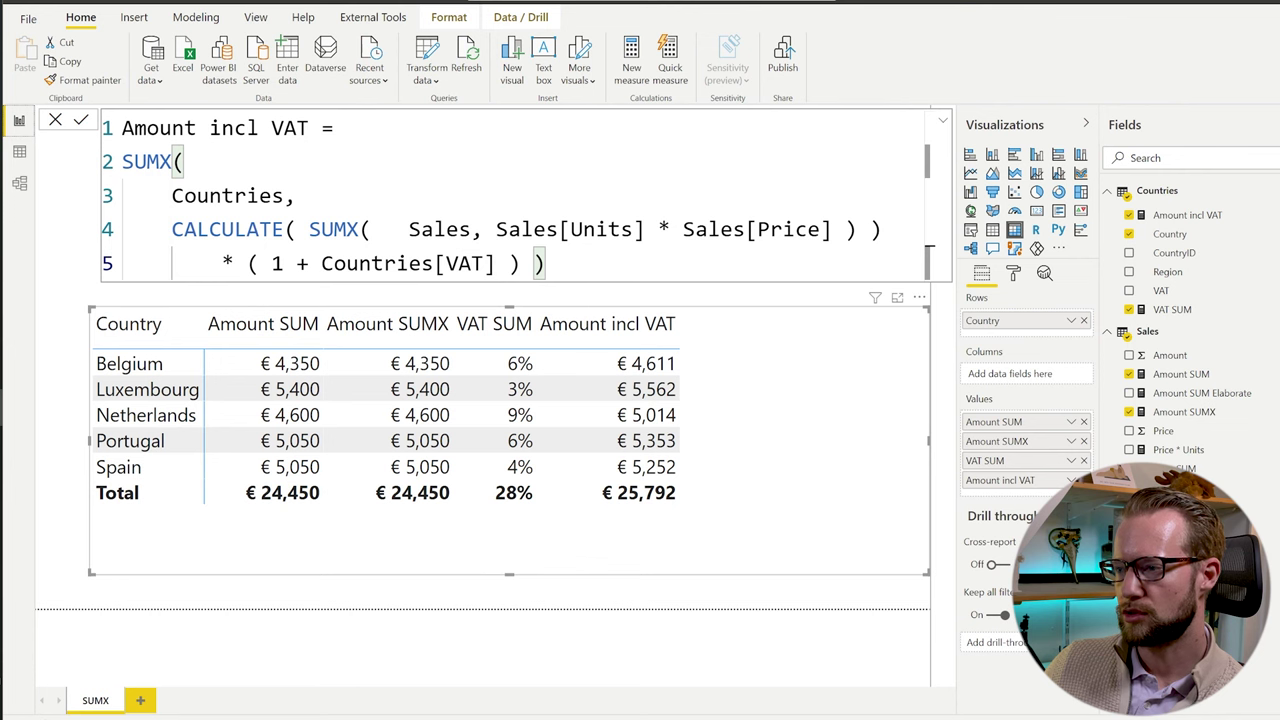
{"action": "left_click_drag", "start_coordinate": [172, 229], "coordinate": [857, 229]}
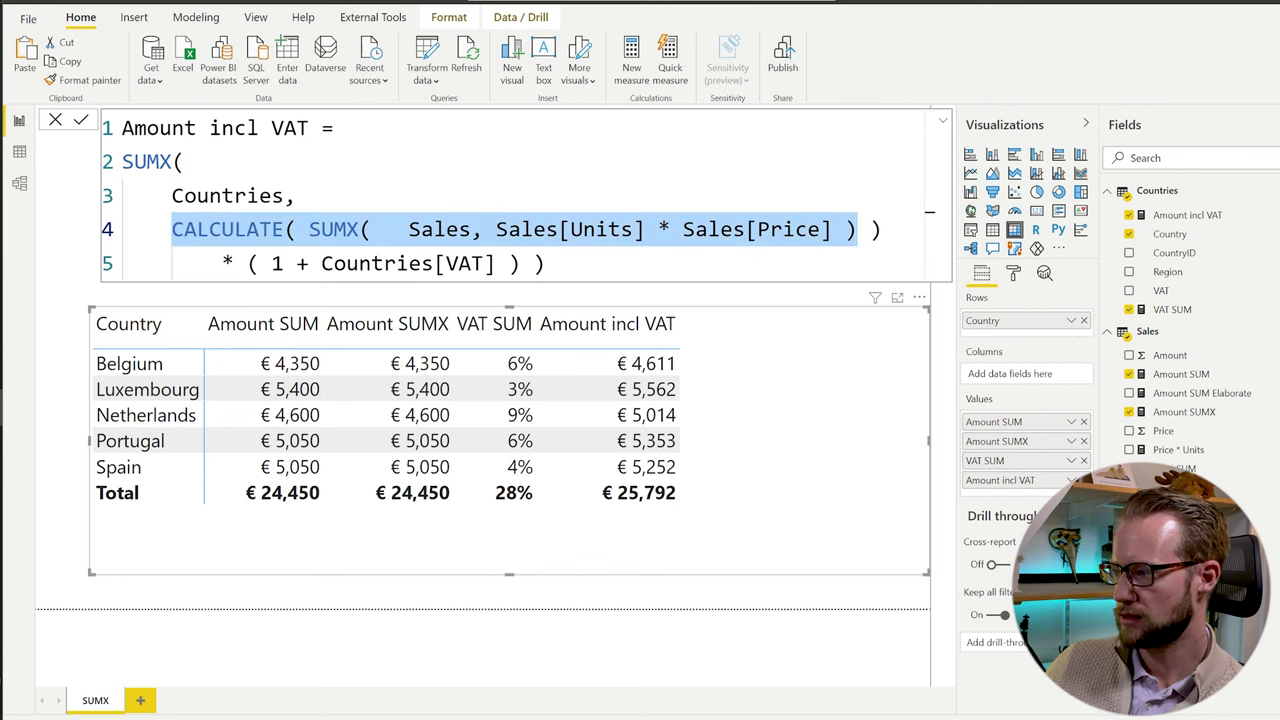
{"action": "left_click", "coordinate": [796, 229]}
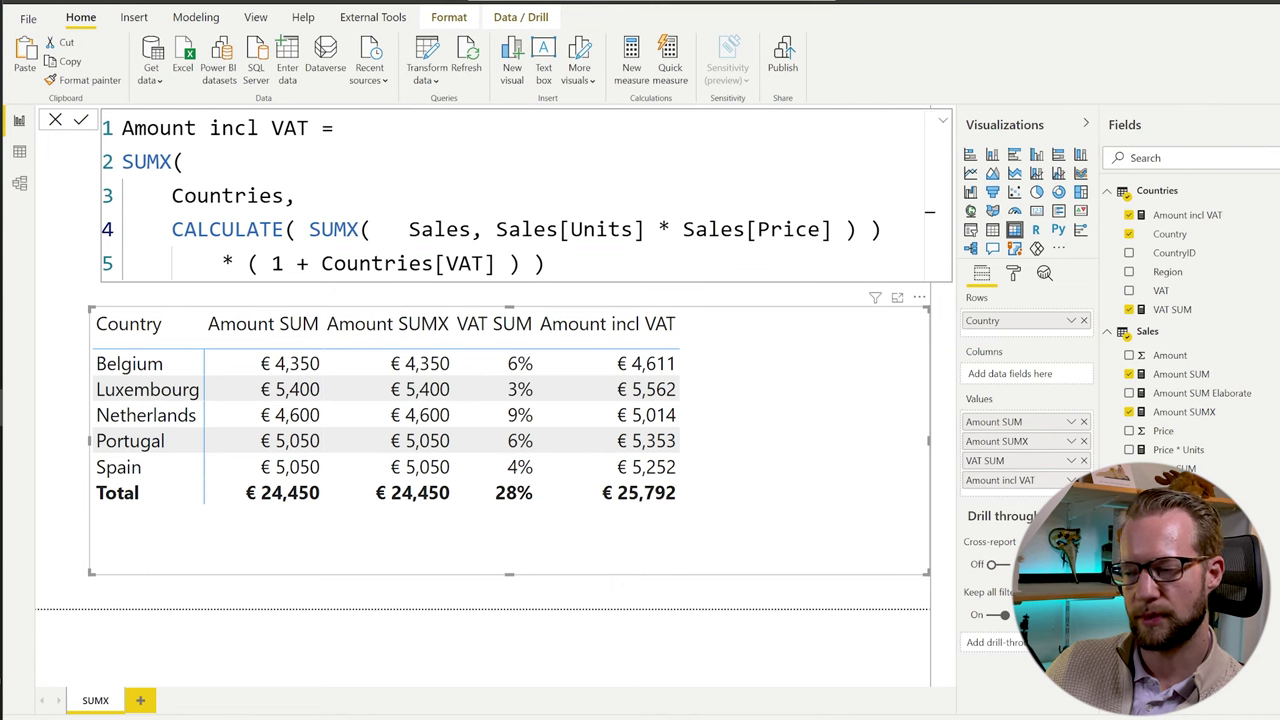
{"action": "left_click", "coordinate": [197, 229]}
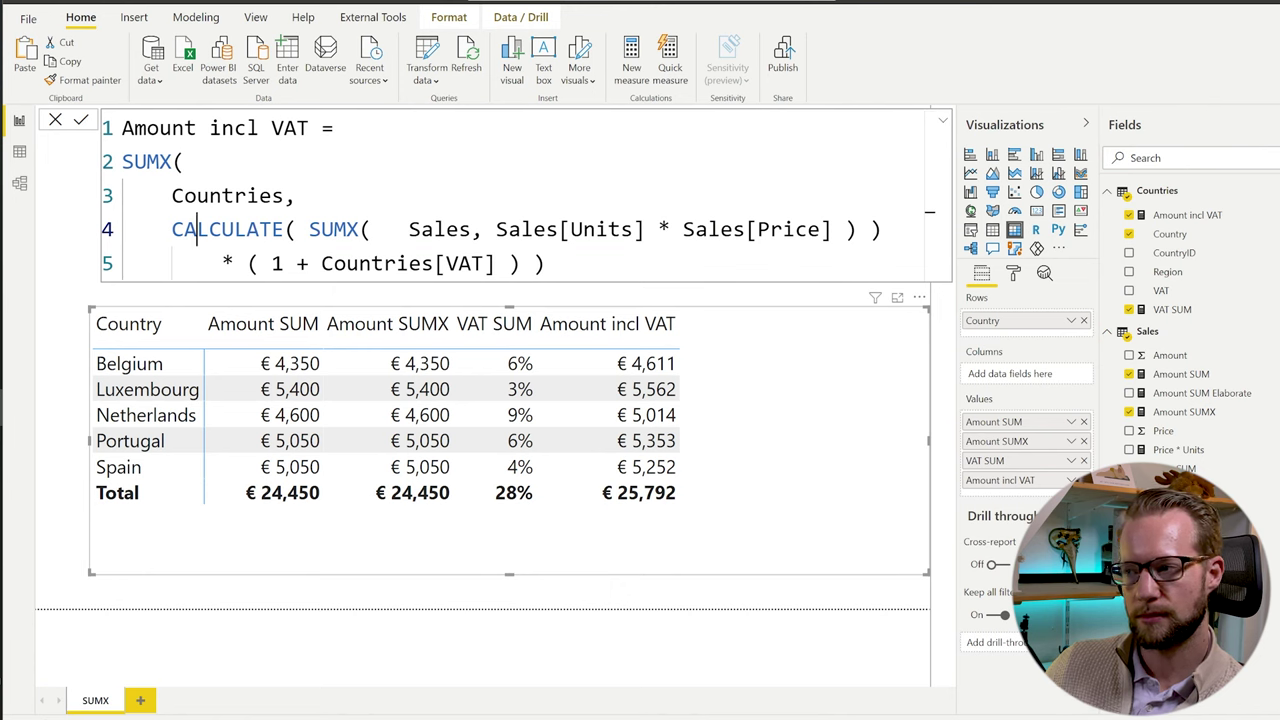
{"action": "double_click", "coordinate": [197, 229]}
{"action": "left_click", "coordinate": [158, 229]}
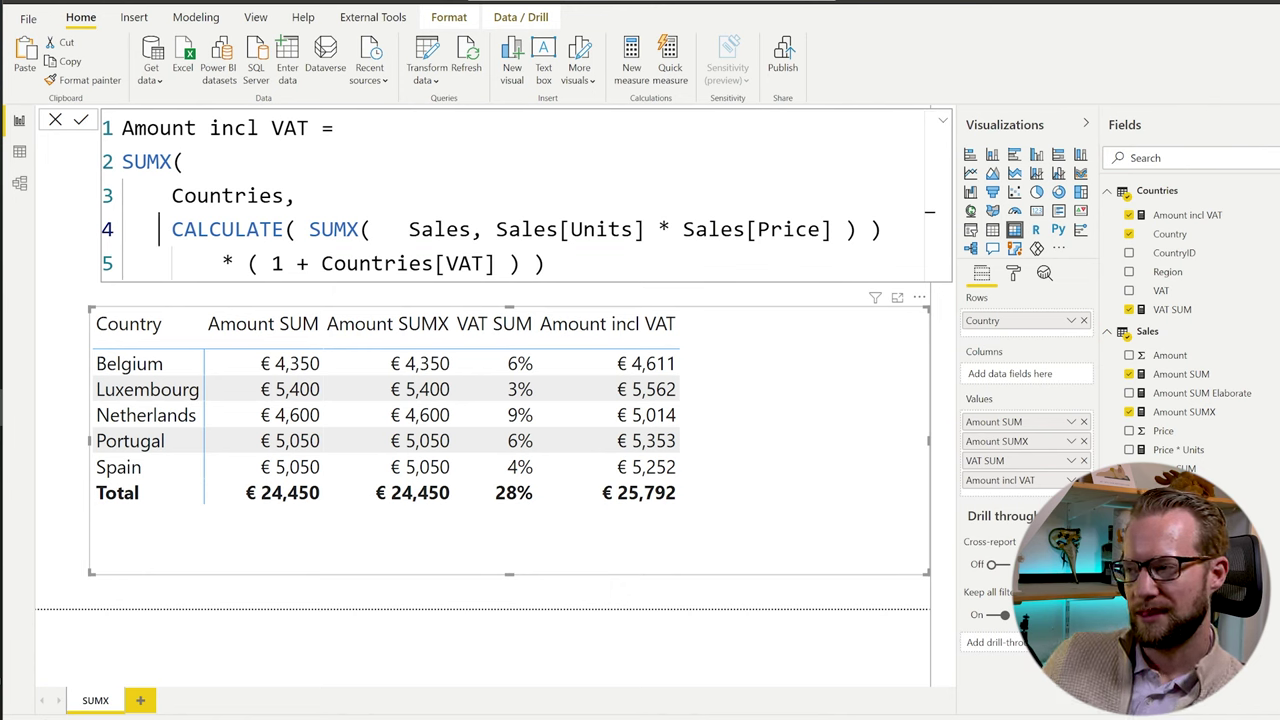
{"action": "left_click", "coordinate": [545, 263]}
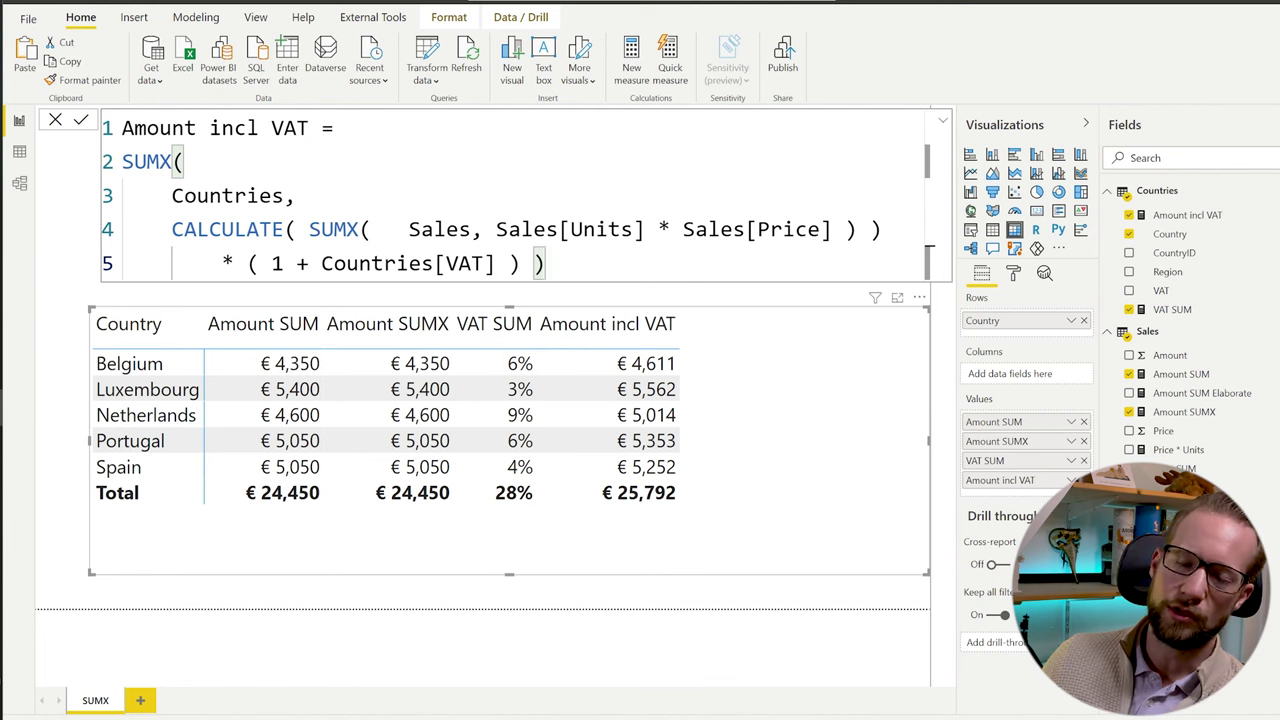